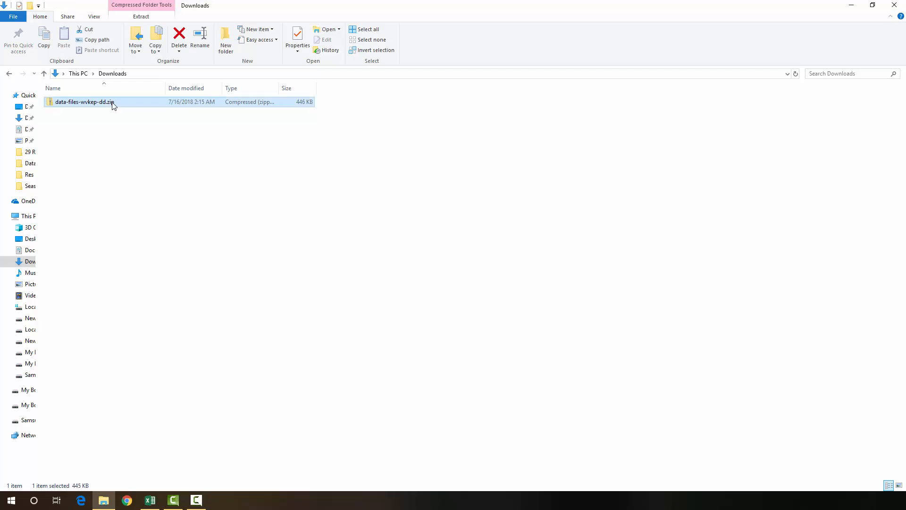
Extract data-files-wvkep-dd.zip into its own folder in Downloads and open the extracted Education.xlsx workbook in a maximized window.
right_click(113, 104)
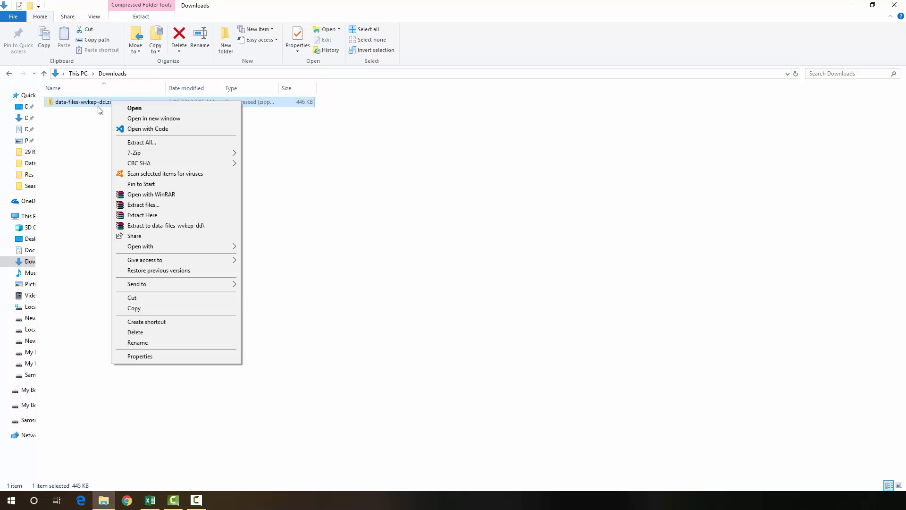
left_click(126, 143)
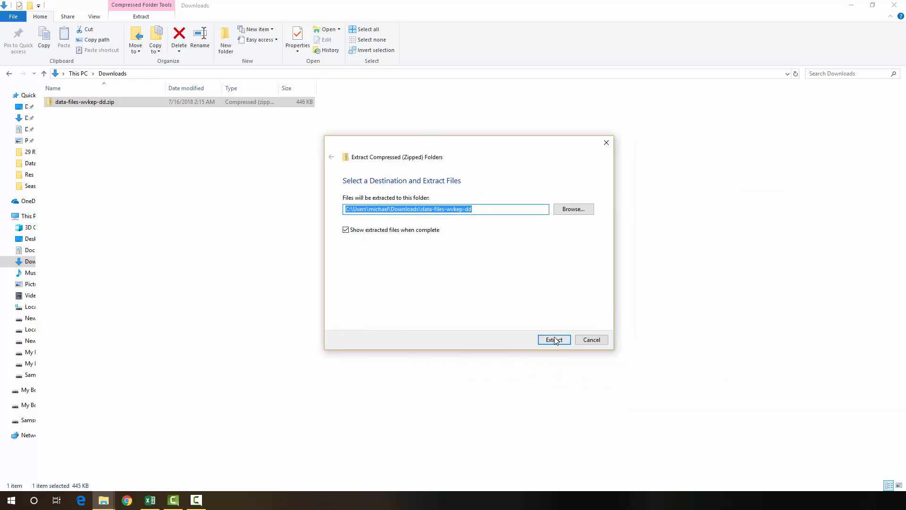
left_click(554, 340)
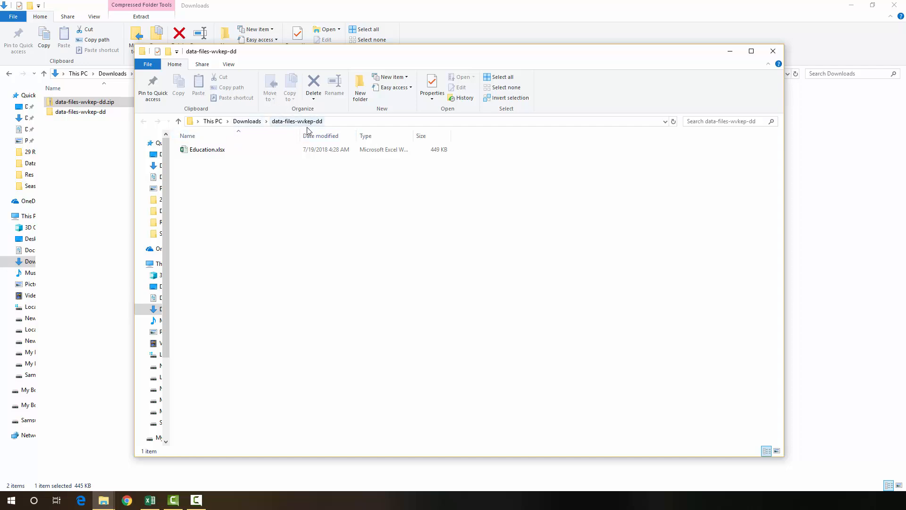
double_click(225, 150)
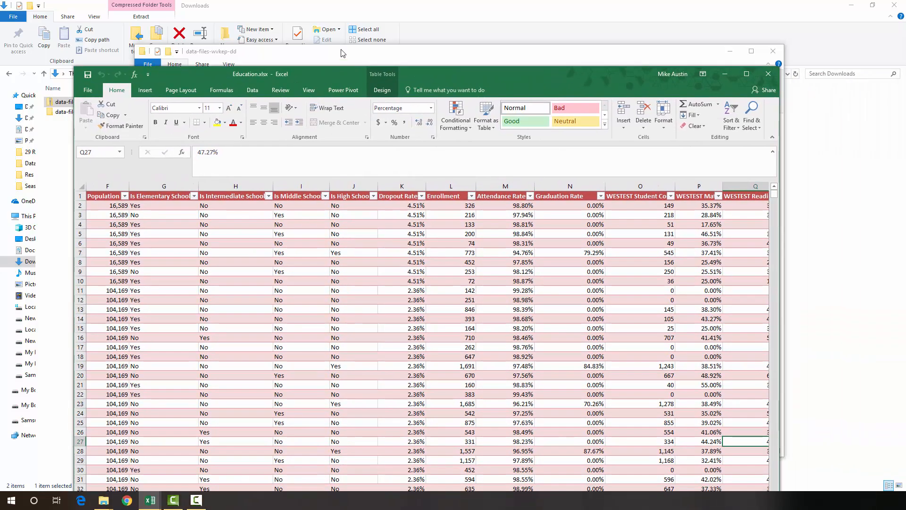
left_click(746, 74)
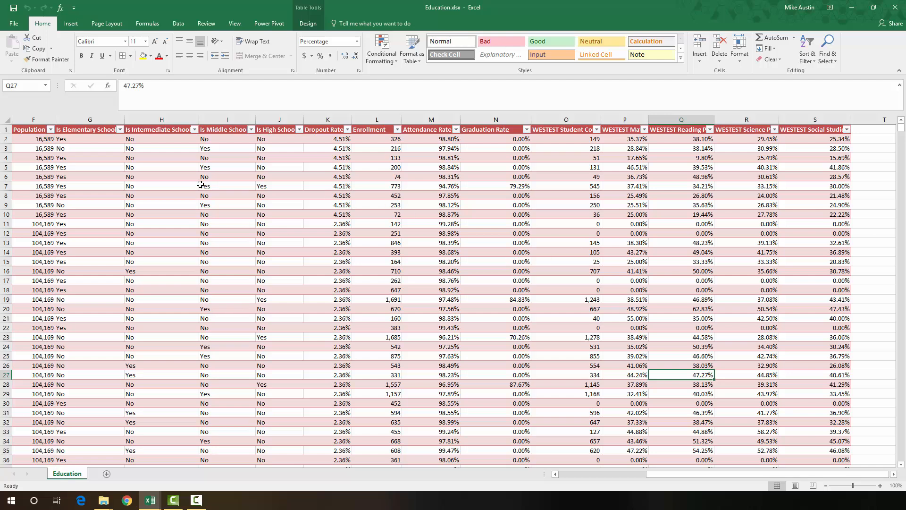
Examine the Education sheet's columns, rows and table design options to understand how the school data is structured.
left_click_drag(659, 475, 551, 479)
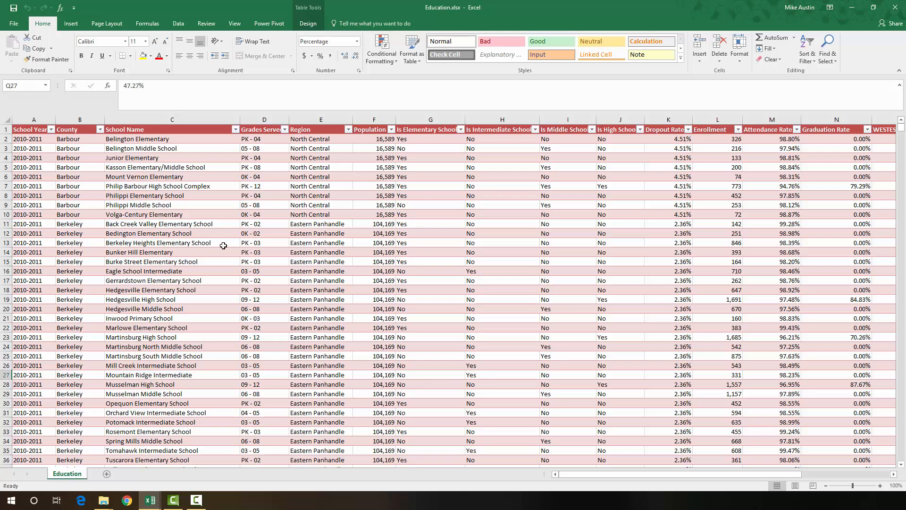
left_click_drag(610, 475, 571, 475)
mouse_move(647, 477)
left_mouse_down()
mouse_move(683, 472)
mouse_move(646, 478)
left_mouse_up()
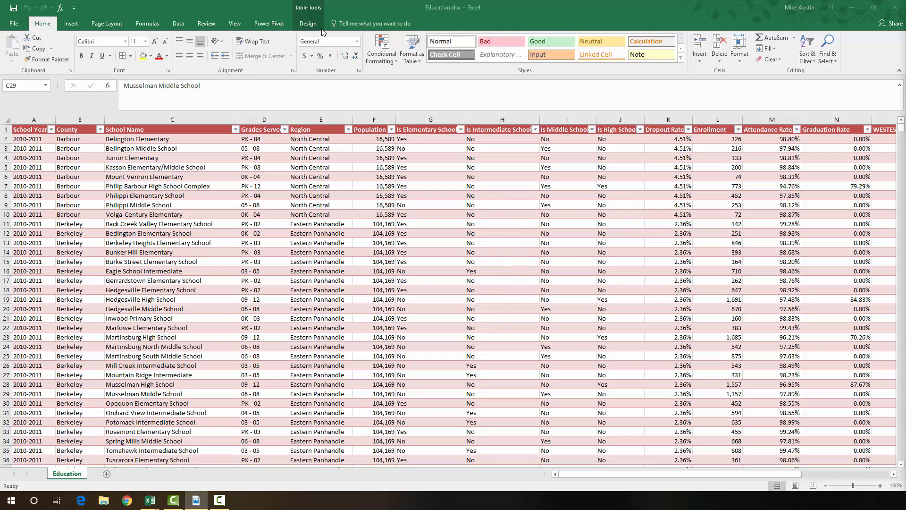
left_click(346, 189)
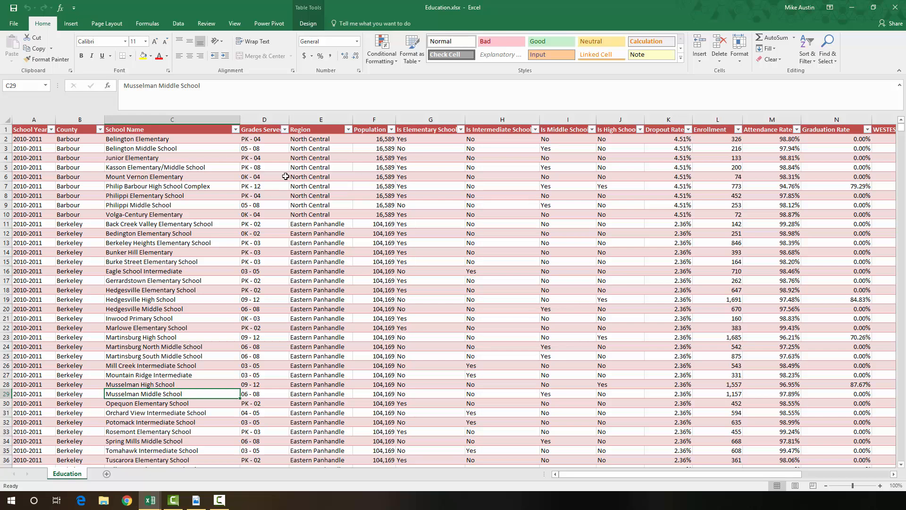
left_click(301, 24)
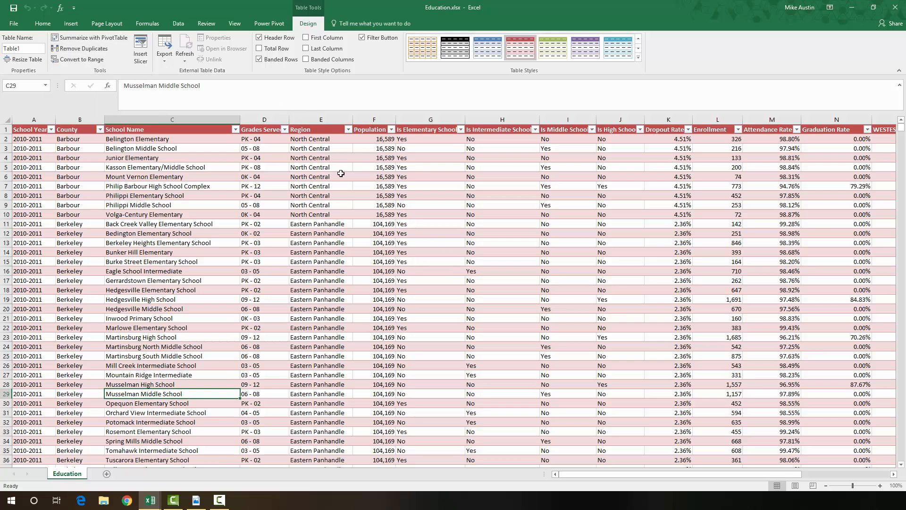
left_click(43, 24)
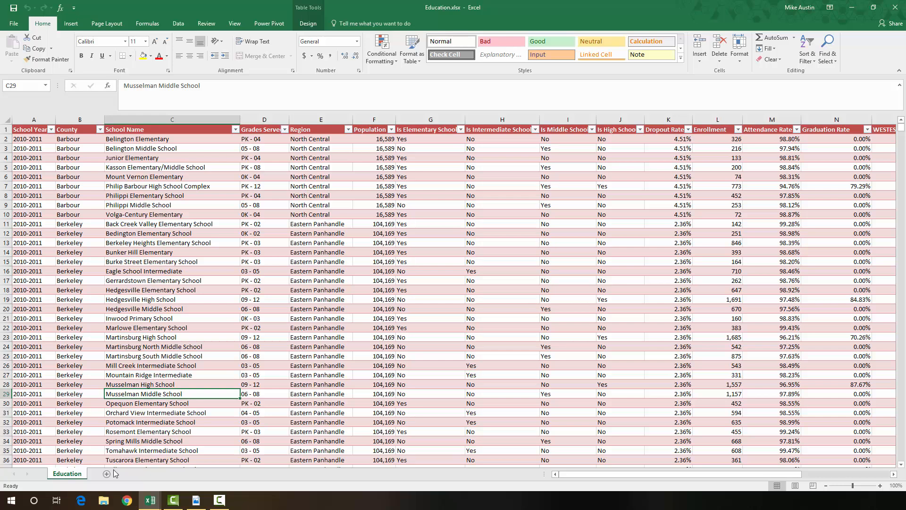
left_click(176, 234)
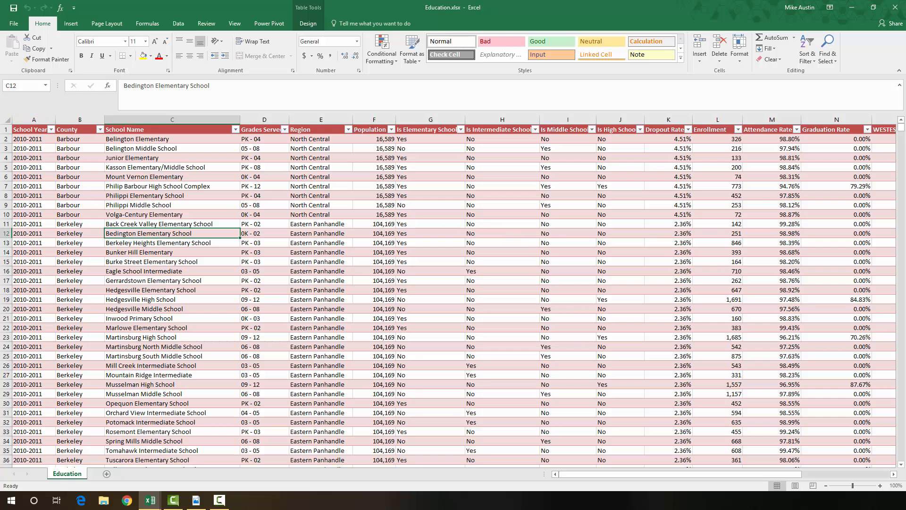
scroll(448, 295, "down", 3)
scroll(449, 296, "up", 3)
key("alt+Tab")
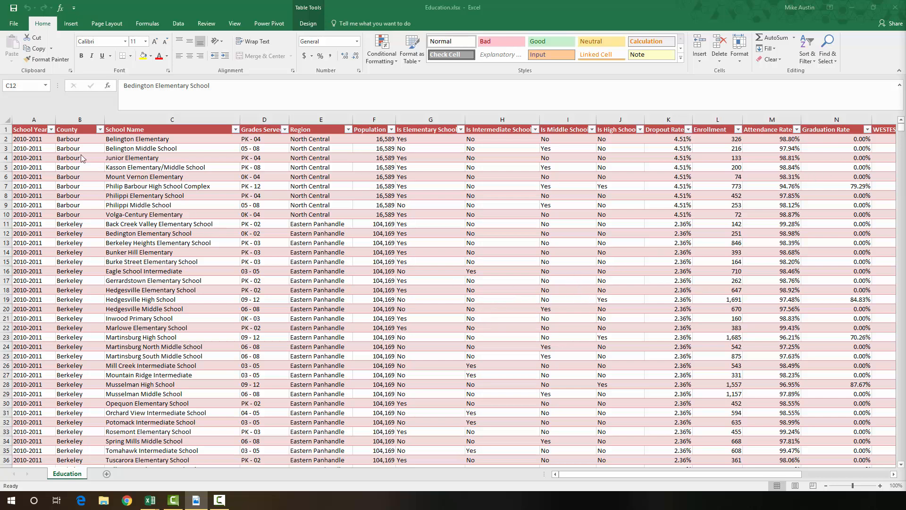
left_click(80, 120)
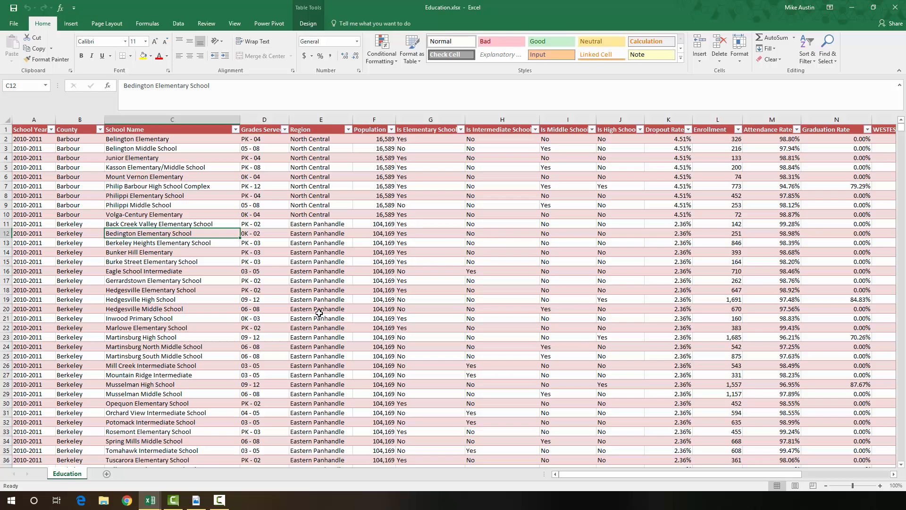
Create a copy of the Education sheet in the same workbook, placed before the original.
right_click(66, 478)
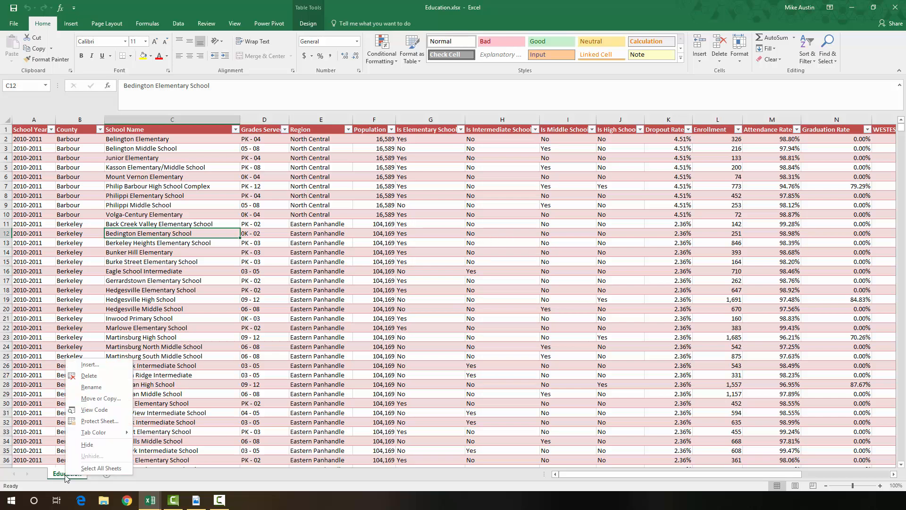
left_click(92, 399)
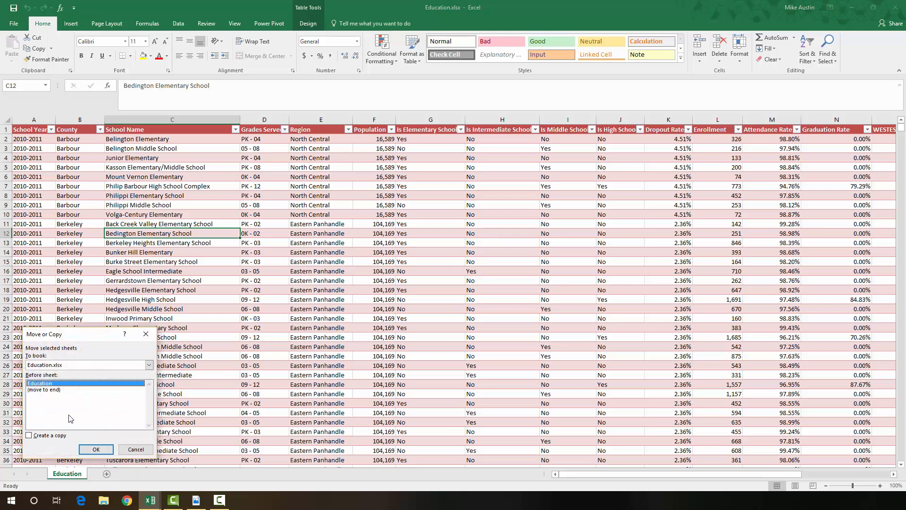
left_click(47, 437)
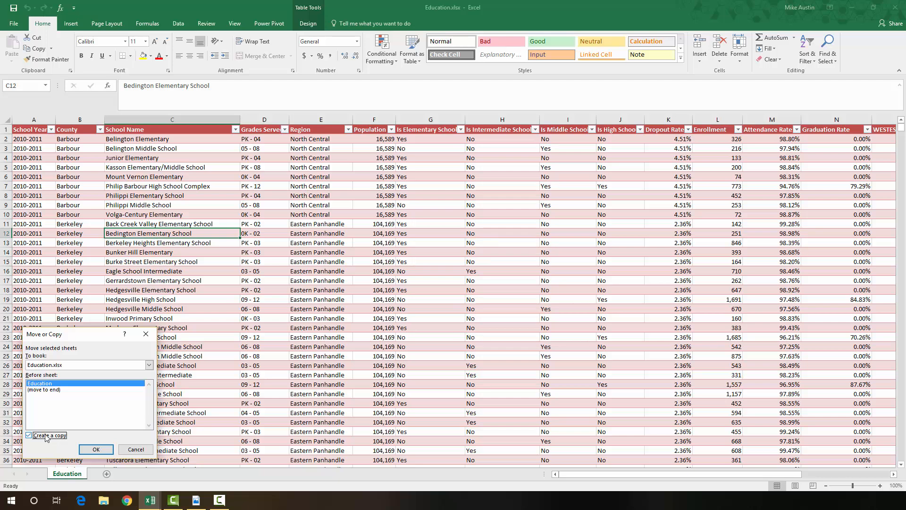
left_click(96, 449)
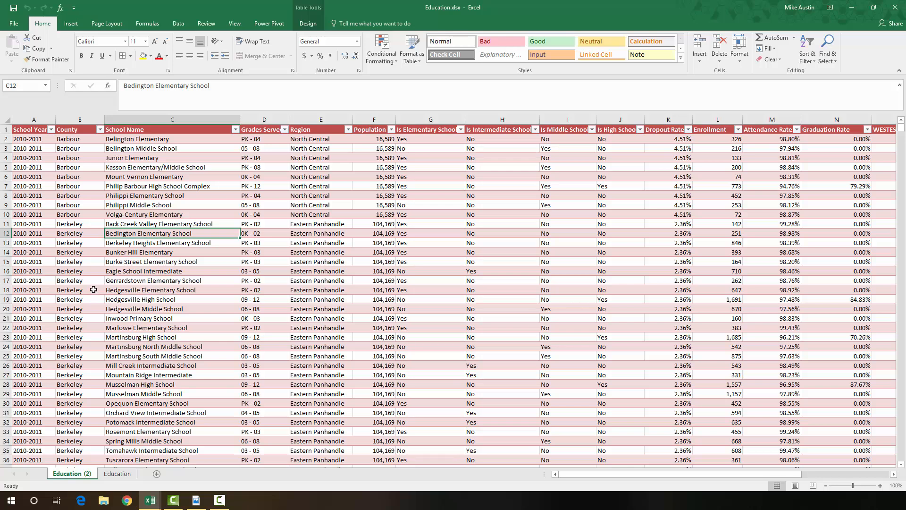
Rename the copied Education sheet as Schools.
right_click(79, 475)
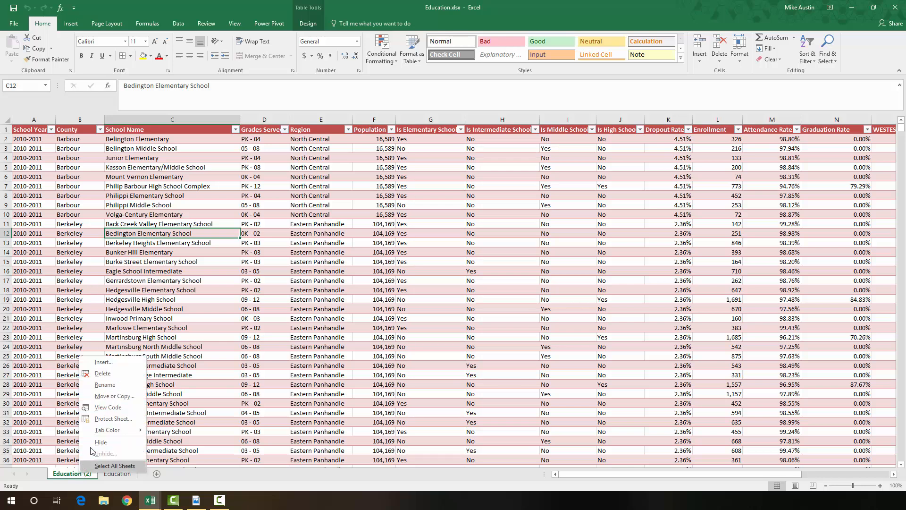
left_click(110, 391)
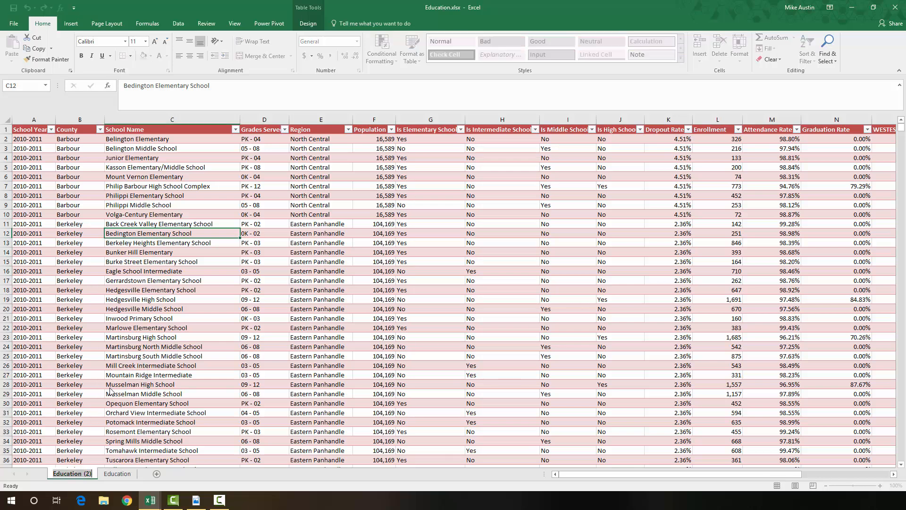
type("Schools")
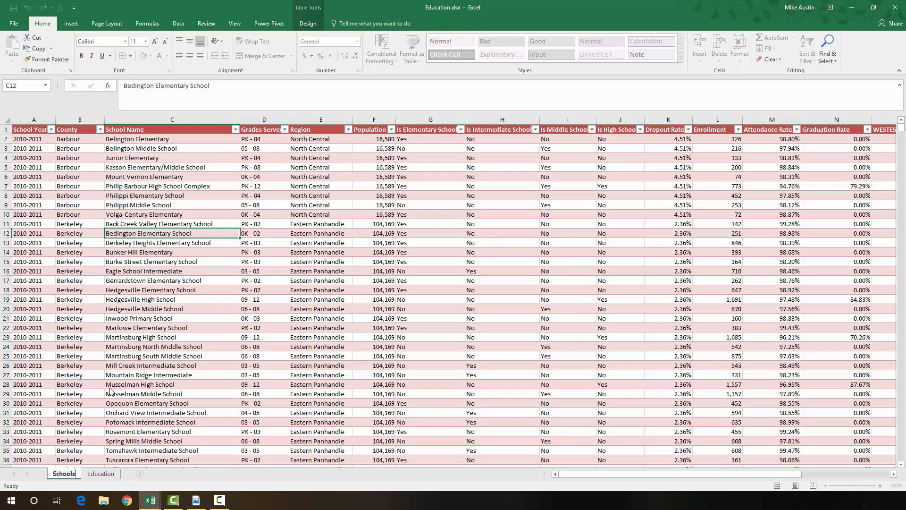
key("Return")
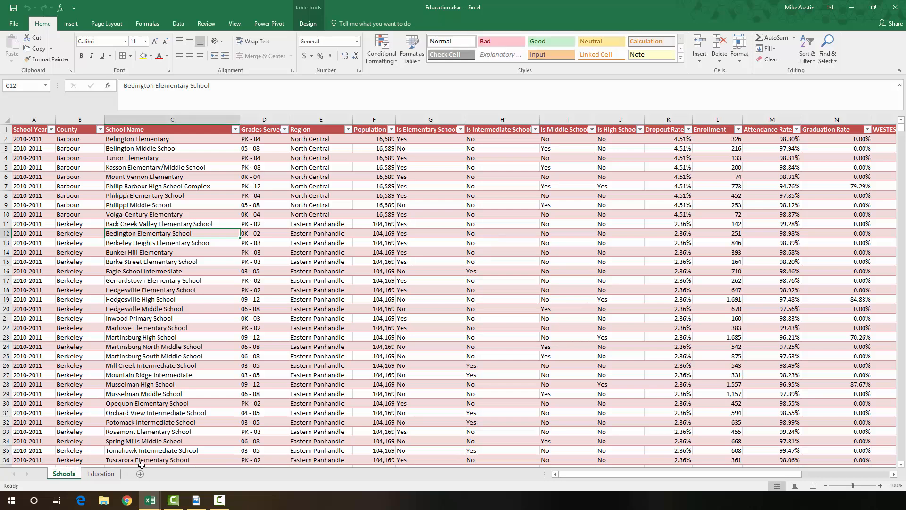
Create another copy of the Education sheet, placed between the Schools and Education sheets.
left_click(101, 474)
right_click(97, 474)
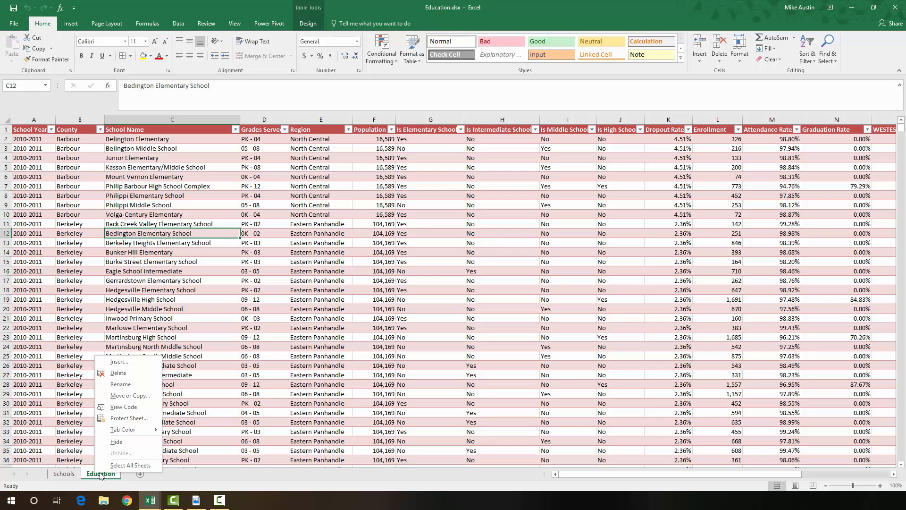
left_click(125, 397)
left_click(85, 386)
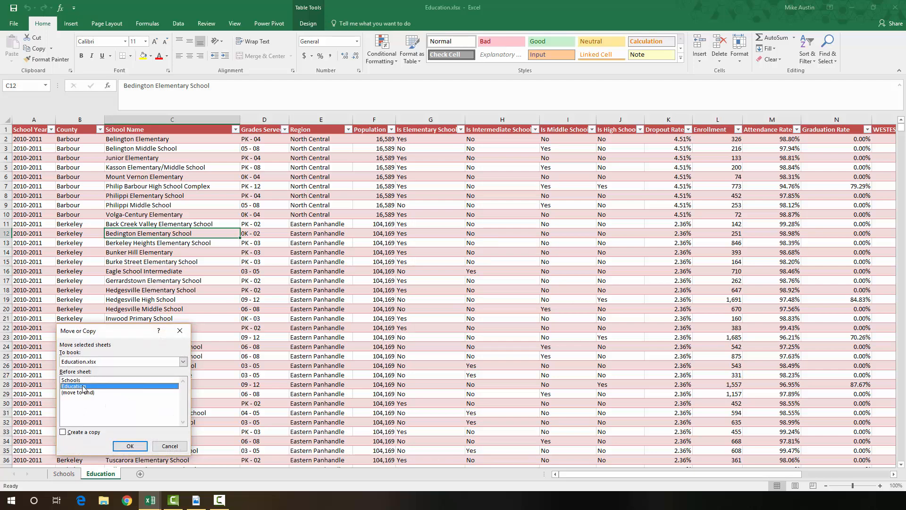
left_click(86, 431)
left_click(123, 445)
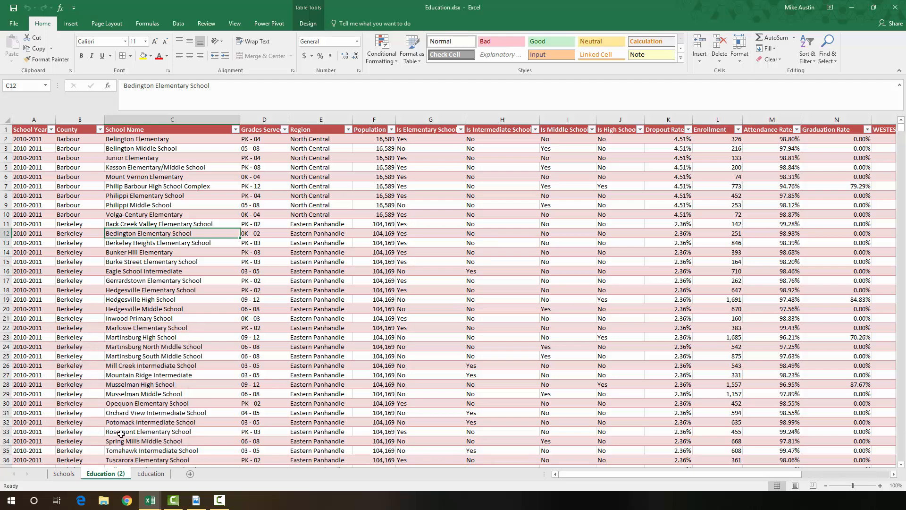
Rename the second copy of the Education sheet as AnnualStatistics.
right_click(112, 475)
left_click(140, 388)
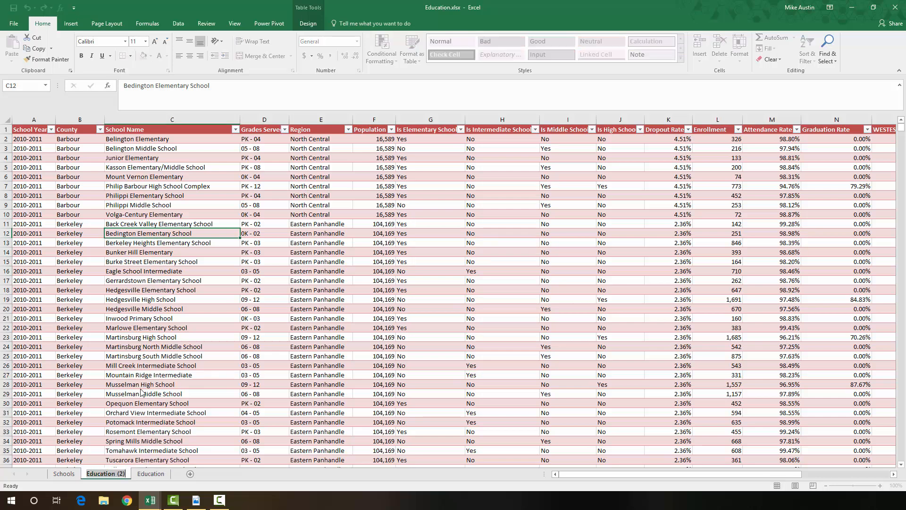
type("Annu")
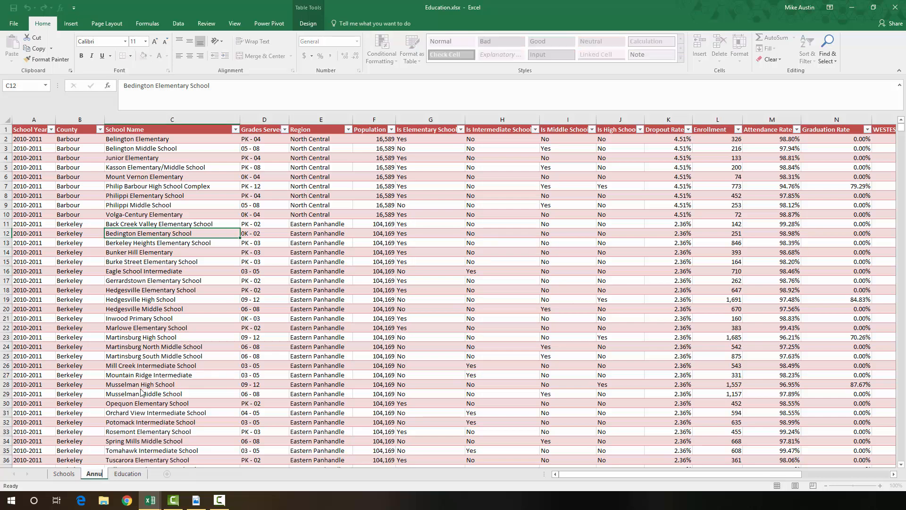
type("alStatistics")
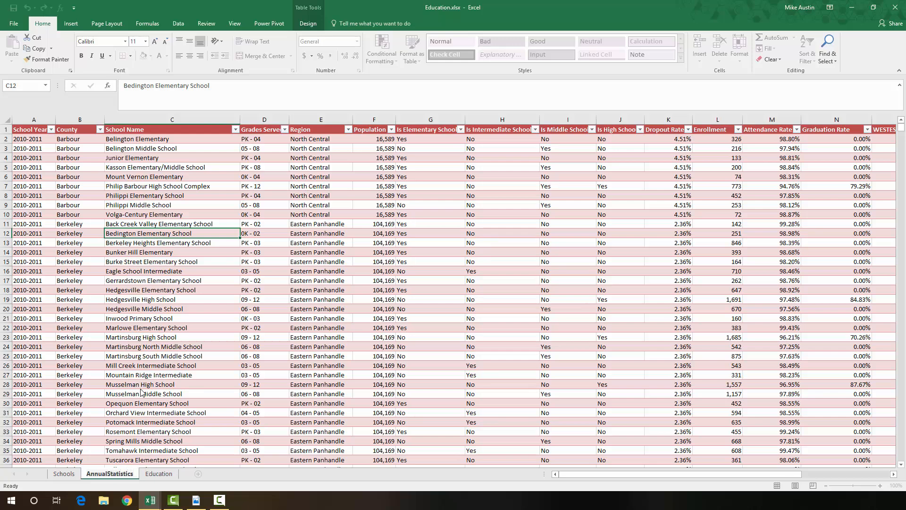
key("Return")
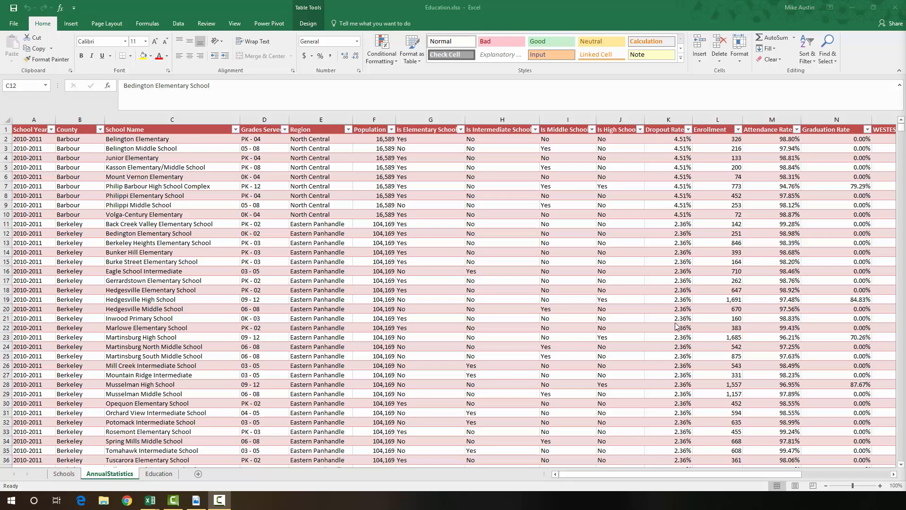
Examine the columns of the AnnualStatistics sheet, including the County column.
left_click(760, 474)
mouse_move(760, 474)
left_mouse_down()
mouse_move(850, 474)
mouse_move(747, 471)
left_mouse_up()
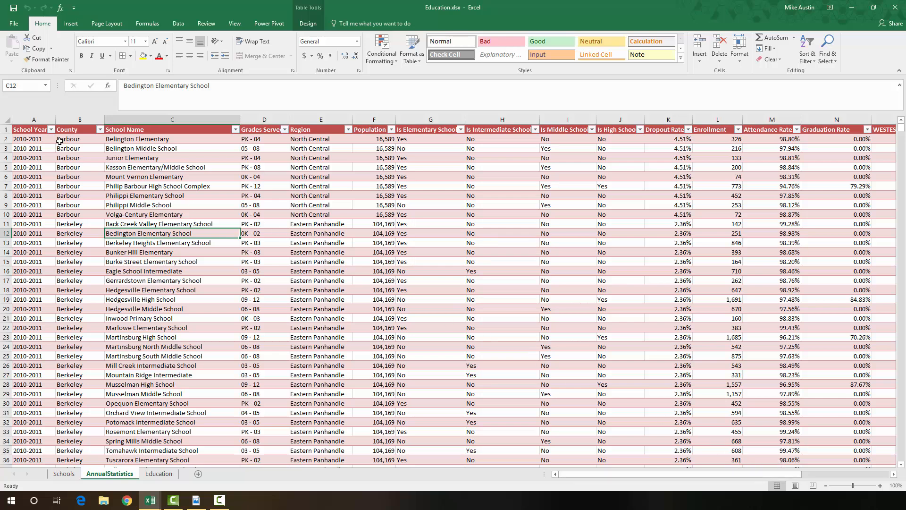
left_click_drag(76, 120, 80, 120)
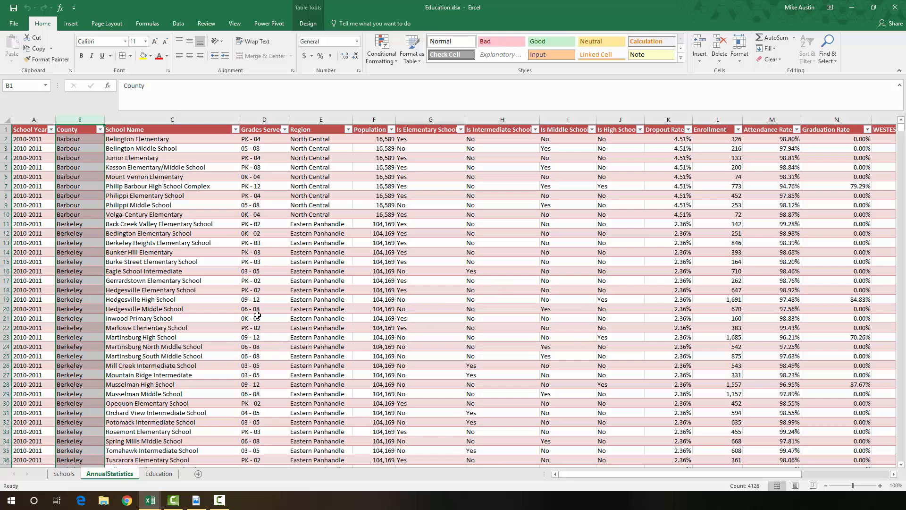
left_click(306, 272)
key("alt+Tab")
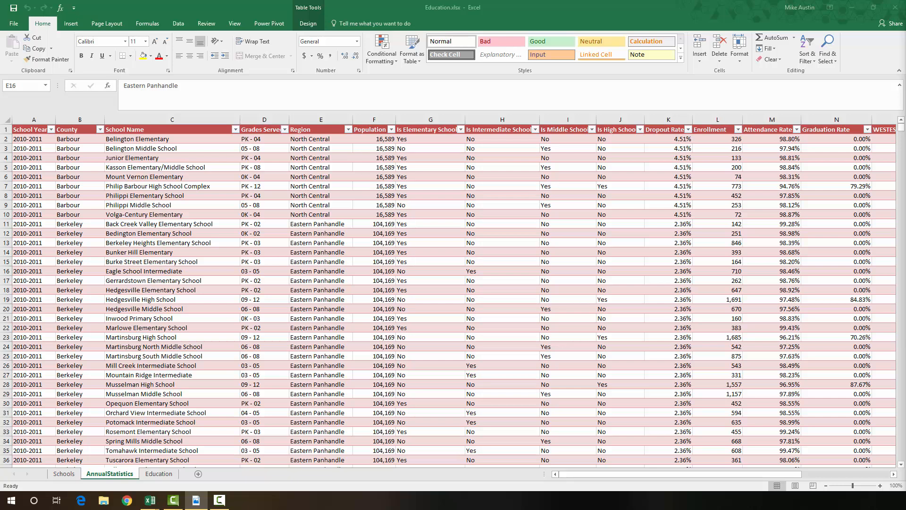
key("alt+Tab")
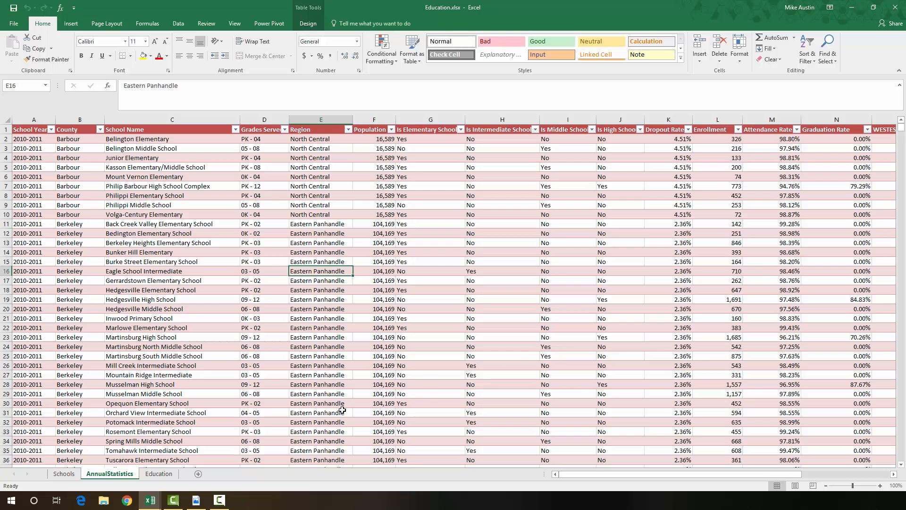
Switch to the Schools sheet and select cell E4 in the Region column.
left_click(61, 473)
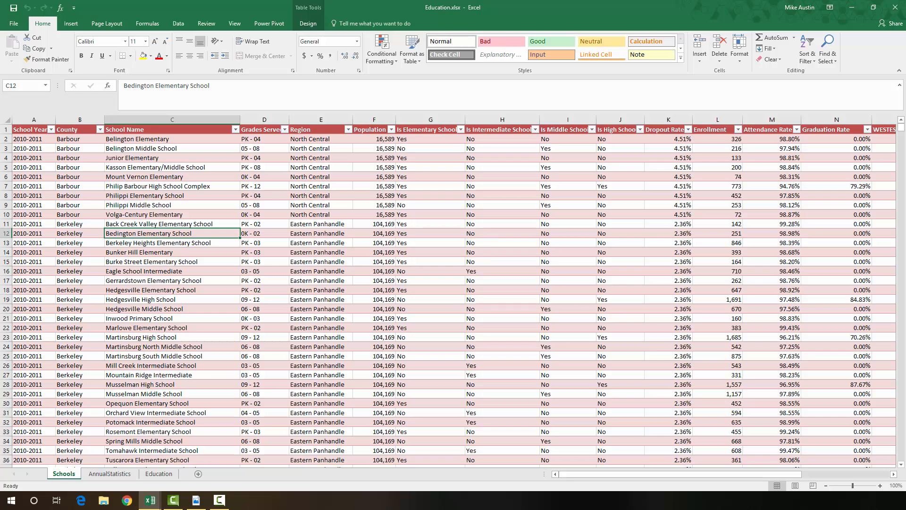
key("alt+Tab")
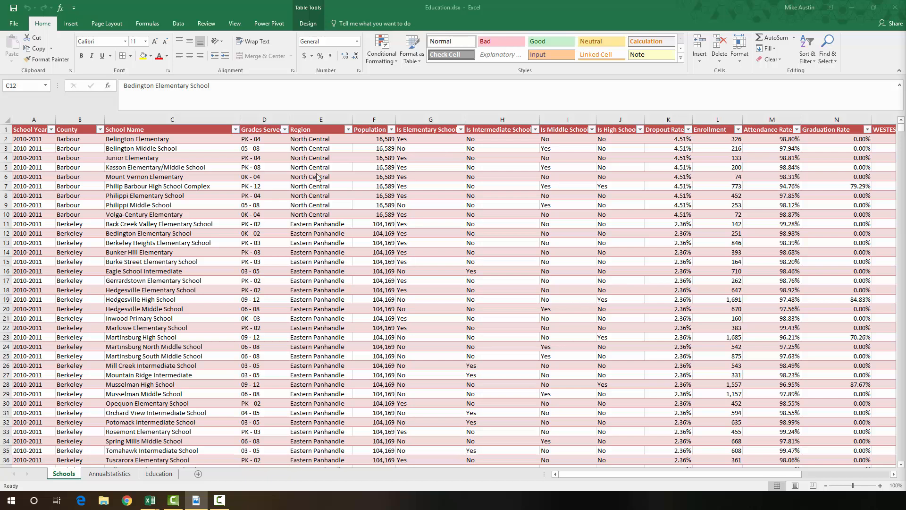
left_click(316, 159)
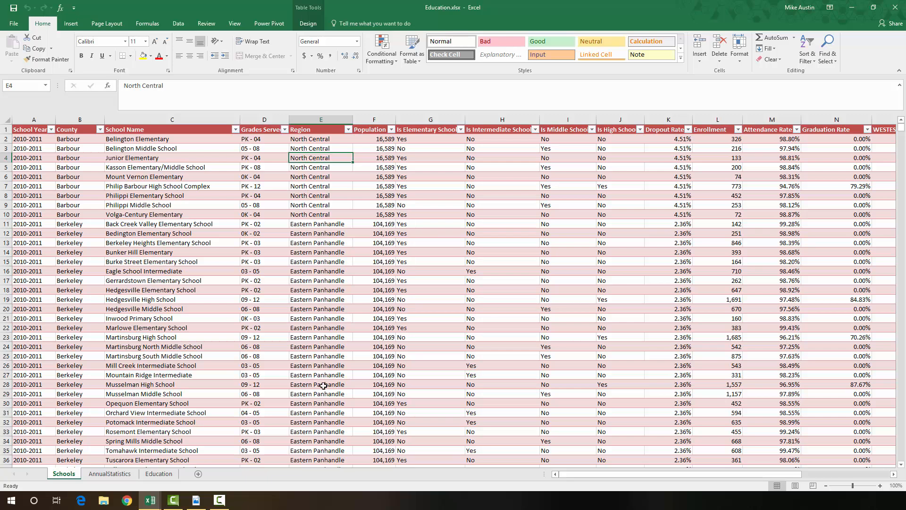
scroll(322, 400, "down", 3)
scroll(322, 401, "up", 4)
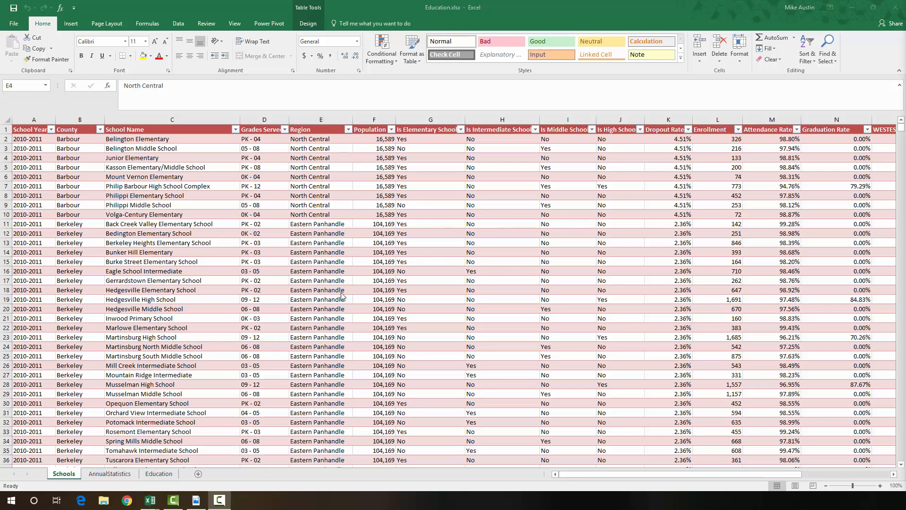
Create a third copy of the Education sheet, placed between the AnnualStatistics and Education sheets.
left_click(154, 475)
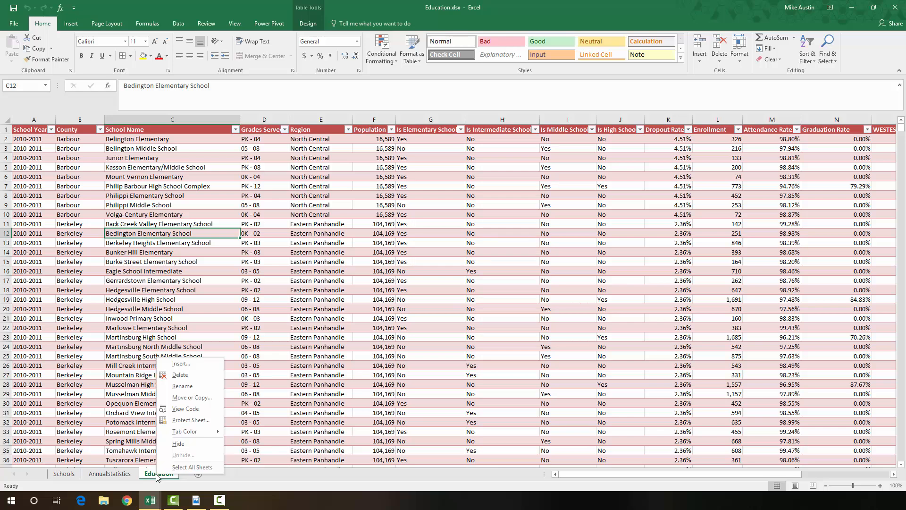
left_click(183, 398)
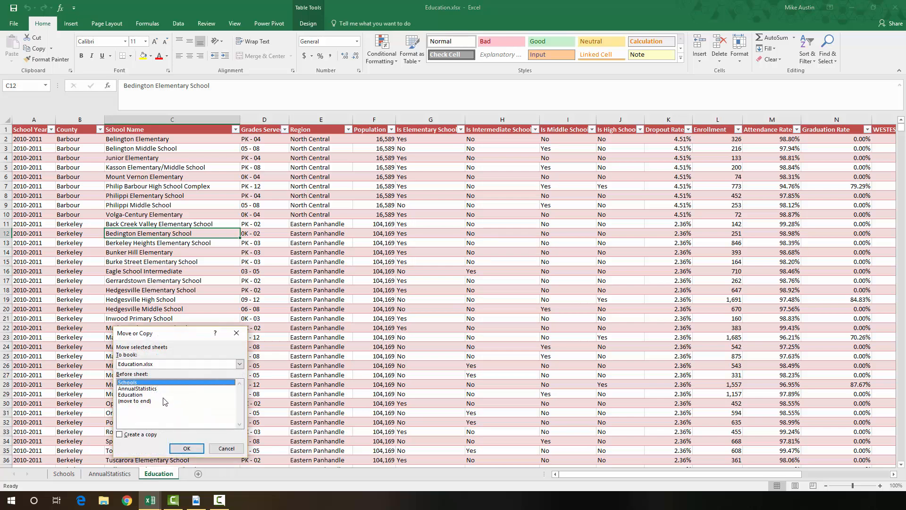
left_click(136, 396)
left_click(133, 436)
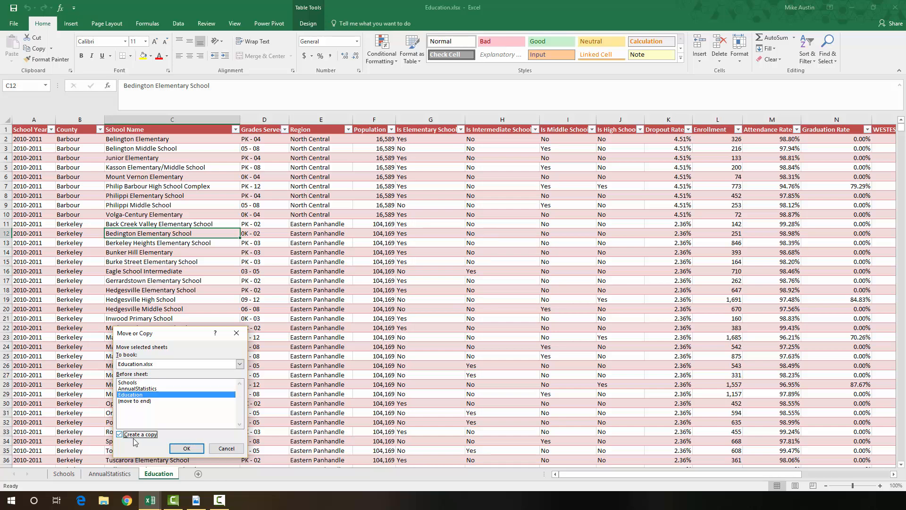
left_click(195, 449)
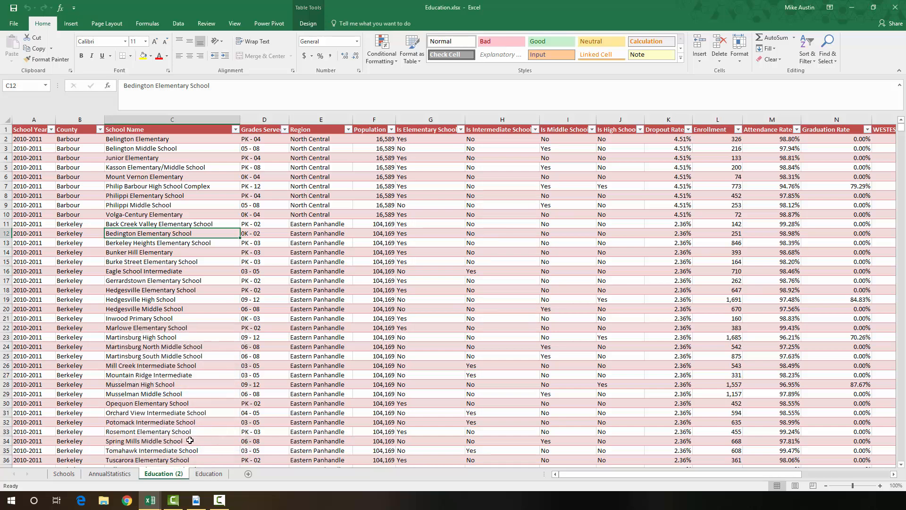
Rename the new Education copy as Counties.
right_click(170, 475)
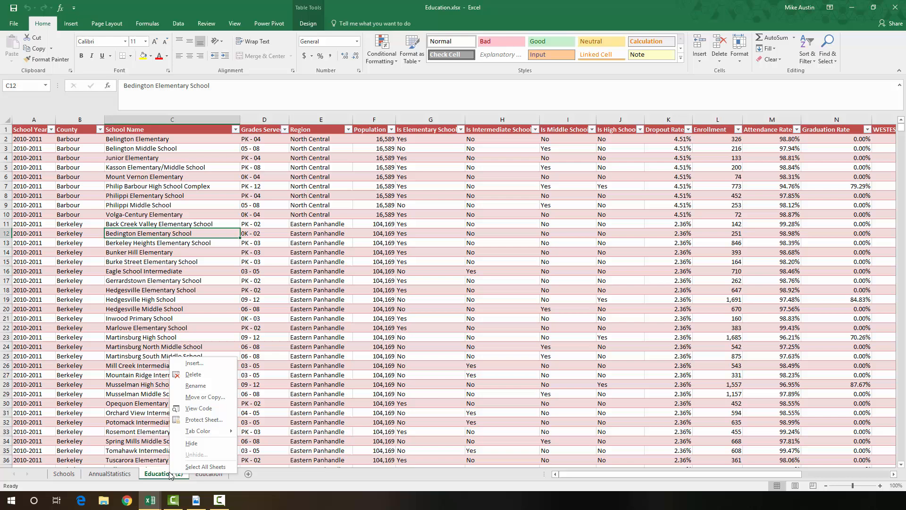
left_click(195, 385)
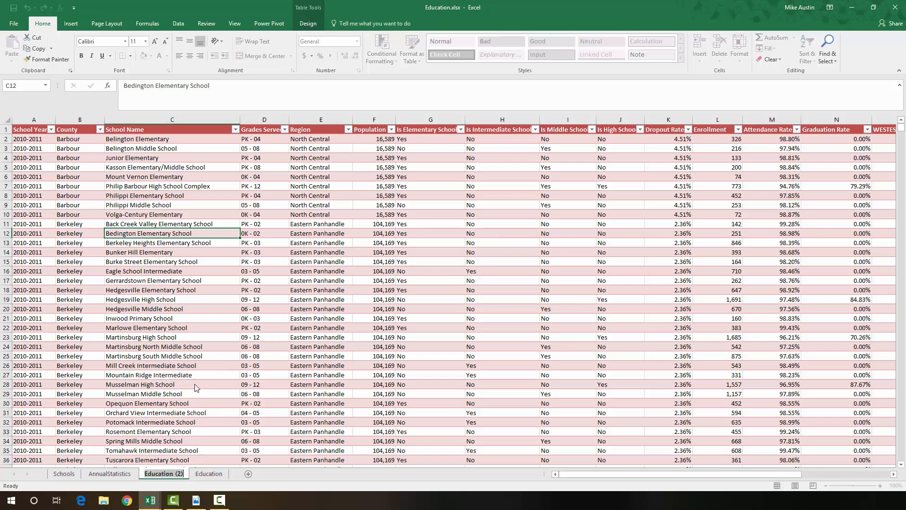
type("Counties")
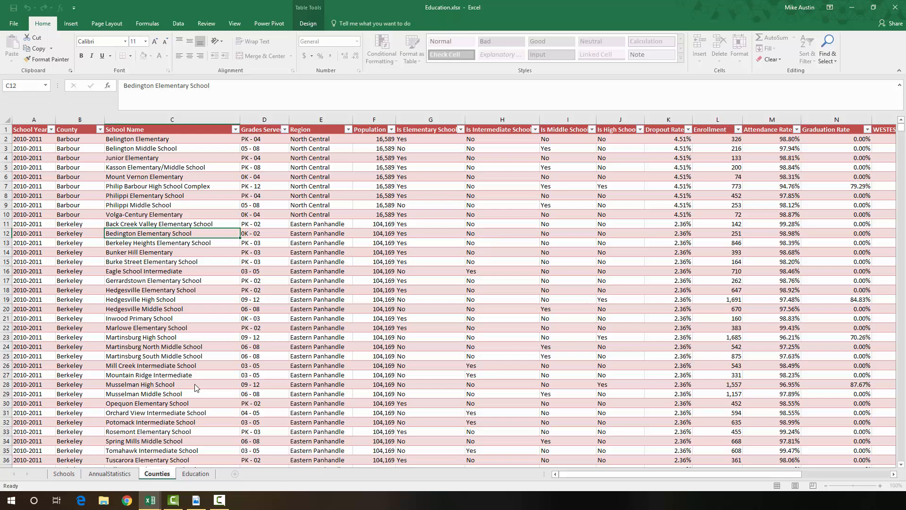
key("Return")
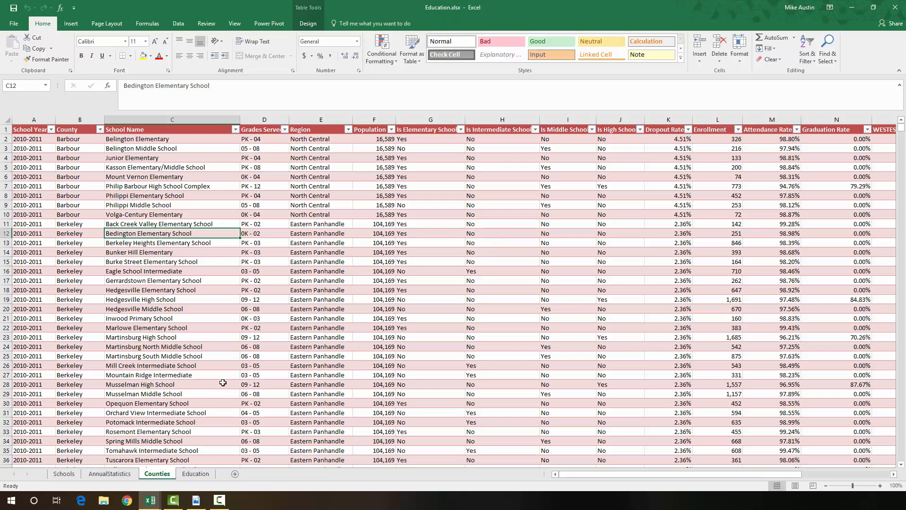
left_click(195, 474)
right_click(195, 475)
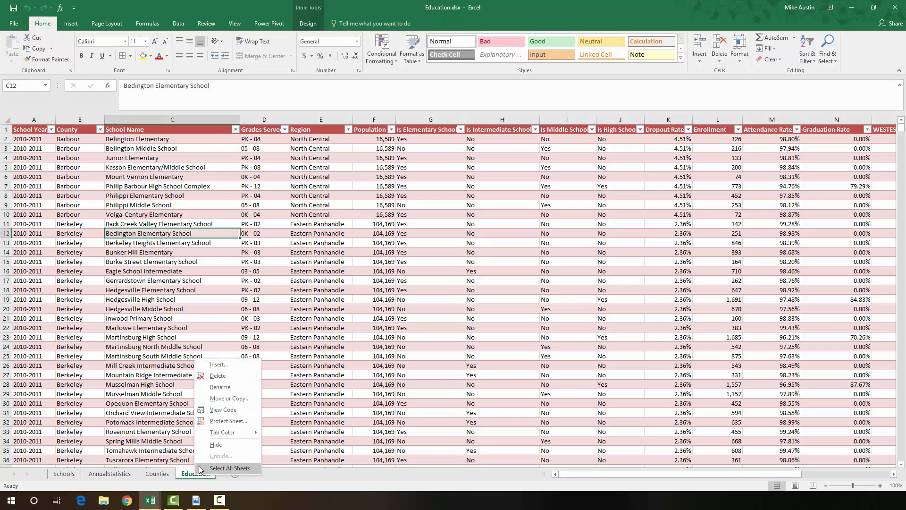
left_click(229, 398)
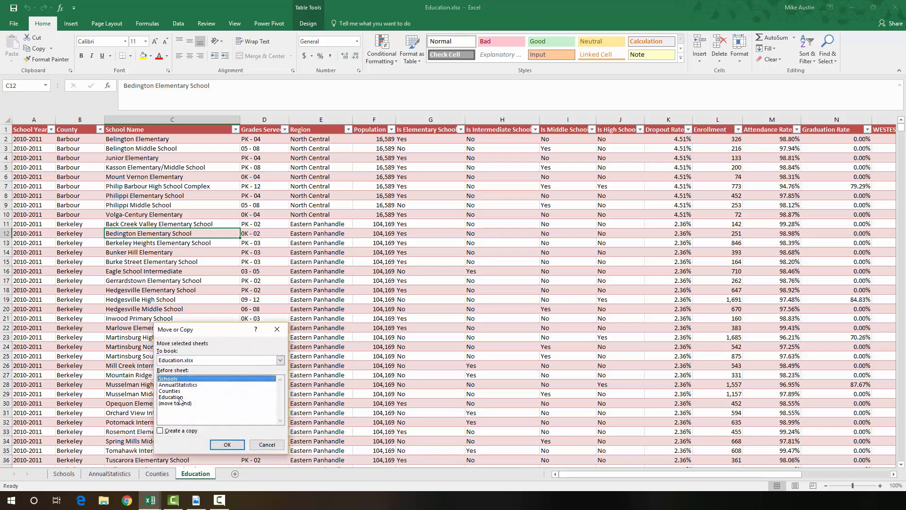
left_click(180, 402)
left_click(217, 444)
right_click(201, 476)
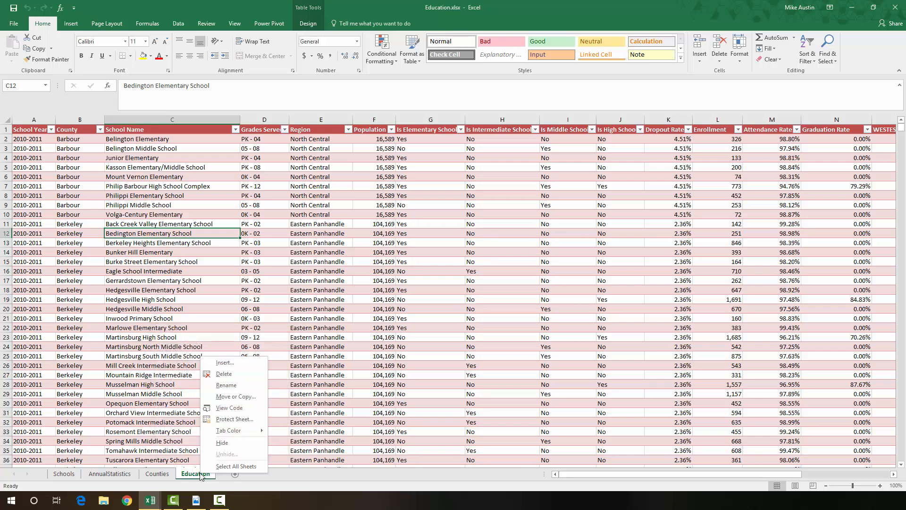
left_click(230, 397)
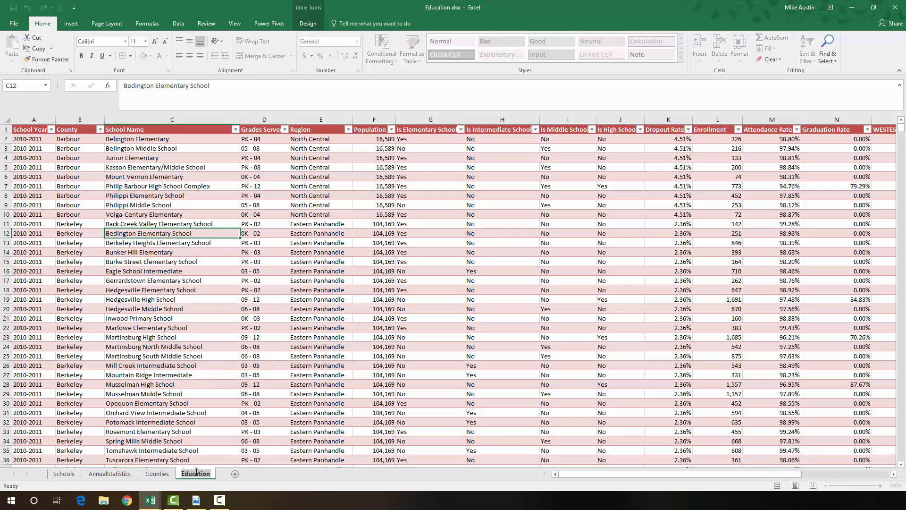
key("Return")
left_click(230, 457)
Create a fourth copy of the Education sheet, placed between the Counties and Education sheets.
right_click(197, 475)
left_click(219, 405)
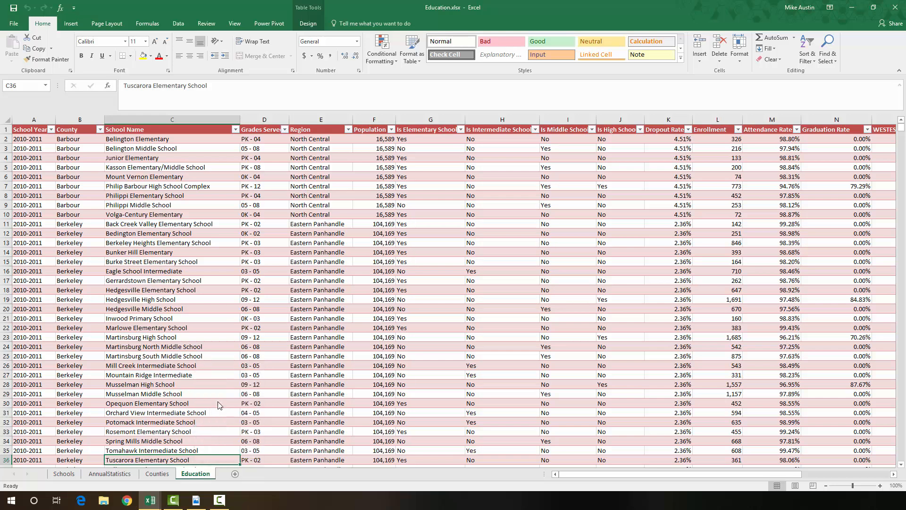
left_click(172, 438)
left_click(174, 404)
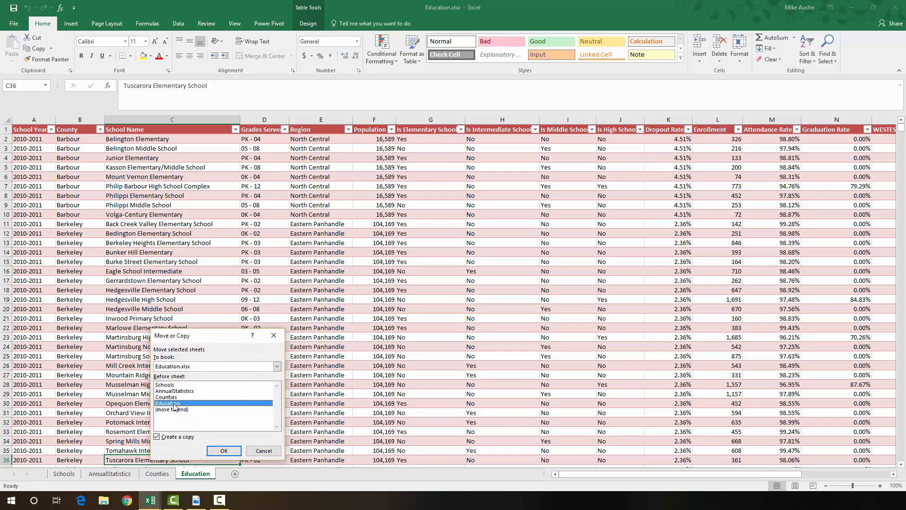
left_click(223, 451)
Rename the copy between the Counties and Education sheets as Dropouts.
right_click(208, 469)
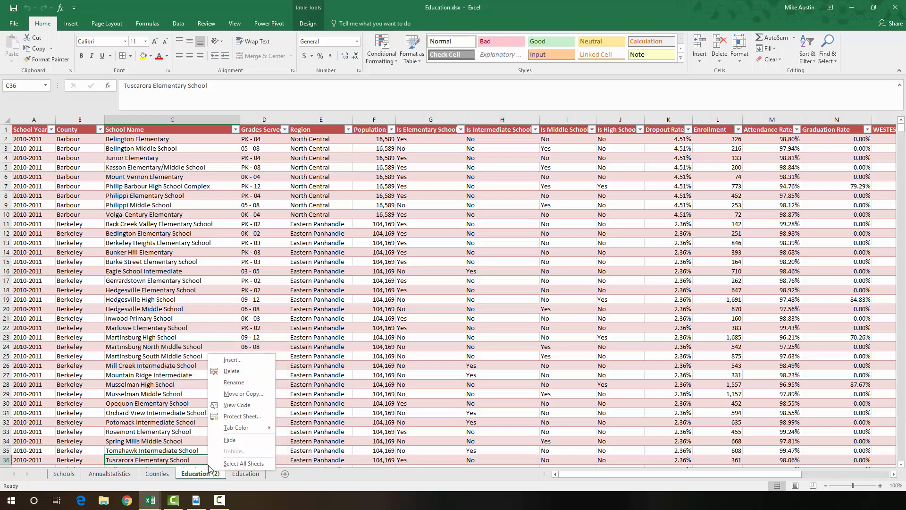
left_click(234, 382)
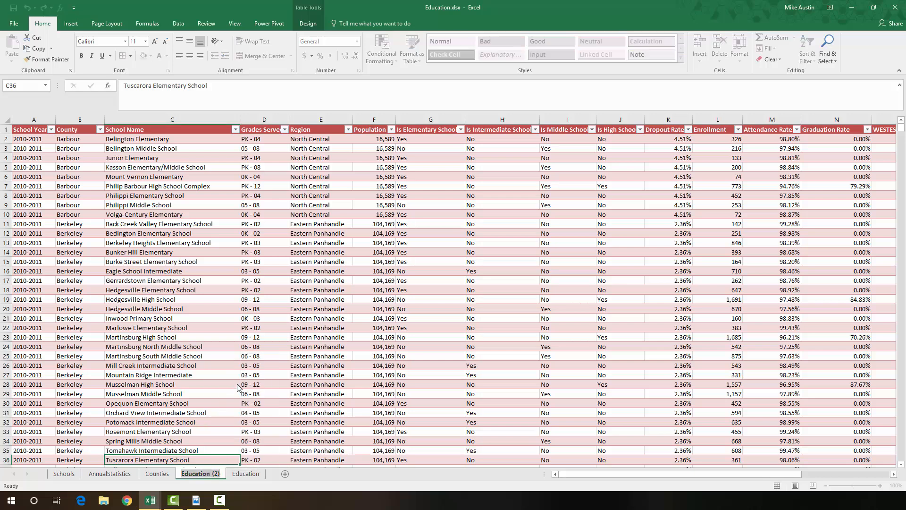
type("Droputs")
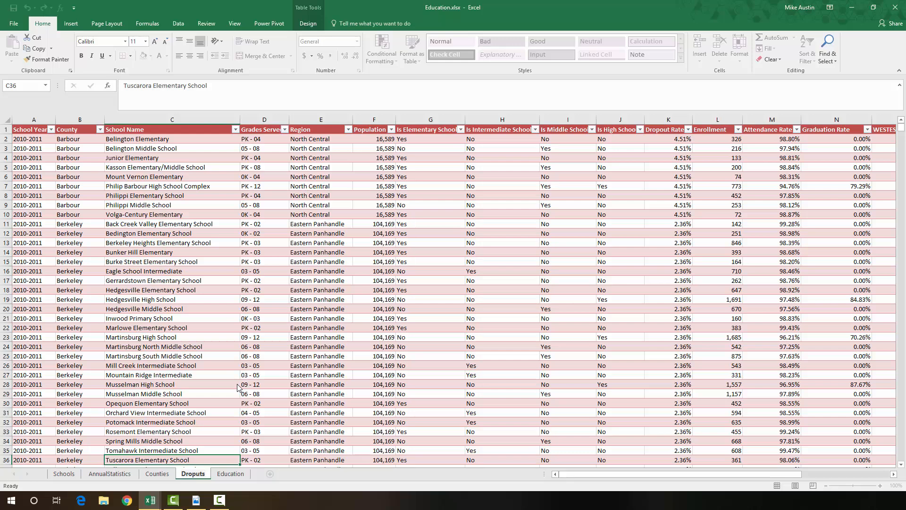
key("BackSpace")
key("BackSpace")
key("BackSpace")
type("outs")
key("Return")
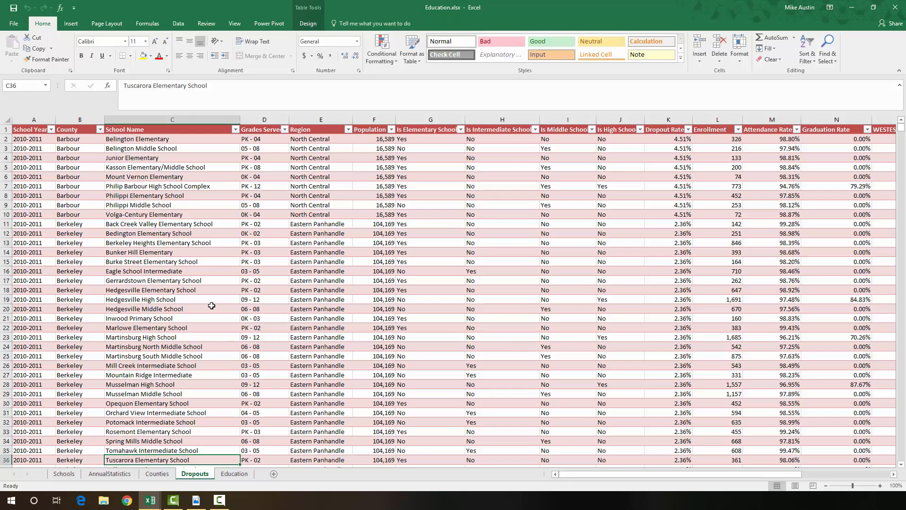
left_click(233, 477)
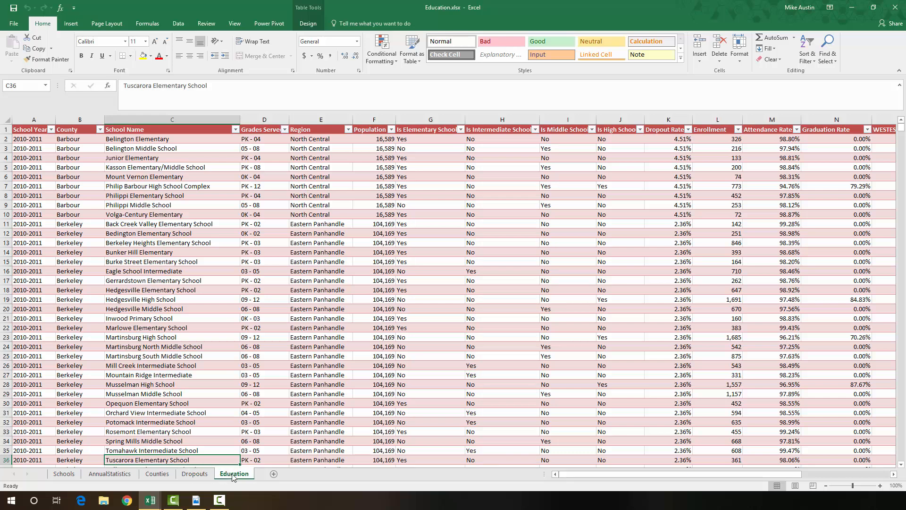
left_click(193, 475)
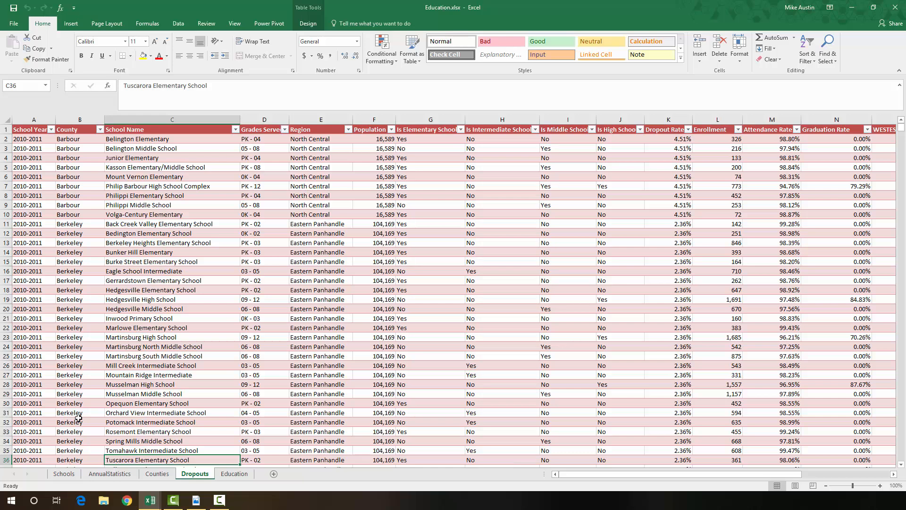
Delete the School Year column from the Schools sheet.
left_click(64, 474)
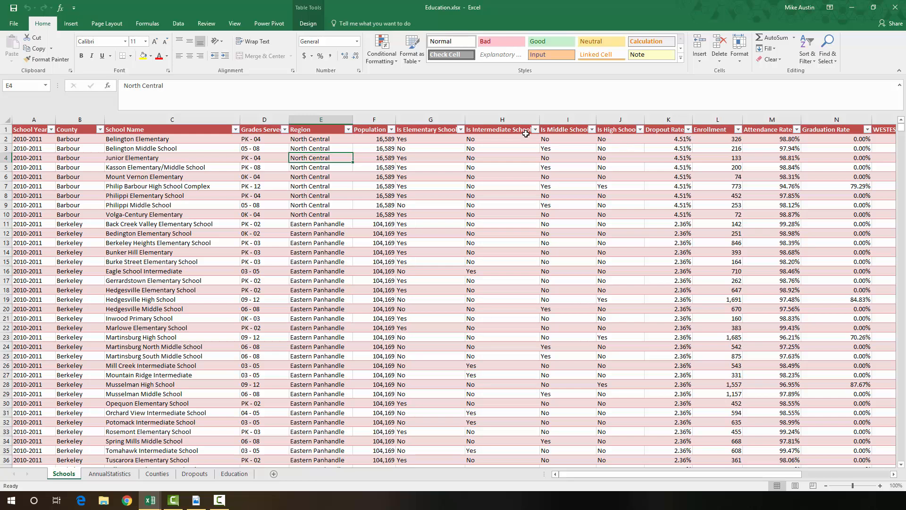
left_click(29, 119)
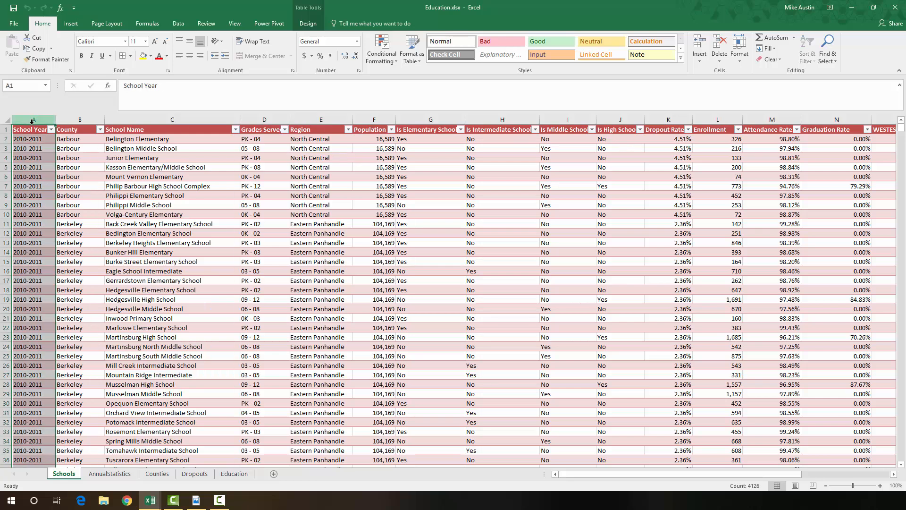
right_click(41, 158)
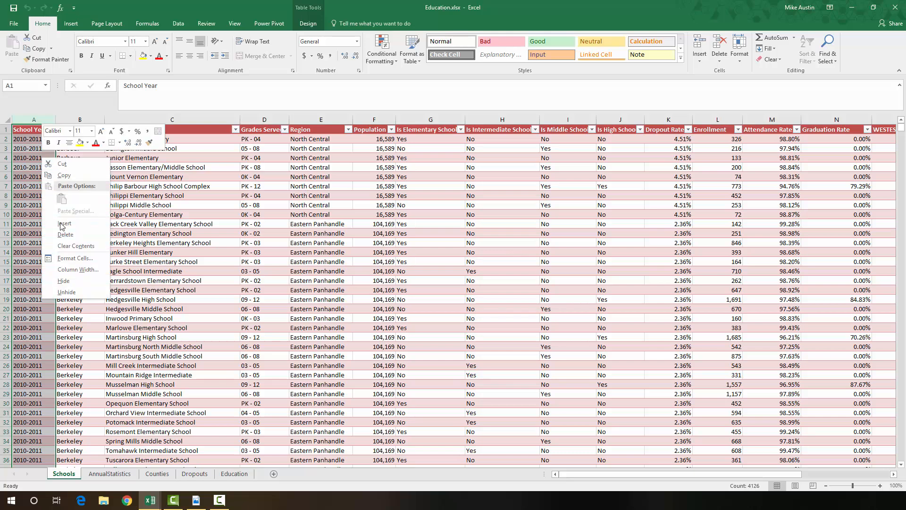
left_click(65, 234)
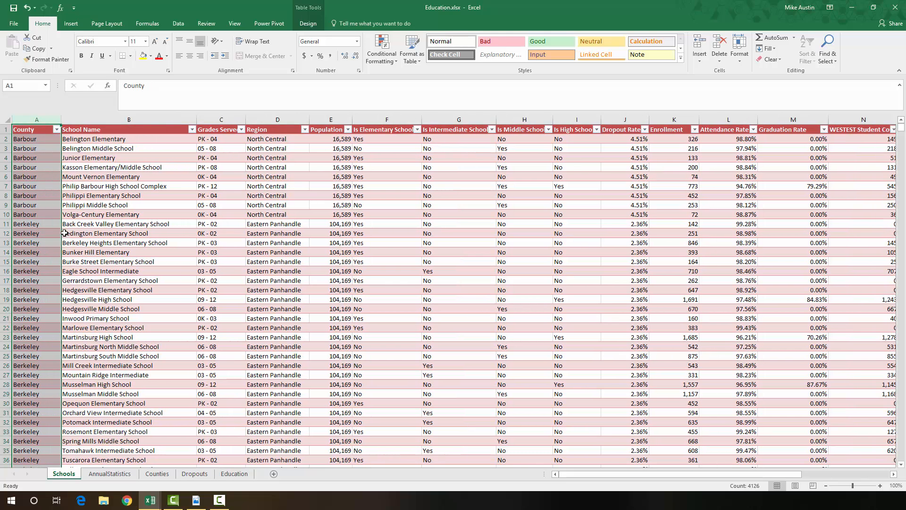
left_click(76, 167)
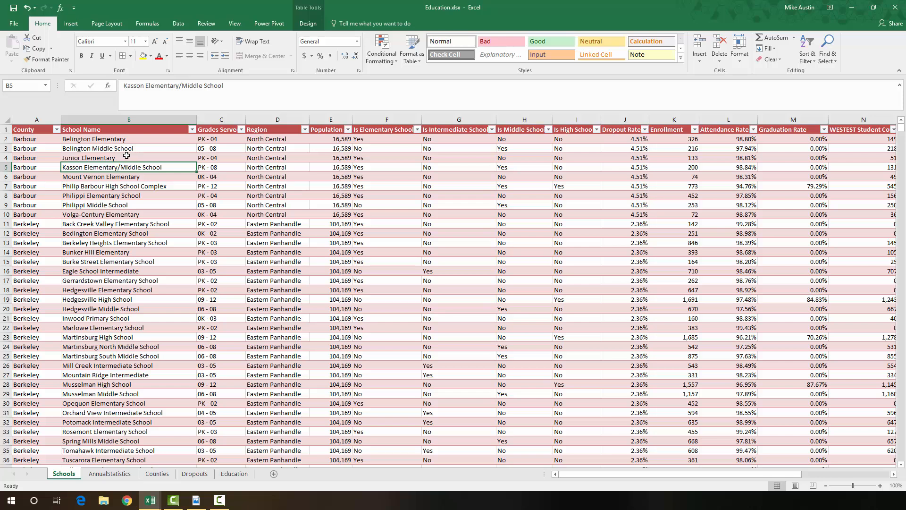
Delete the Region and Population columns from the Schools sheet.
left_click(286, 121)
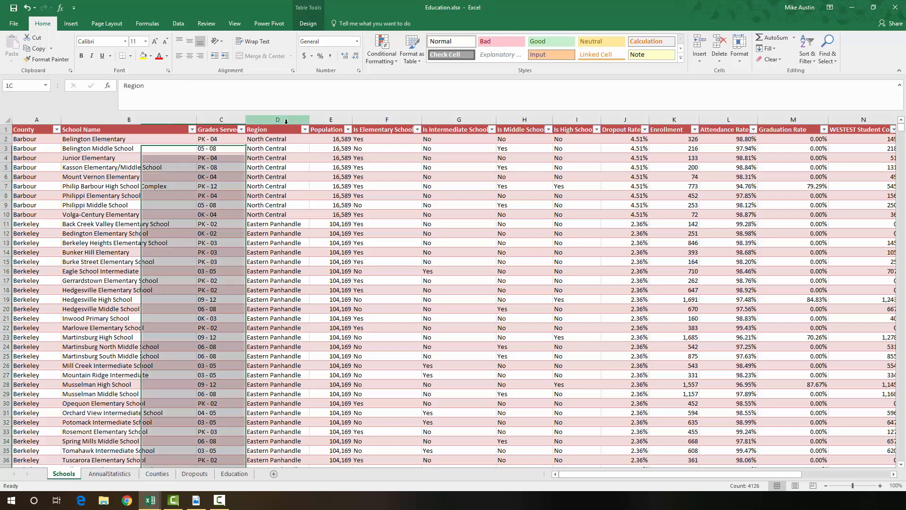
right_click(280, 182)
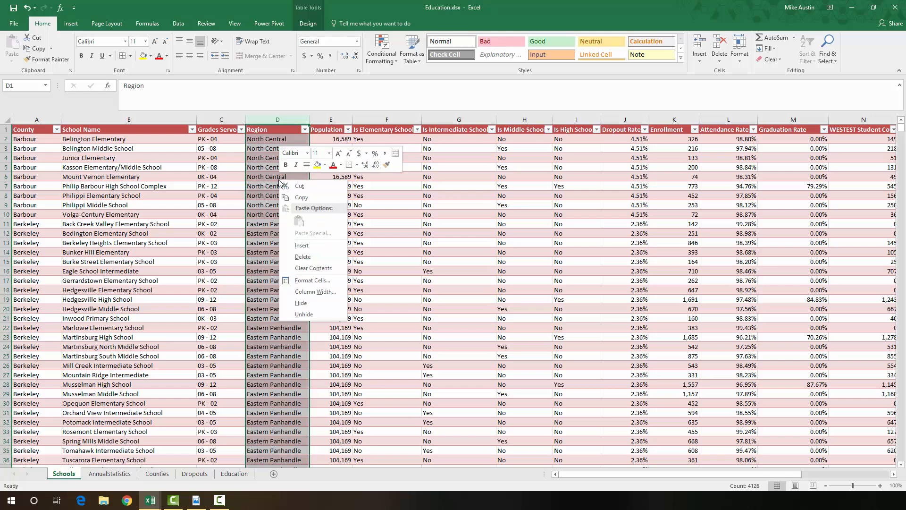
left_click(301, 257)
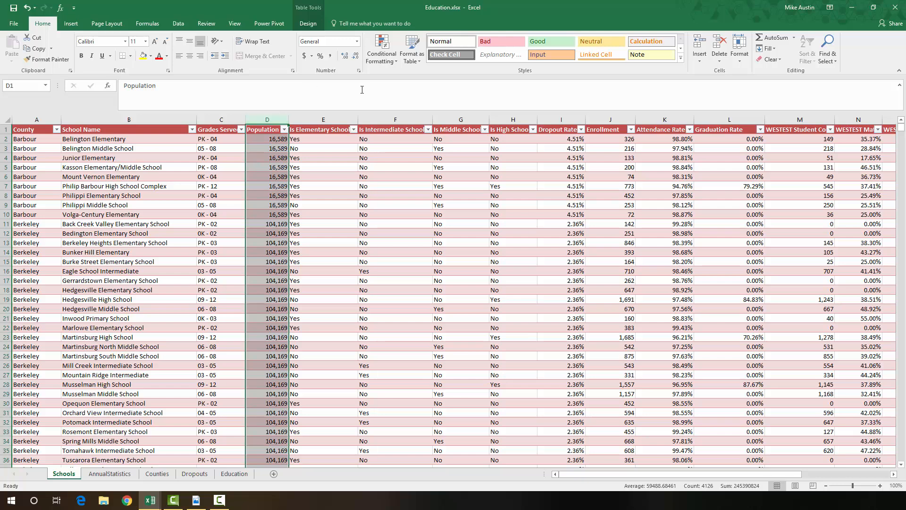
right_click(268, 159)
left_click(261, 120)
left_click(281, 196)
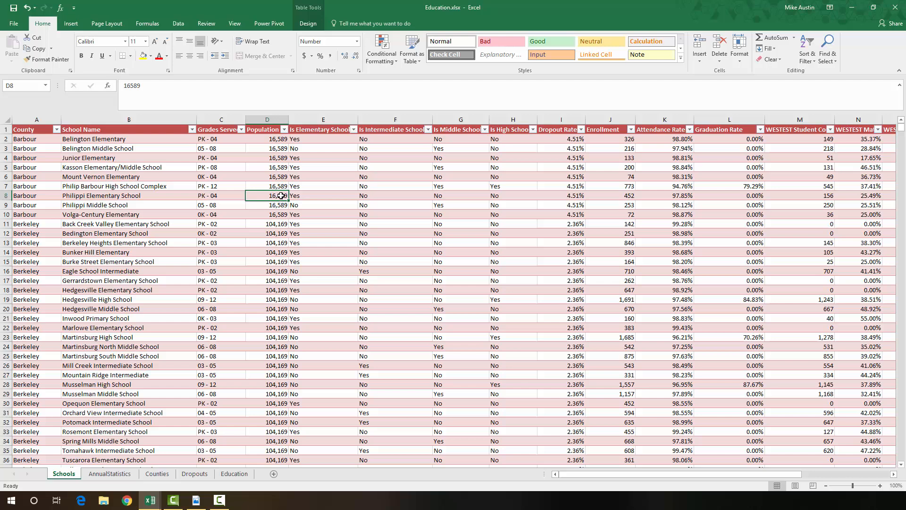
left_click(272, 120)
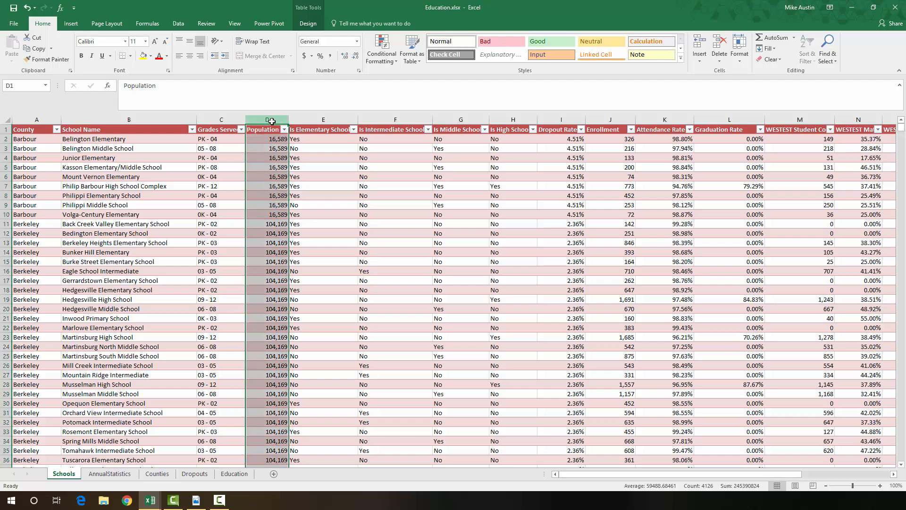
right_click(265, 168)
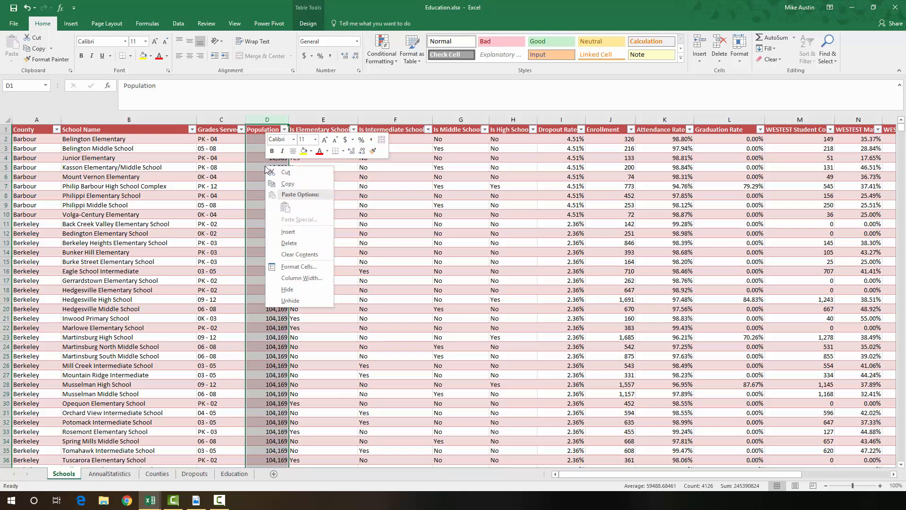
left_click(289, 243)
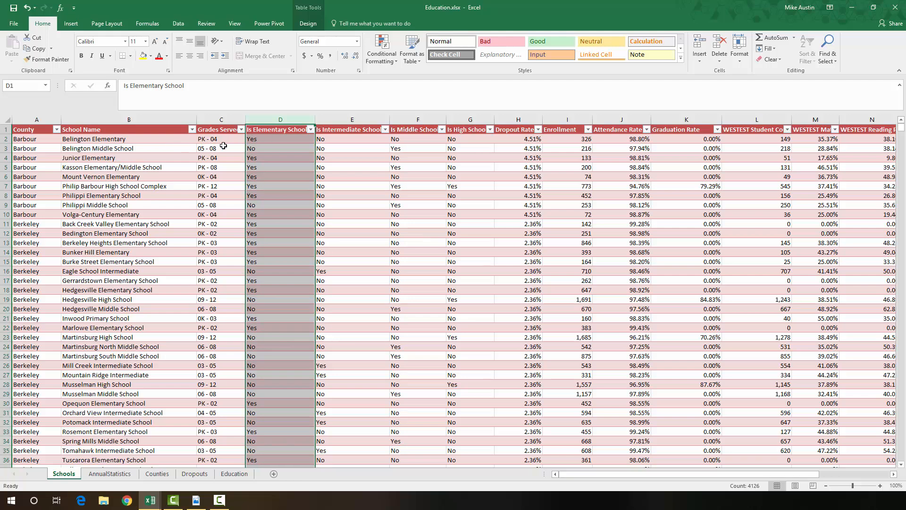
Delete the columns from Dropout Rate through the WESTEST Social Studies column from the Schools sheet.
left_click(526, 119)
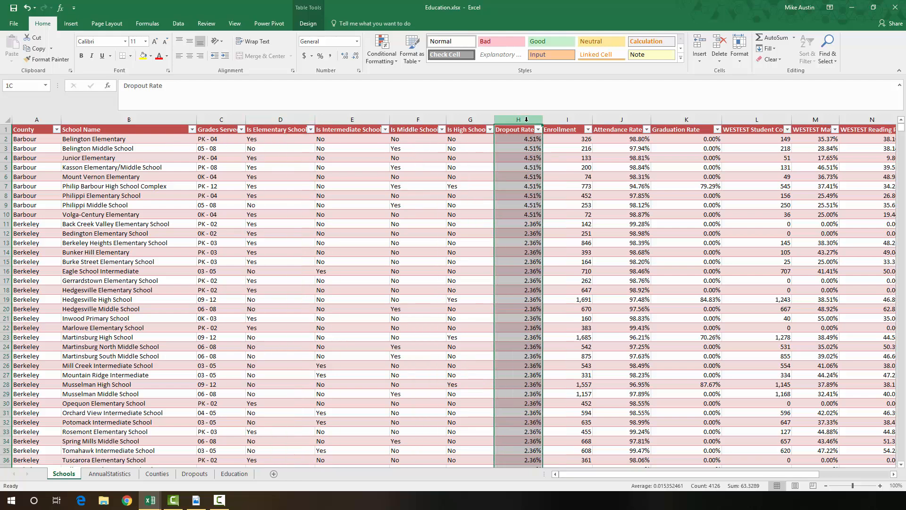
left_click_drag(526, 119, 810, 156)
right_click(813, 168)
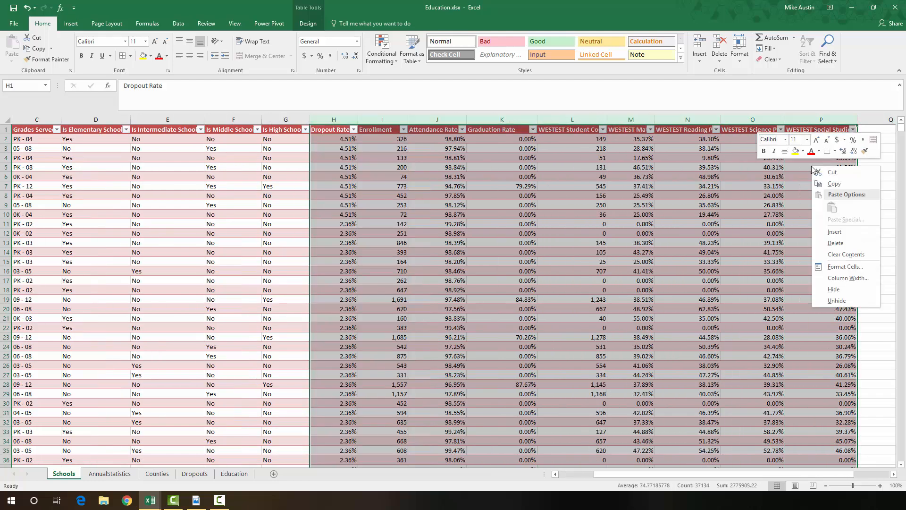
left_click(833, 244)
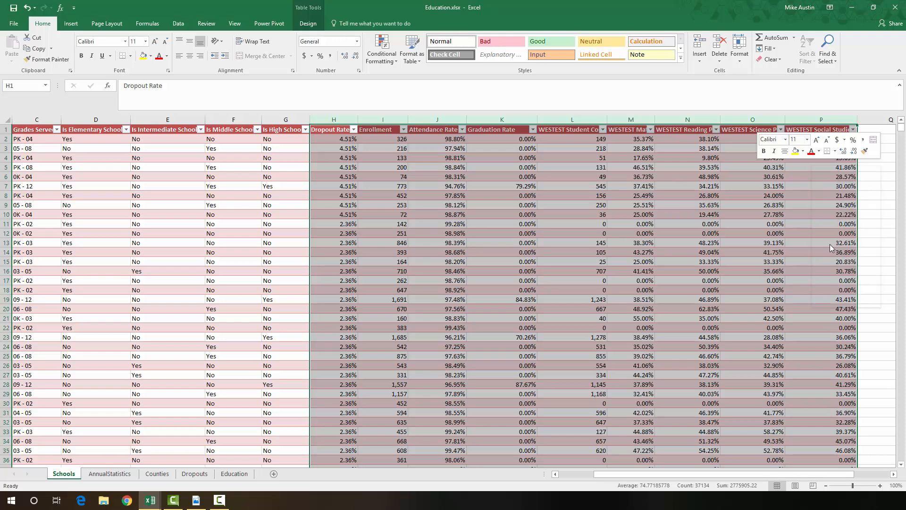
left_click(514, 309)
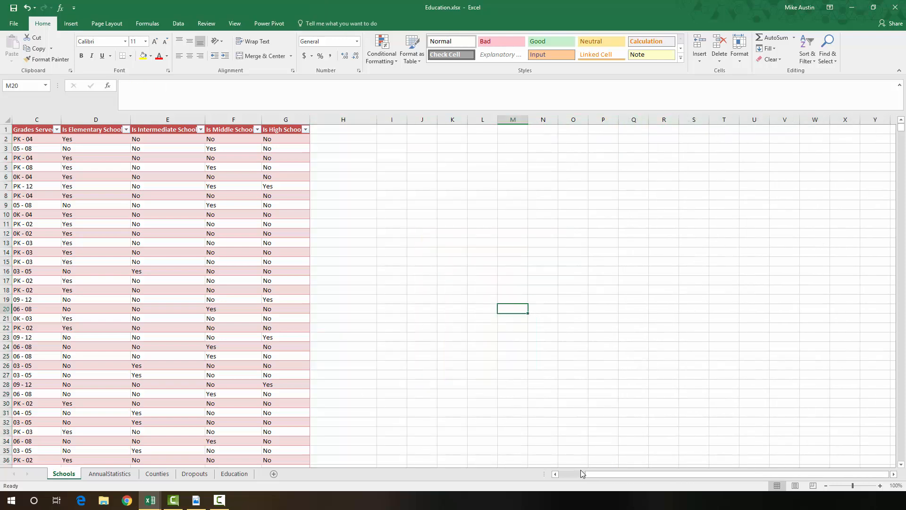
left_click_drag(584, 474, 517, 470)
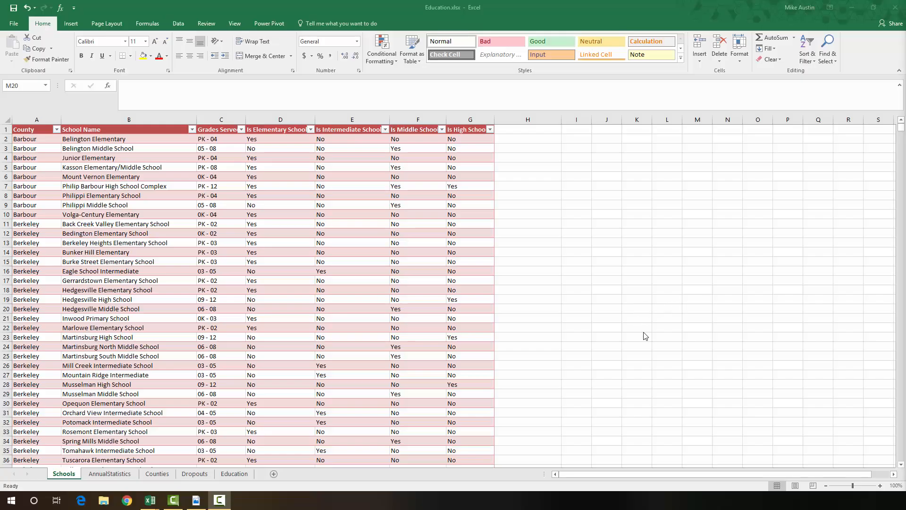
Delete the columns from Grades Served through Dropout Rate from the AnnualStatistics sheet.
left_click(123, 473)
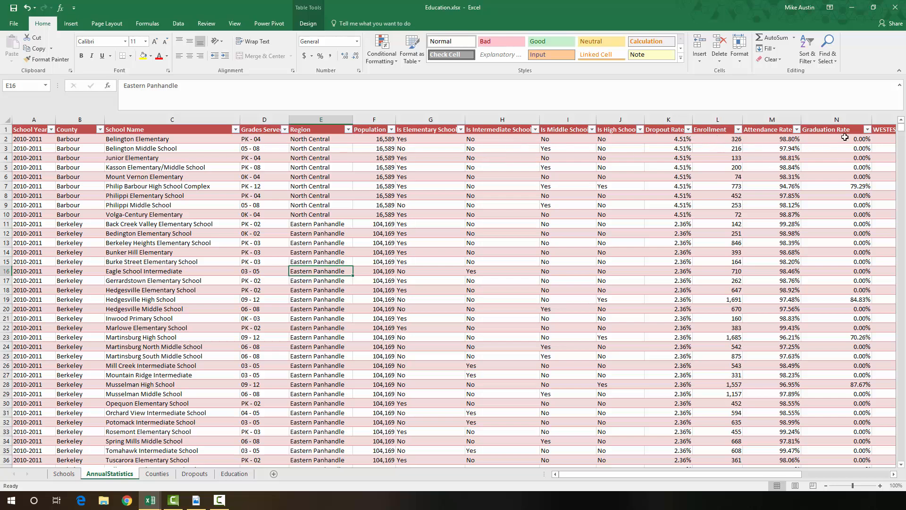
left_click_drag(798, 474, 749, 473)
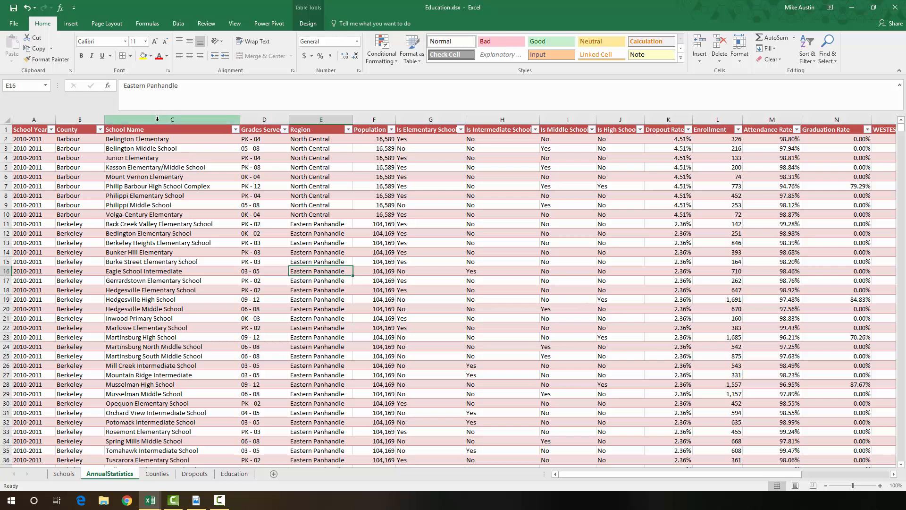
left_click(283, 120)
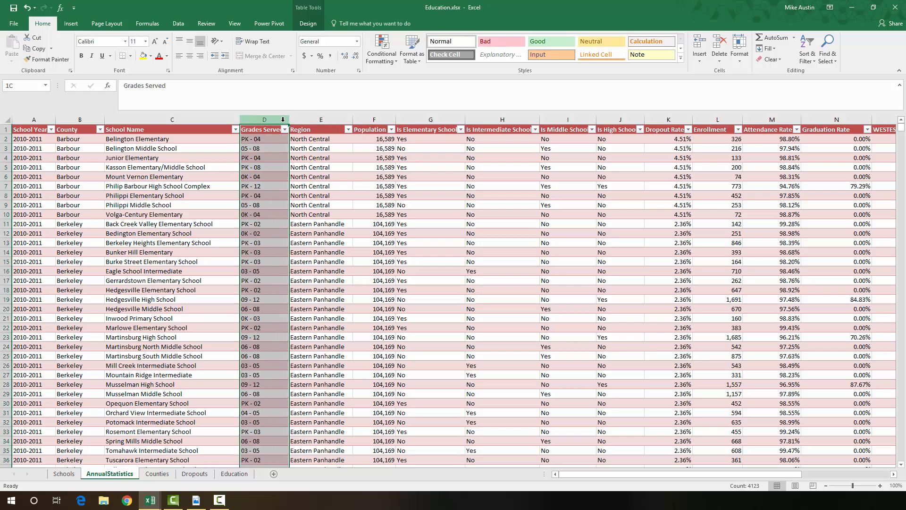
left_click_drag(287, 121, 657, 124)
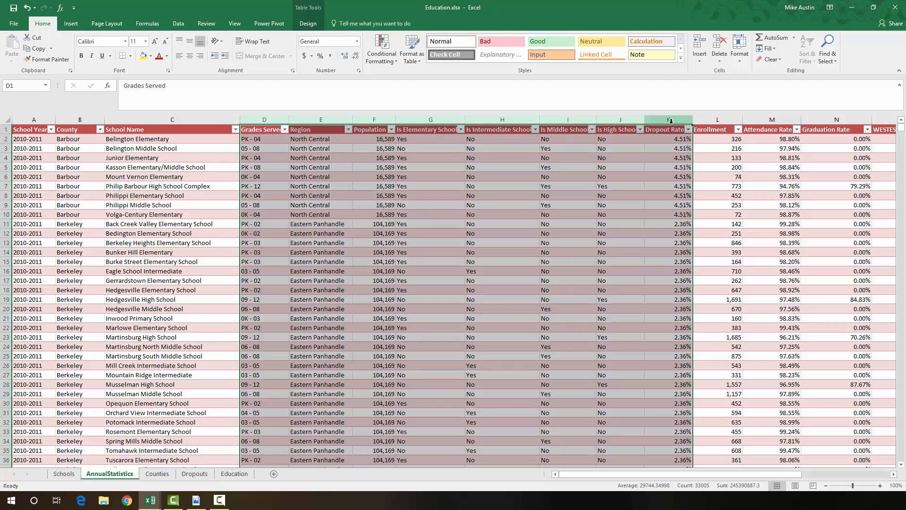
right_click(634, 169)
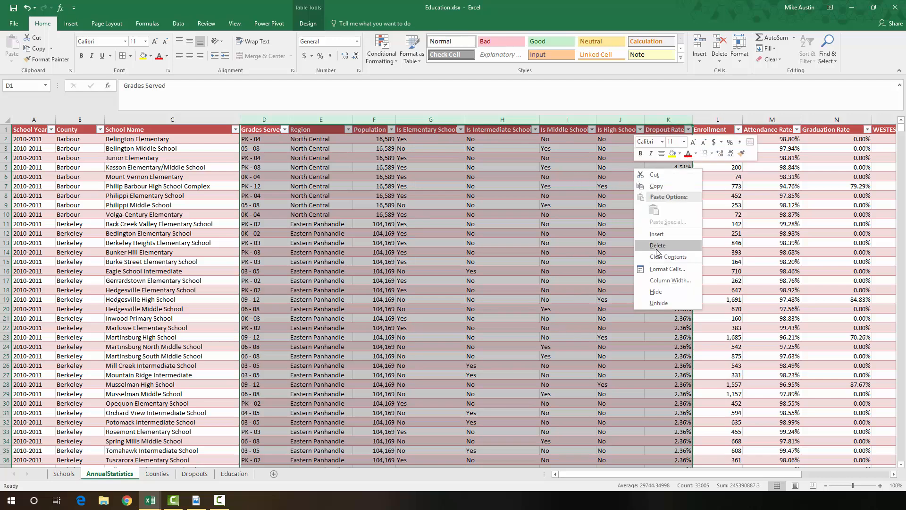
left_click(657, 246)
left_click(572, 223)
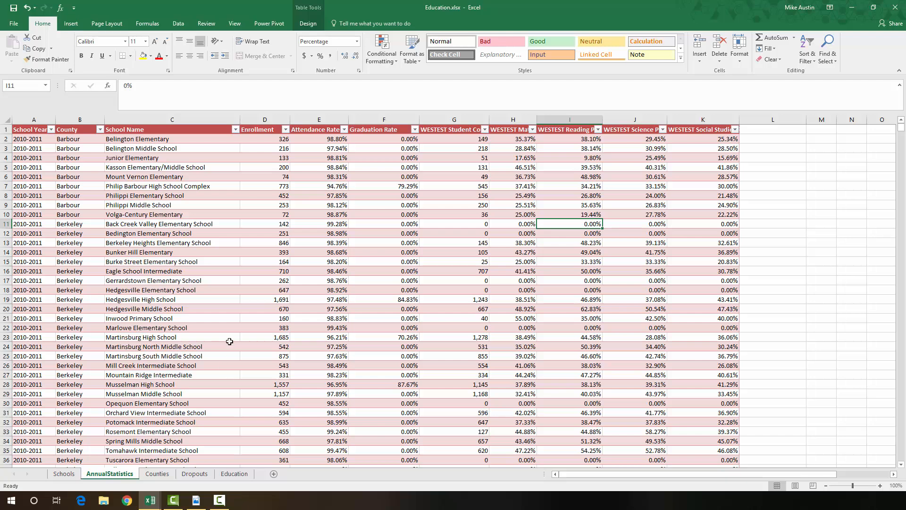
Delete the School Year, School Name and Grades Served columns from the Counties sheet.
left_click(155, 474)
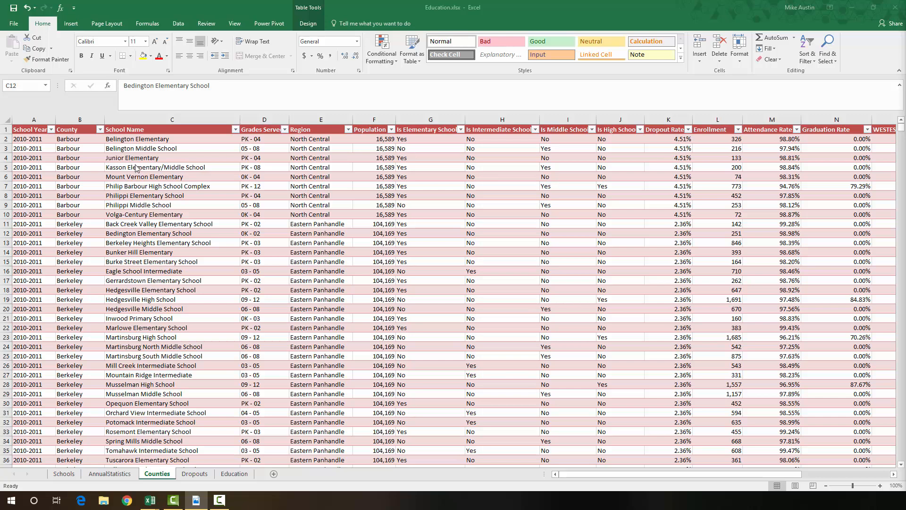
left_click(36, 119)
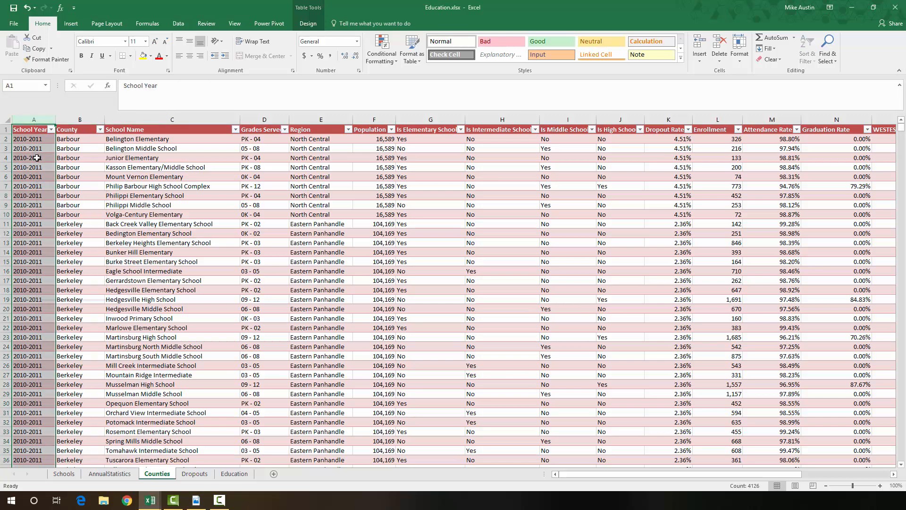
right_click(38, 158)
left_click(59, 238)
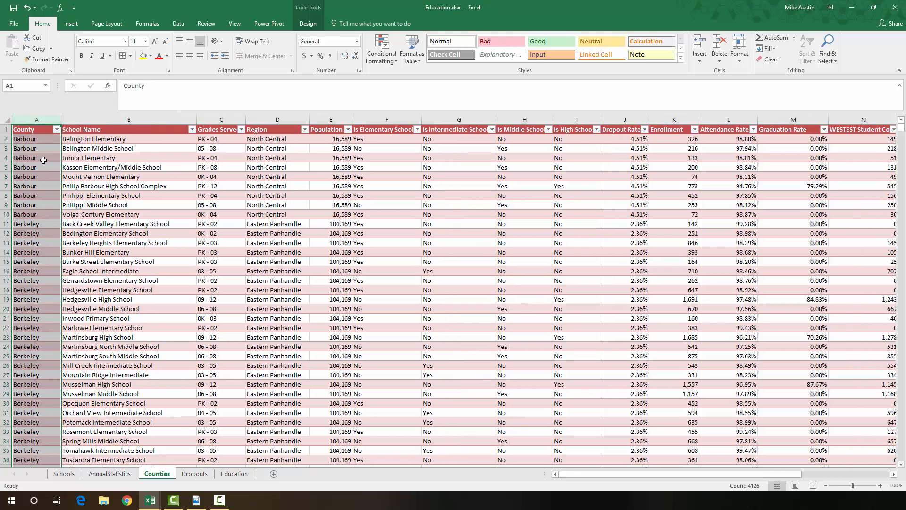
left_click(104, 119)
left_click_drag(212, 125, 213, 125)
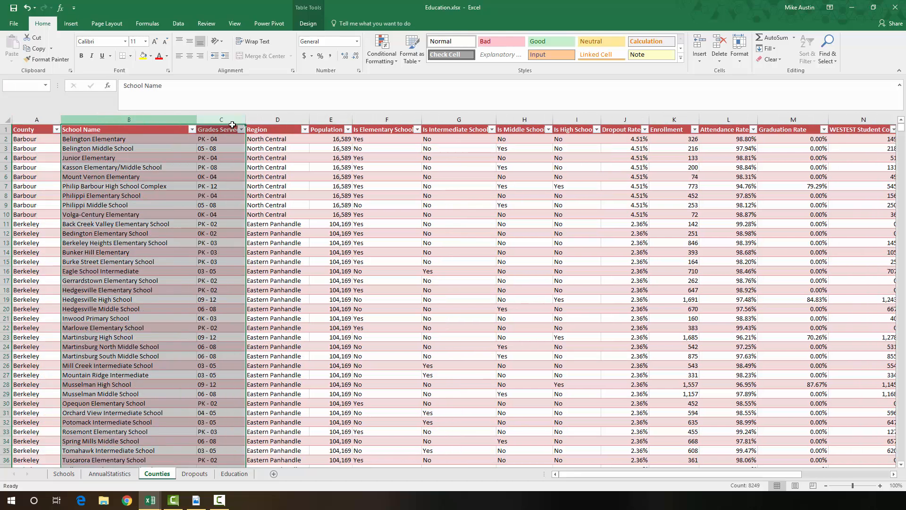
right_click(212, 163)
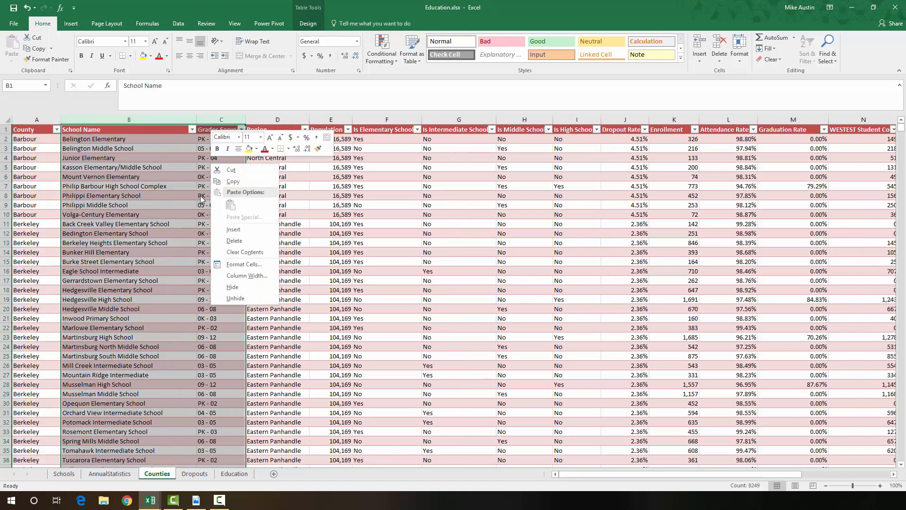
left_click(229, 244)
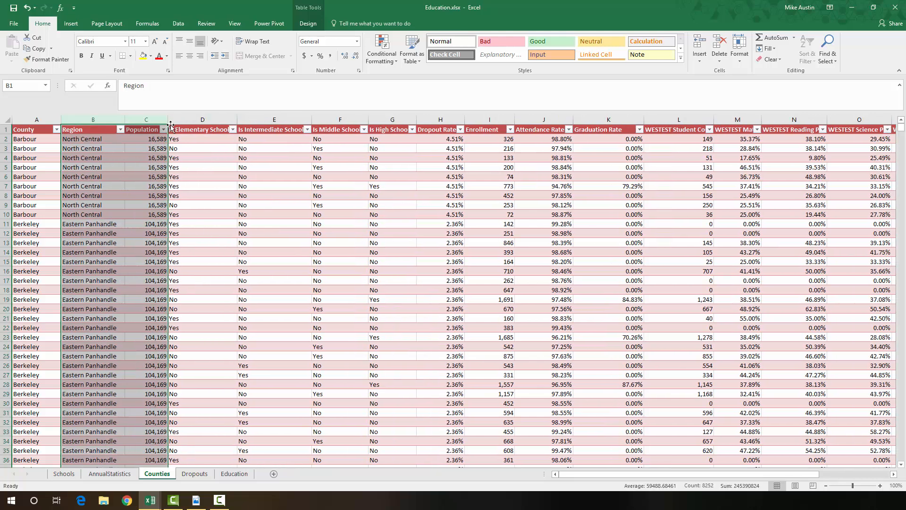
Delete the columns from Is Elementary School through the WESTEST Social Studies column from the Counties sheet.
left_click(189, 121)
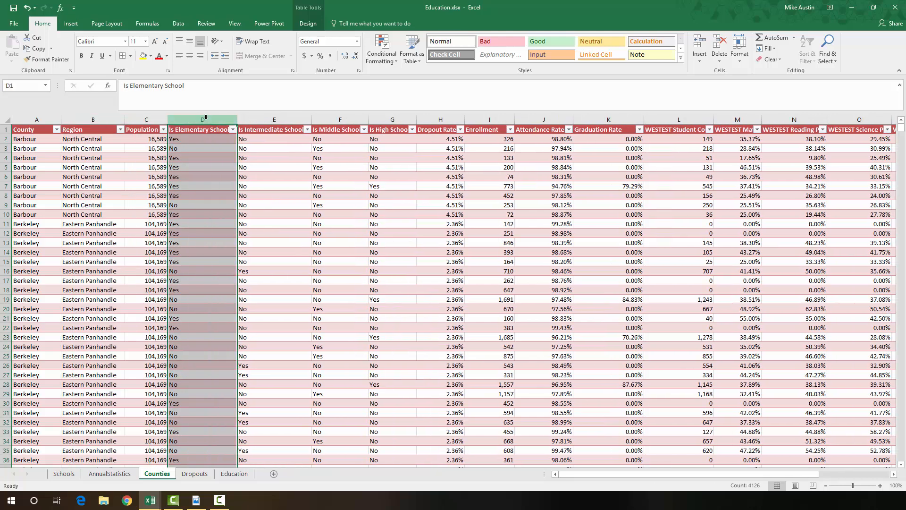
left_click_drag(206, 117, 755, 124)
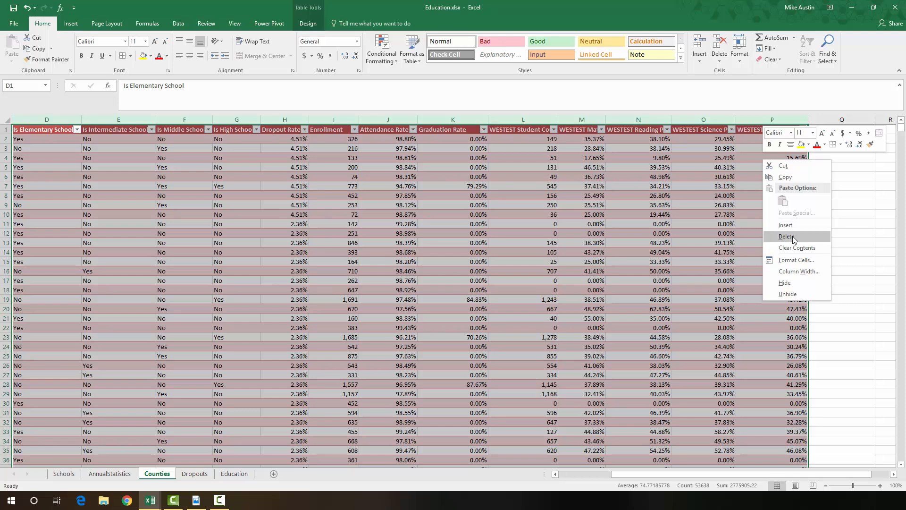
left_click(794, 240)
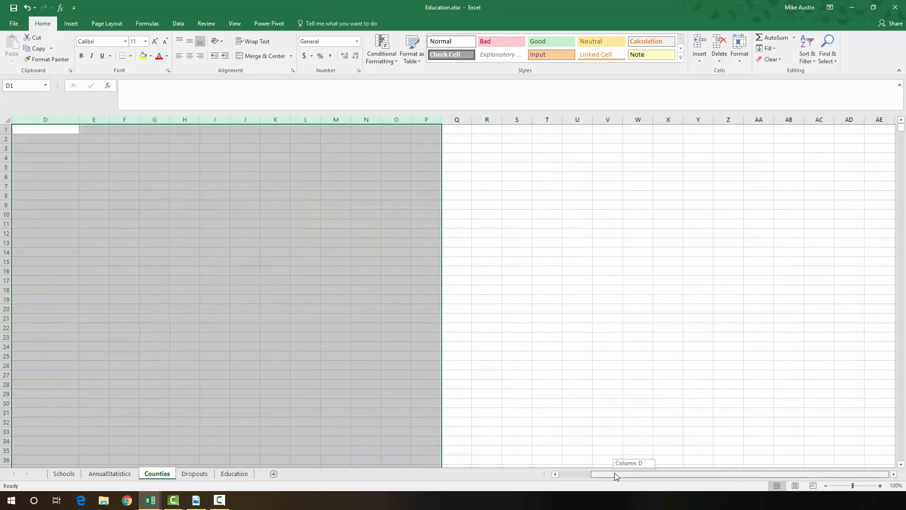
left_click(289, 307)
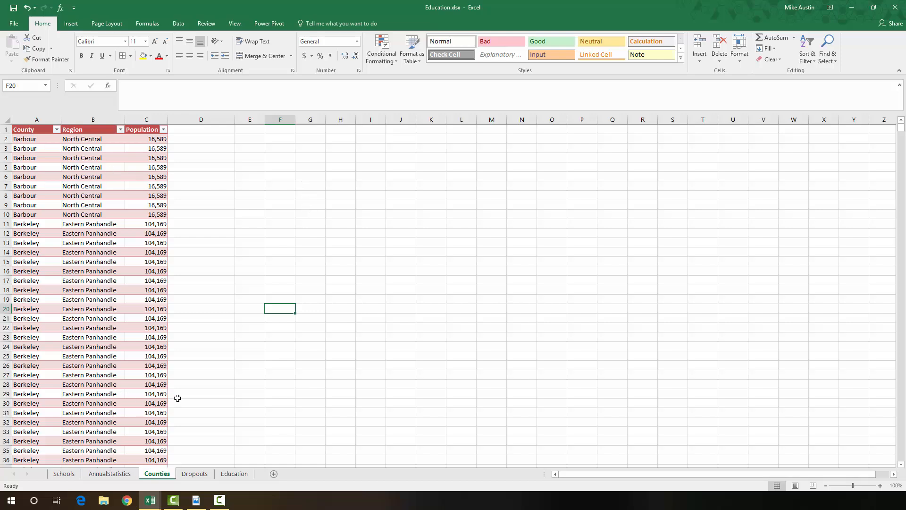
Delete the columns from School Name through Is High School from the Dropouts sheet.
left_click(203, 474)
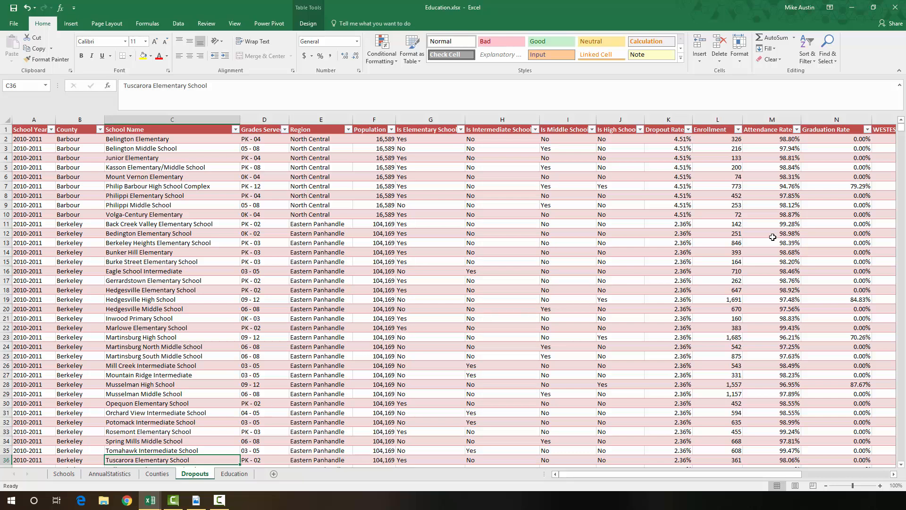
key("alt+Tab")
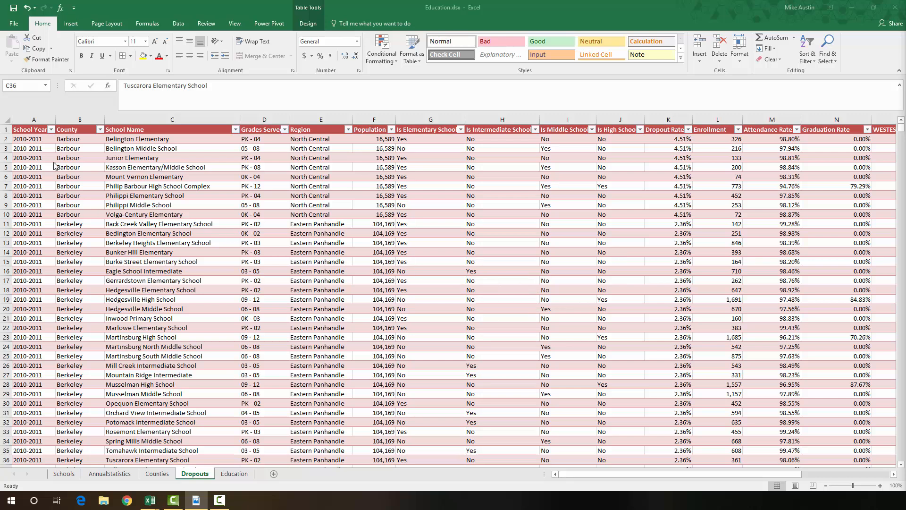
left_click(37, 119)
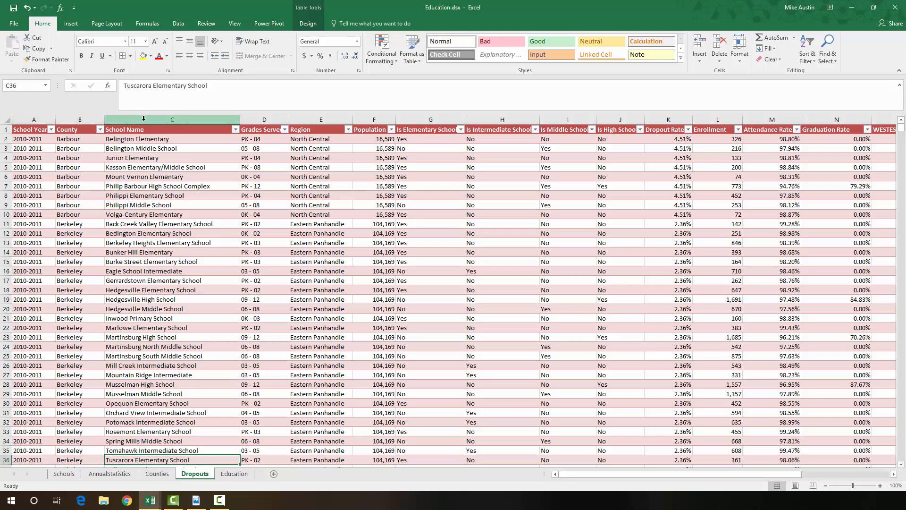
left_click_drag(146, 119, 623, 119)
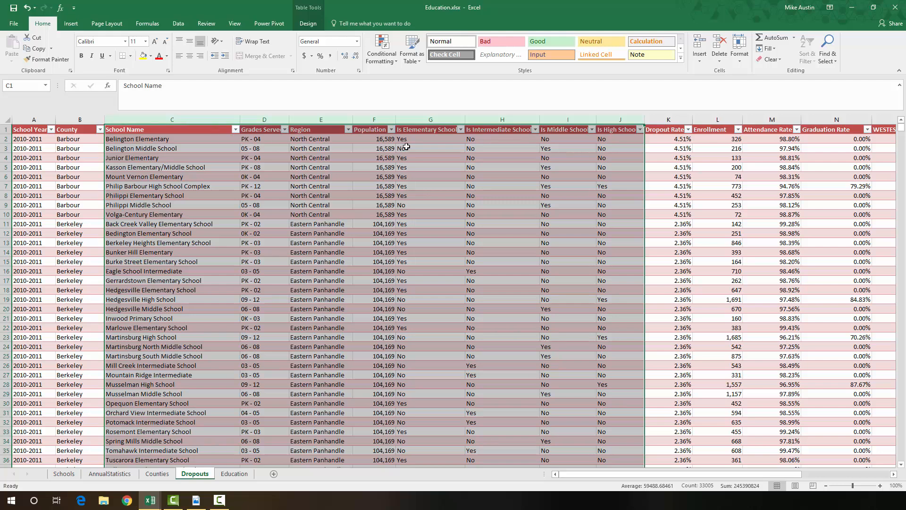
right_click(611, 170)
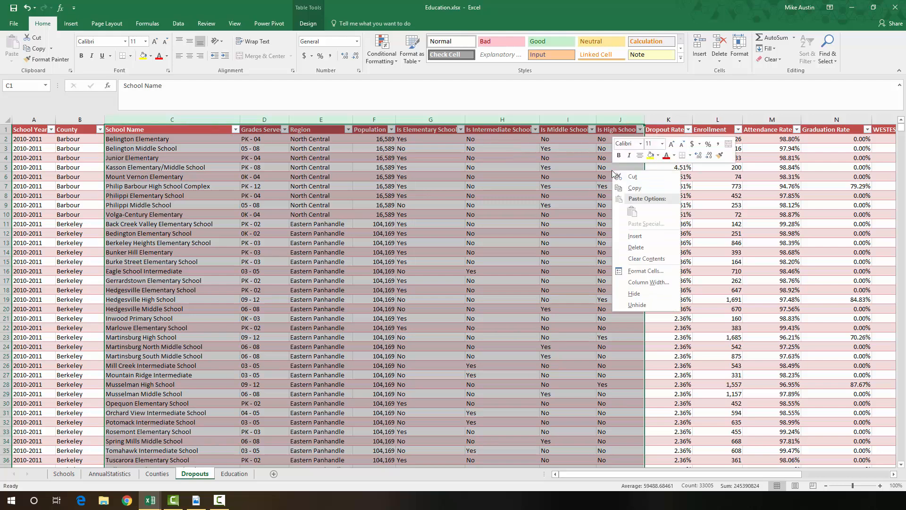
left_click(633, 247)
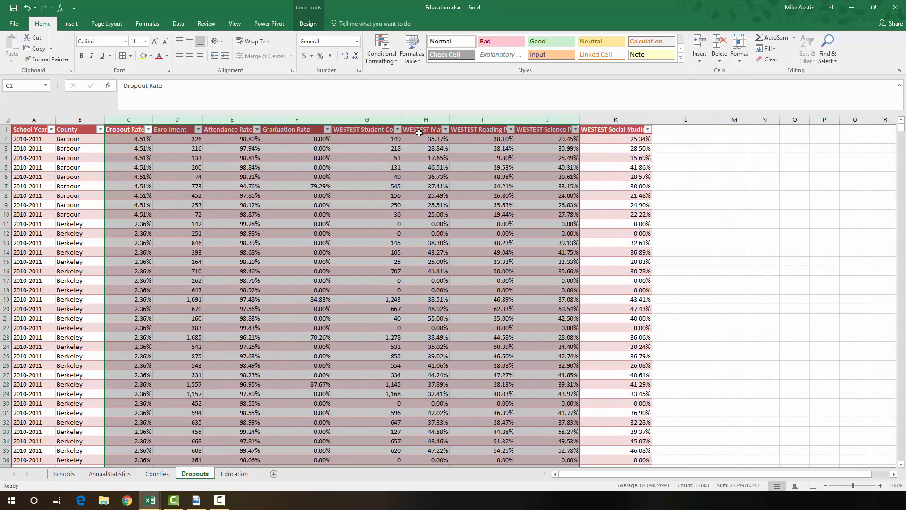
left_click(365, 166)
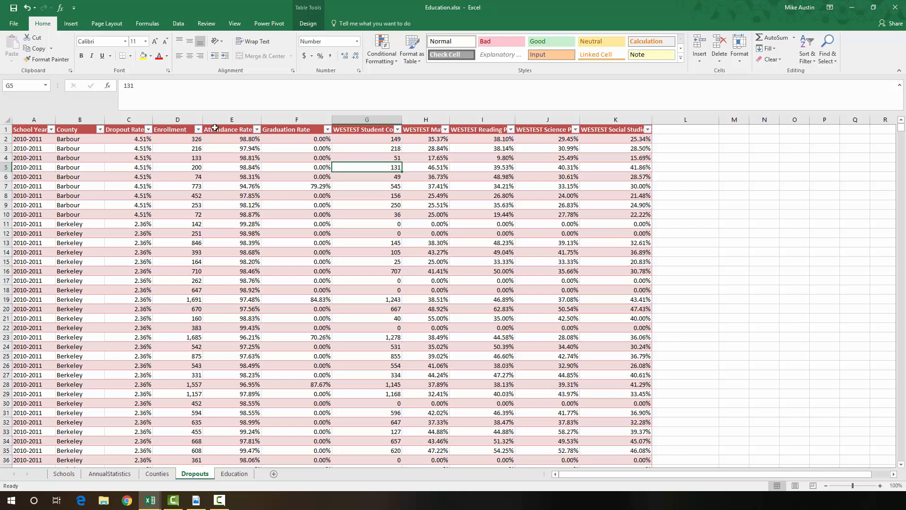
Delete the columns from Enrollment through the WESTEST Social Studies column from the Dropouts sheet.
left_click_drag(178, 119, 609, 157)
right_click(609, 159)
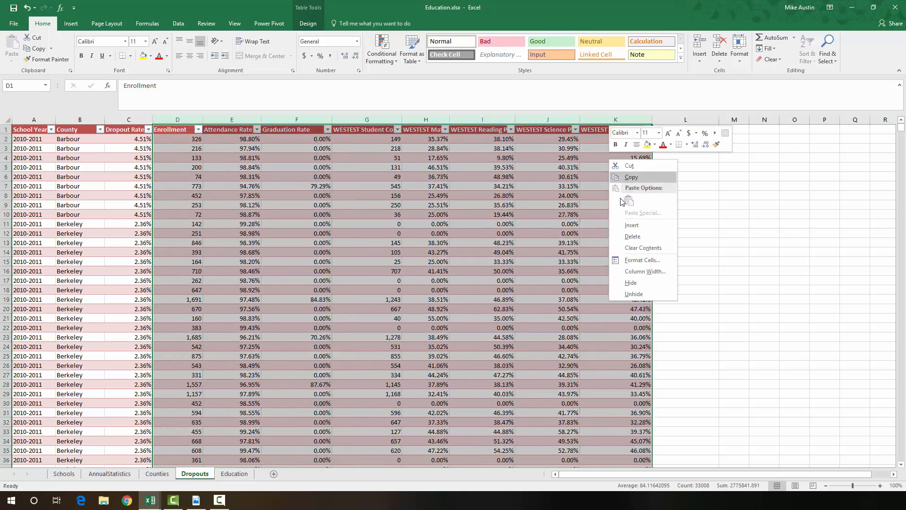
left_click(633, 237)
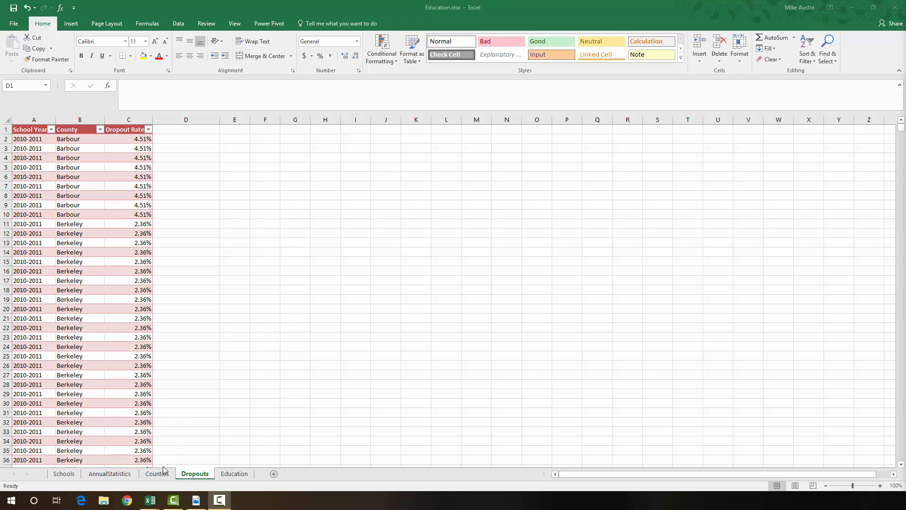
Insert a new table column to the right of Is High School on the Schools sheet.
left_click(64, 473)
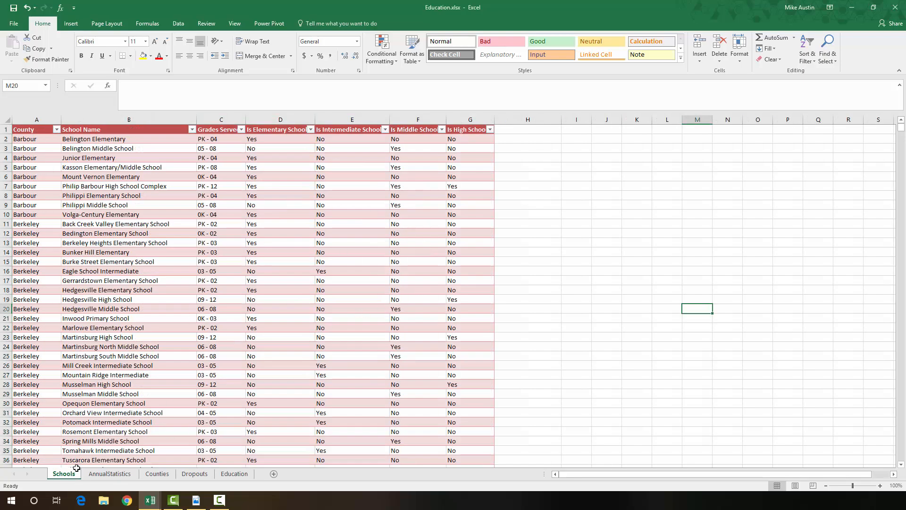
left_click(411, 187)
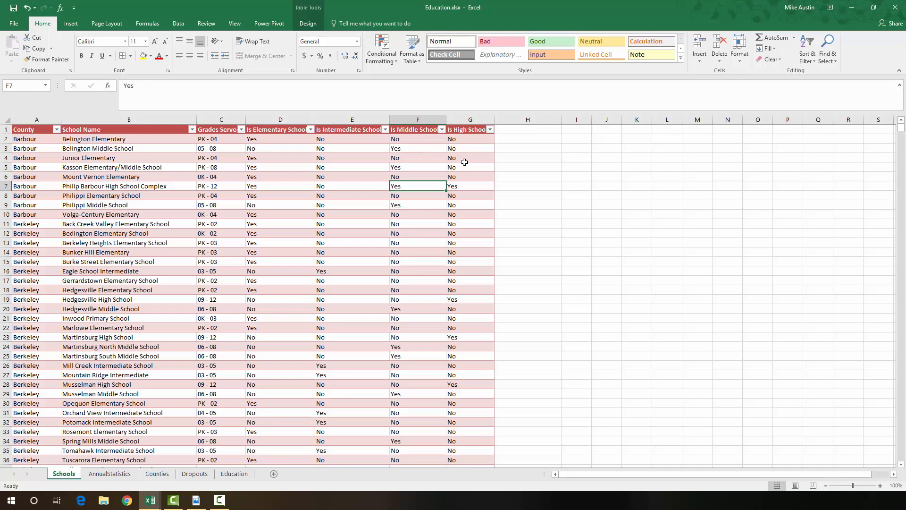
left_click(465, 141)
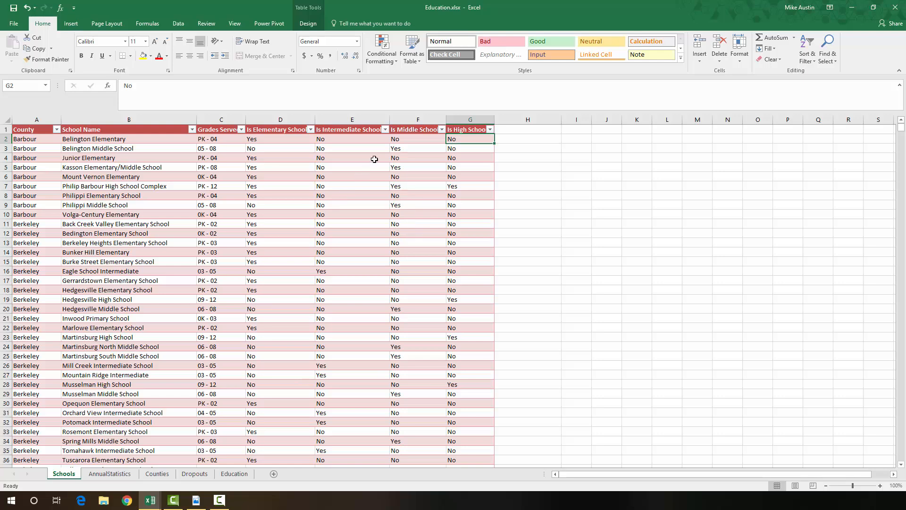
right_click(463, 141)
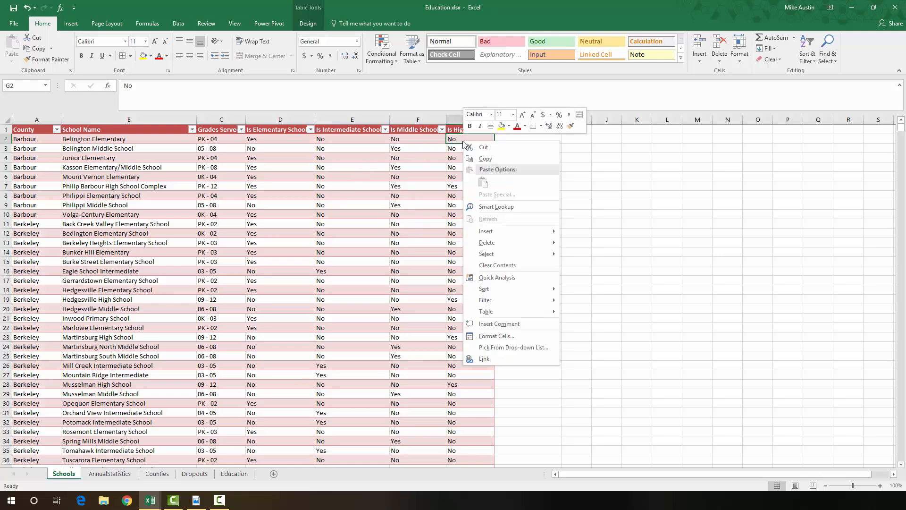
mouse_move(492, 234)
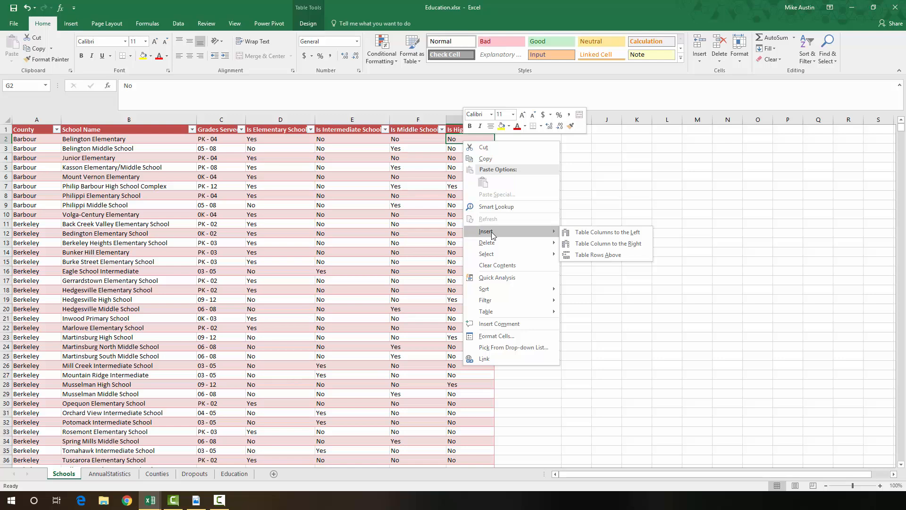
left_click(598, 247)
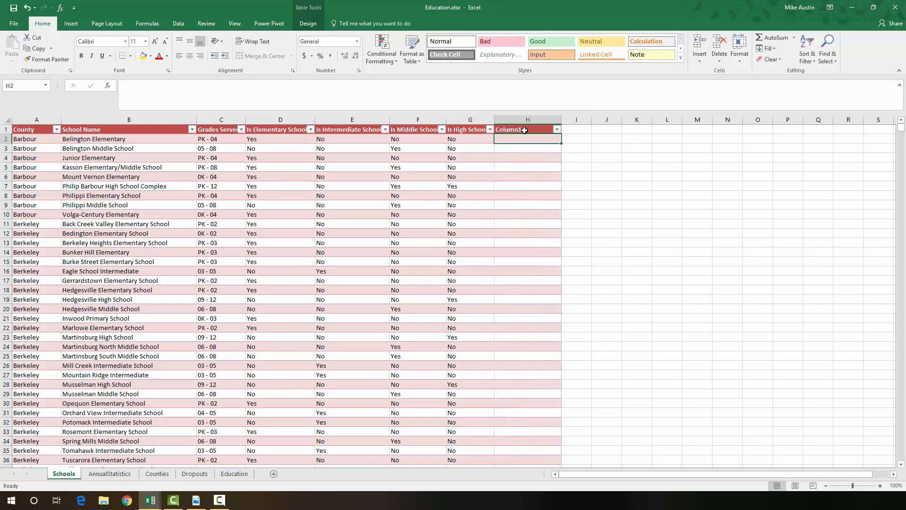
Rename the header of the new last column in the Schools table to SchoolType.
double_click(524, 131)
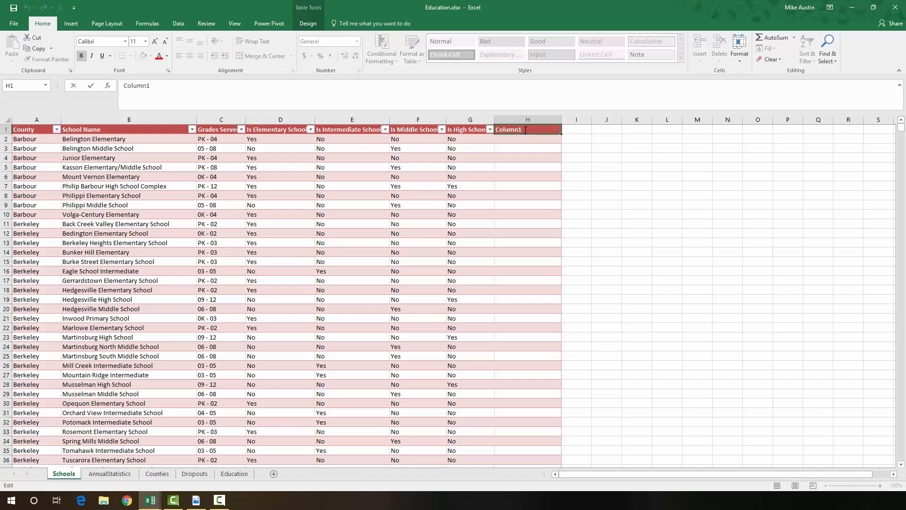
key("BackSpace")
key("BackSpace")
key("BackSpace")
key("BackSpace")
key("BackSpace")
key("BackSpace")
type("SchoolType")
key("Return")
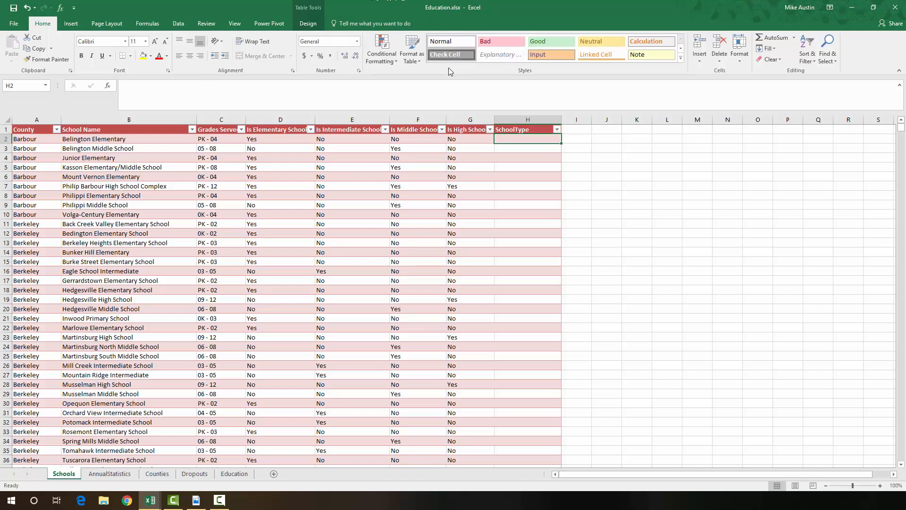
Add a new worksheet after the Schools sheet and rename it SchoolTypes.
key("alt+Tab")
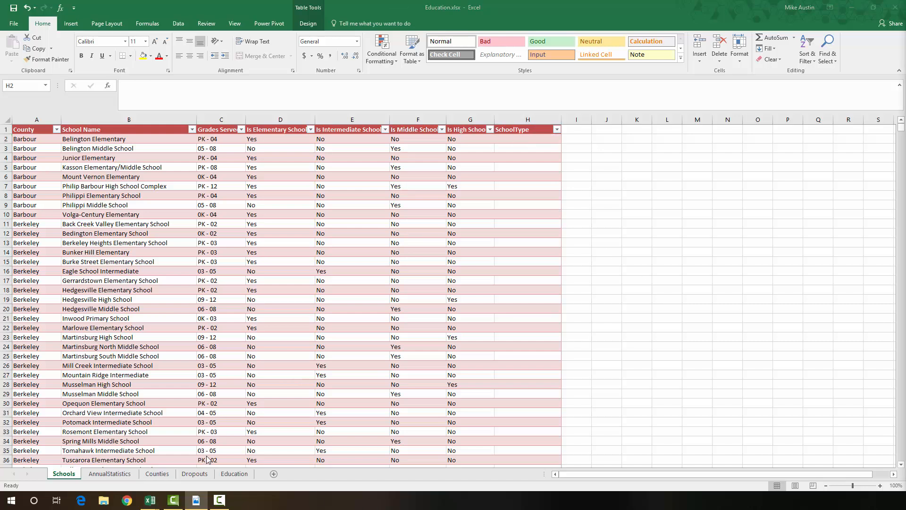
left_click(273, 474)
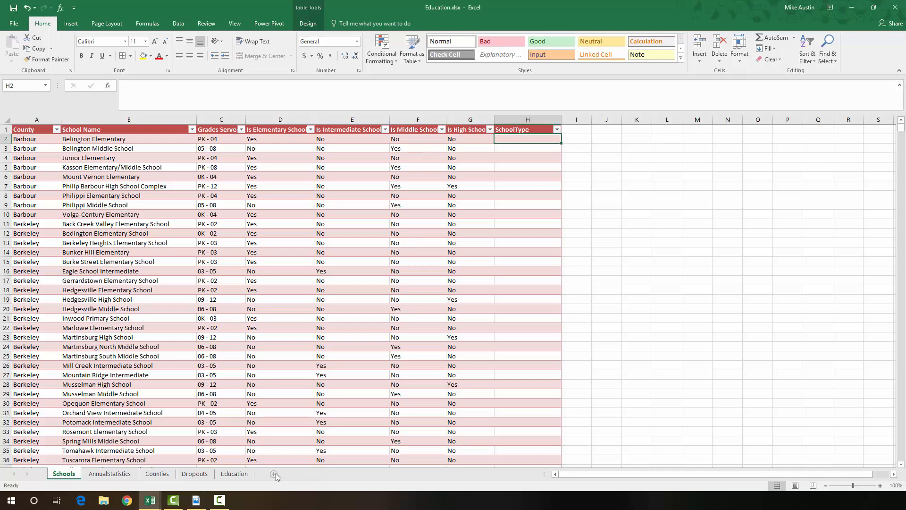
left_click(275, 474)
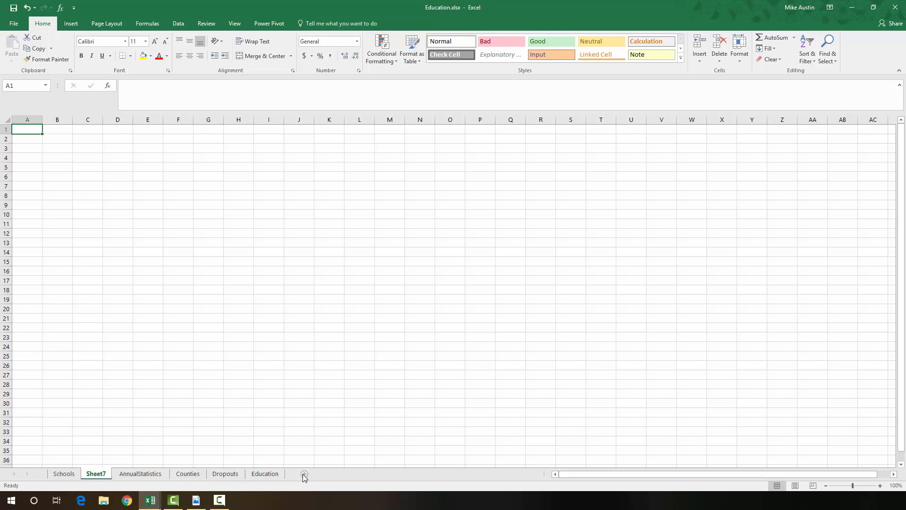
right_click(96, 476)
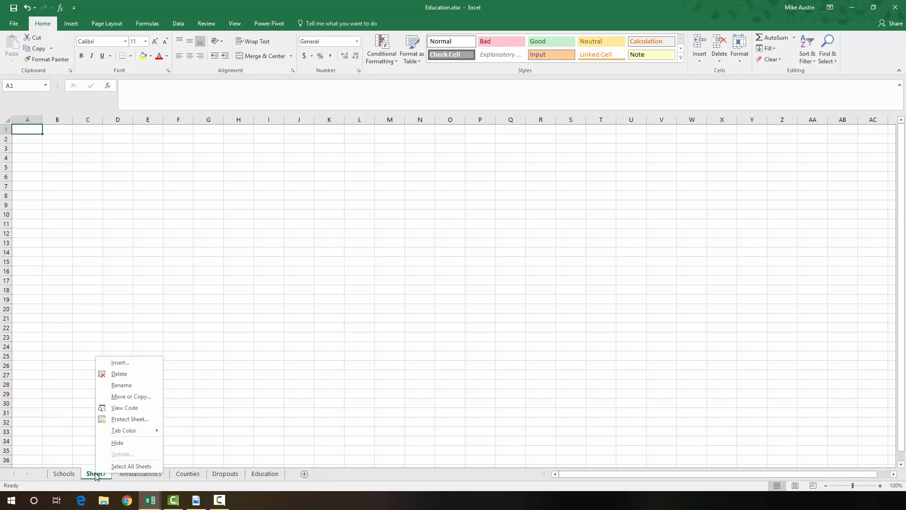
left_click(134, 386)
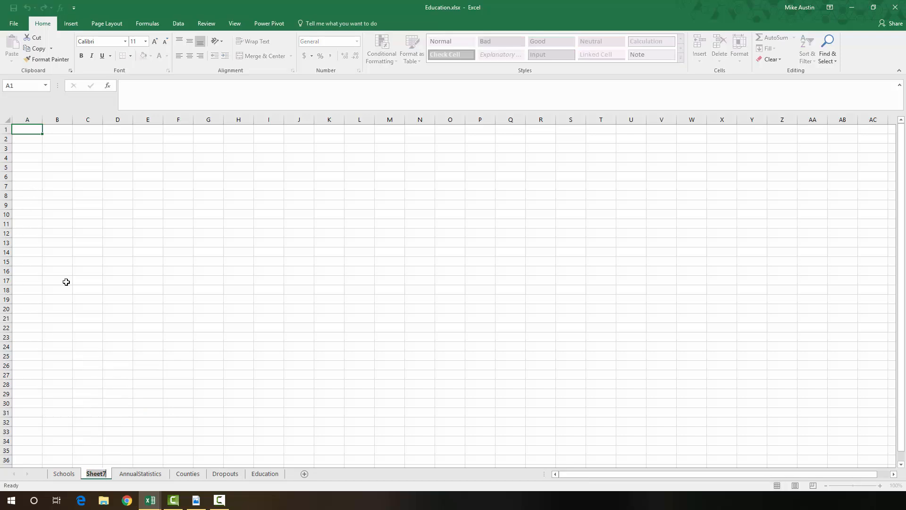
type("SchoolTypes")
key("Return")
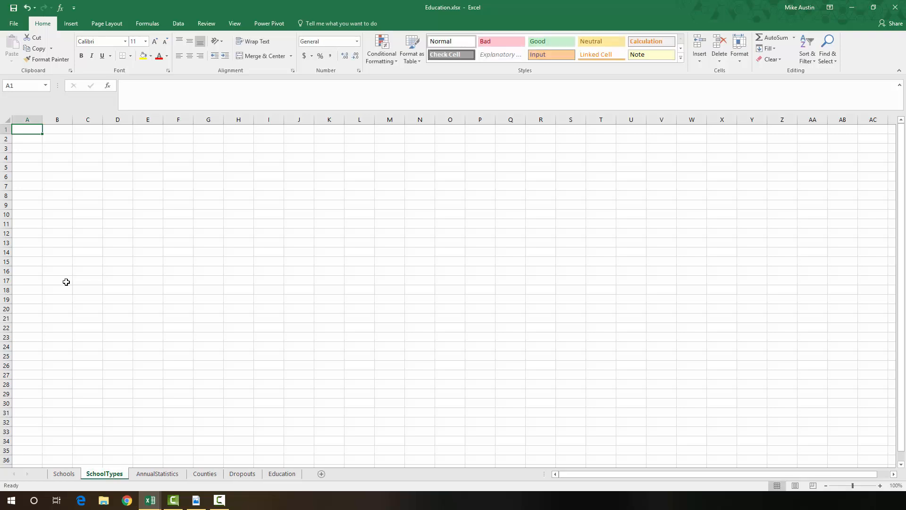
Enter the headers SchoolTypeAbbrv in A2 and SchoolType in B2 of the SchoolTypes sheet.
left_click(35, 139)
type("SchoolT")
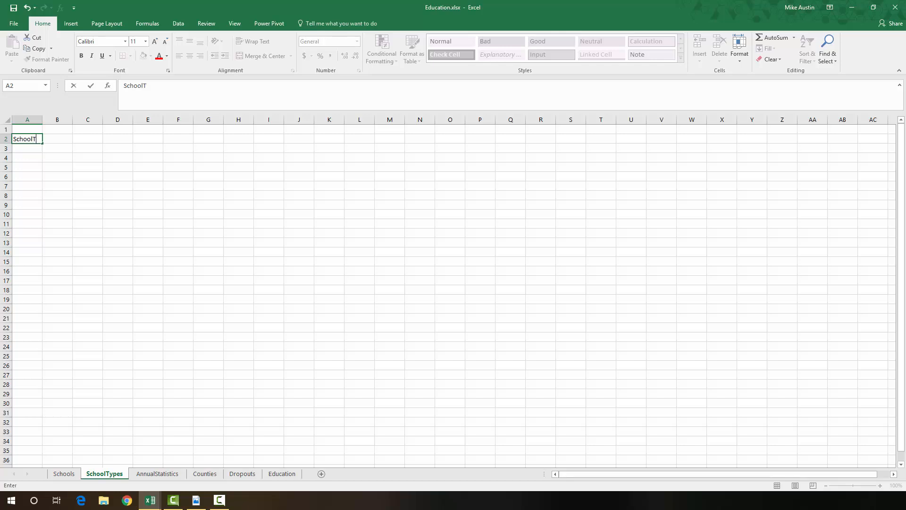
type("ype")
type("Abbre")
key("Tab")
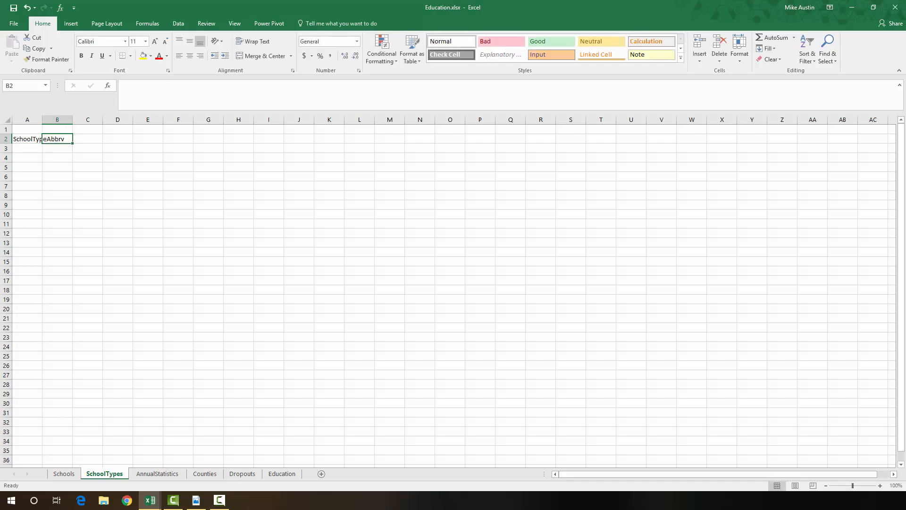
type("School")
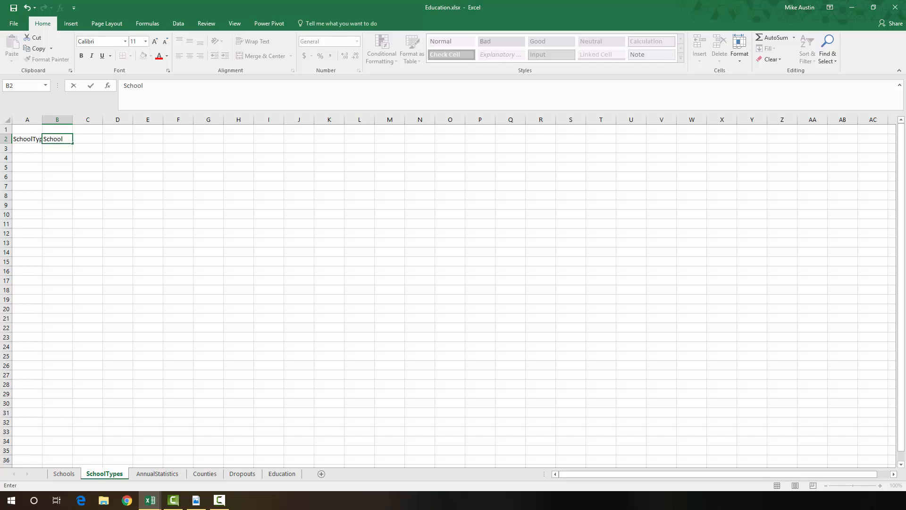
type("Type")
left_click(27, 149)
Place instructions.pdf side by side with the Education workbook and show its list of school type records.
key("alt+Tab")
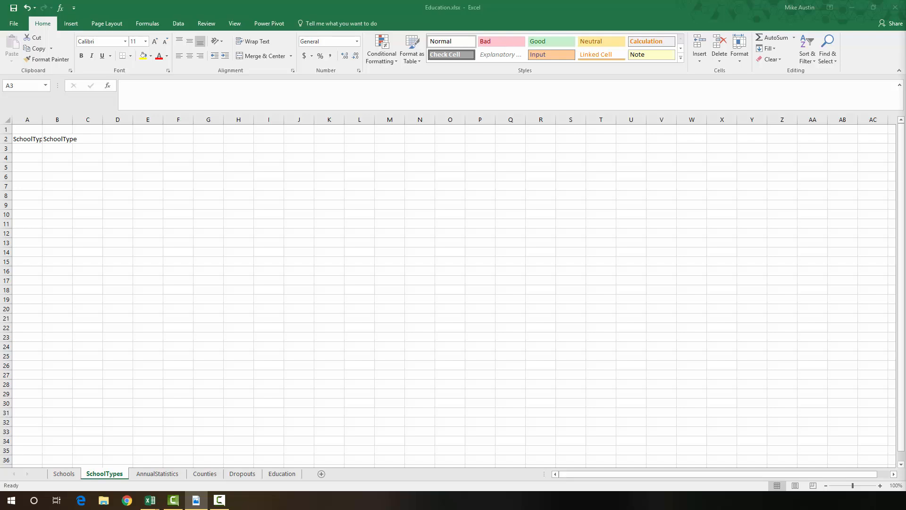
left_click(22, 146)
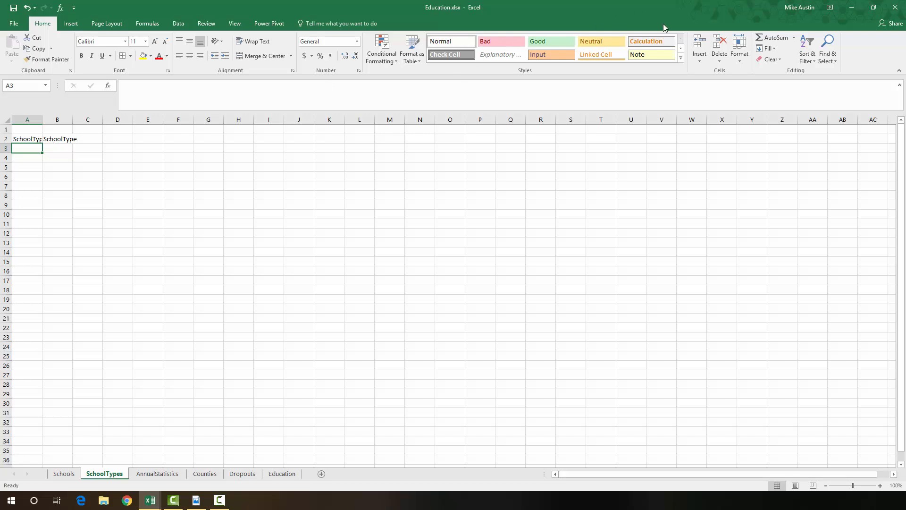
key("alt+Tab")
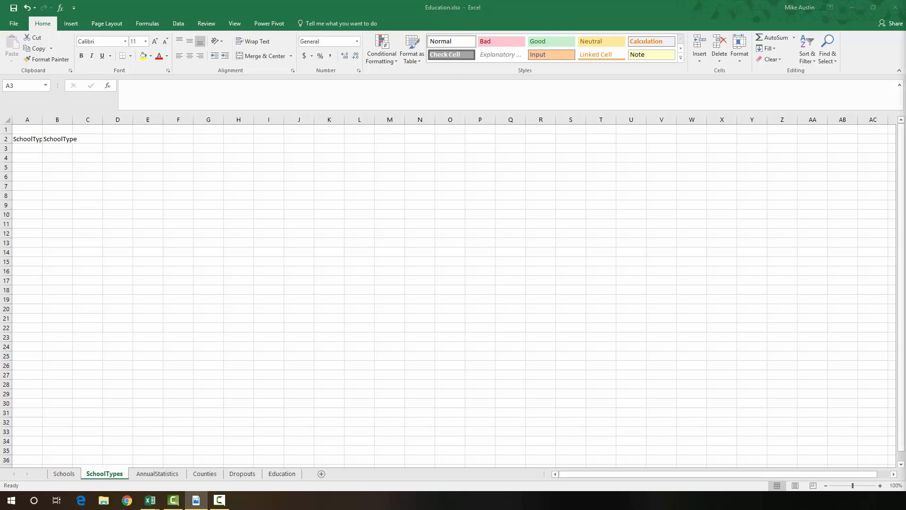
left_click_drag(905, 61, 468, 1)
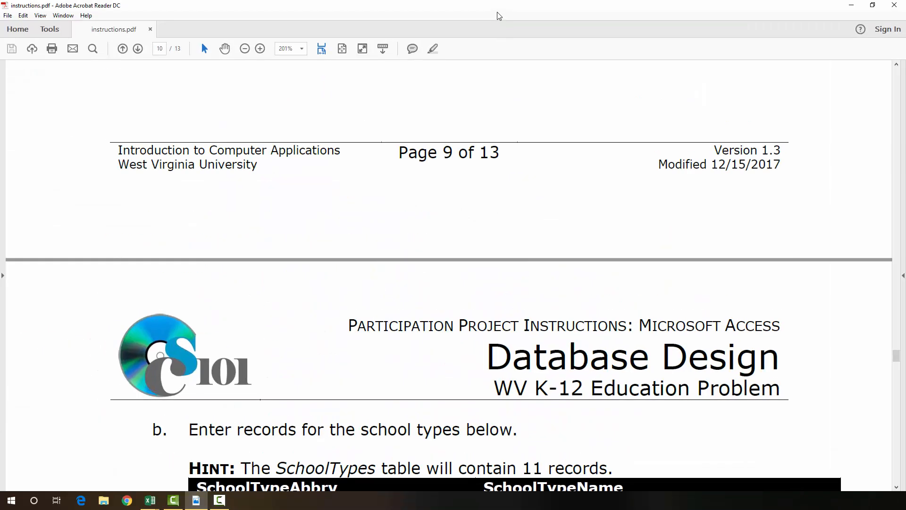
key("super+Right")
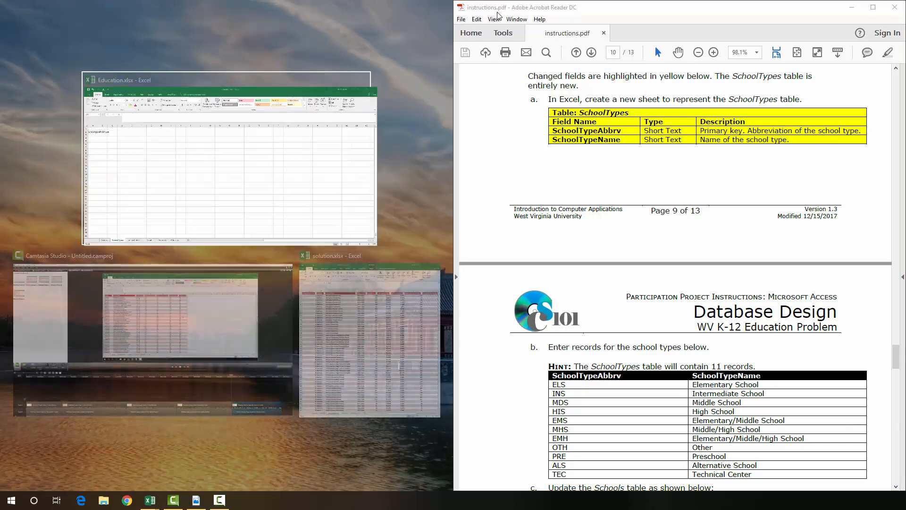
left_click(170, 123)
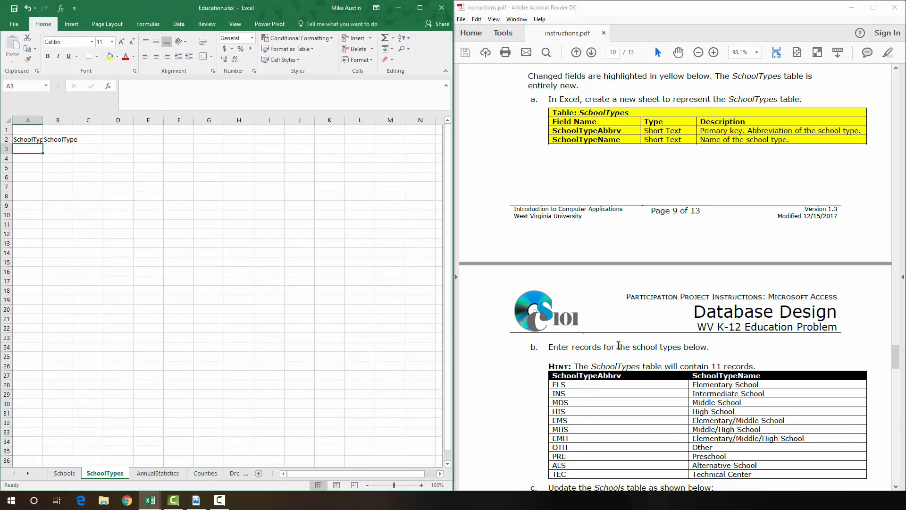
left_click(650, 347)
scroll(650, 348, "down", 5)
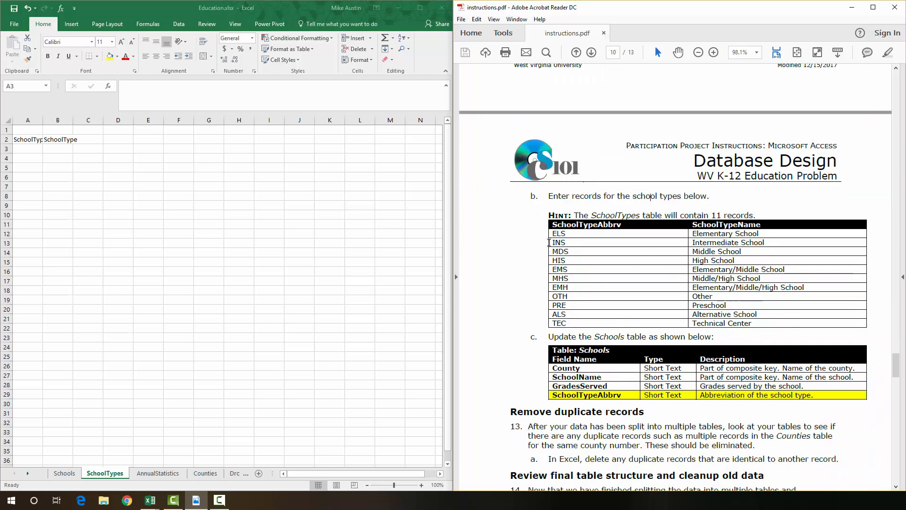
Enter ELS in A3 of the SchoolTypes sheet and change the B2 header to SchoolTypeName.
left_click(26, 149)
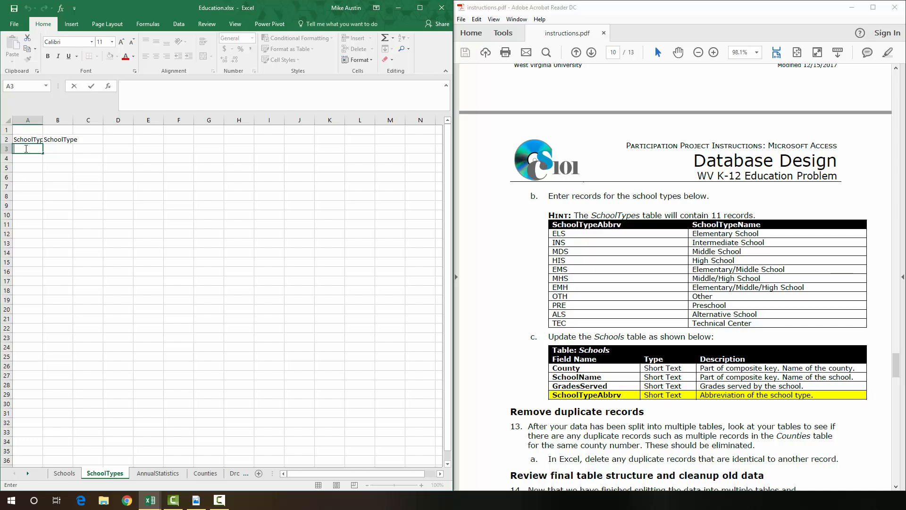
type("ELS")
left_click(65, 139)
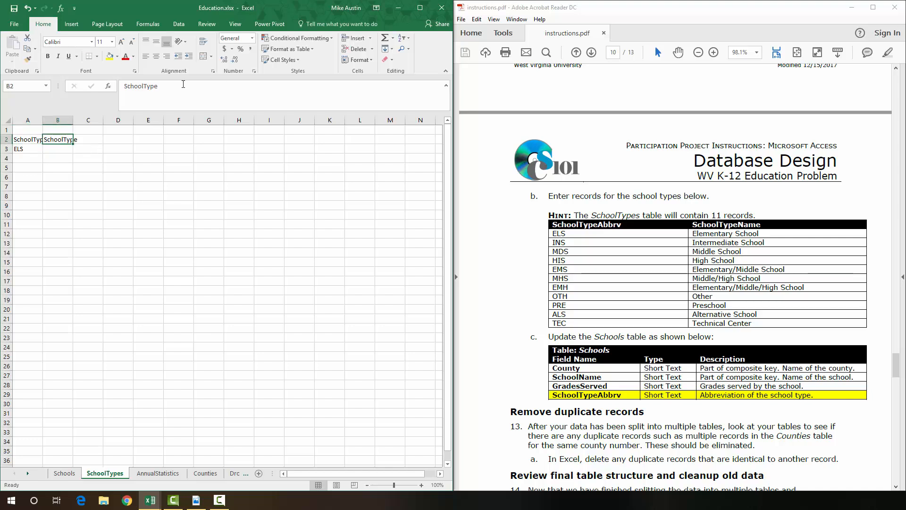
left_click(184, 85)
type("Name")
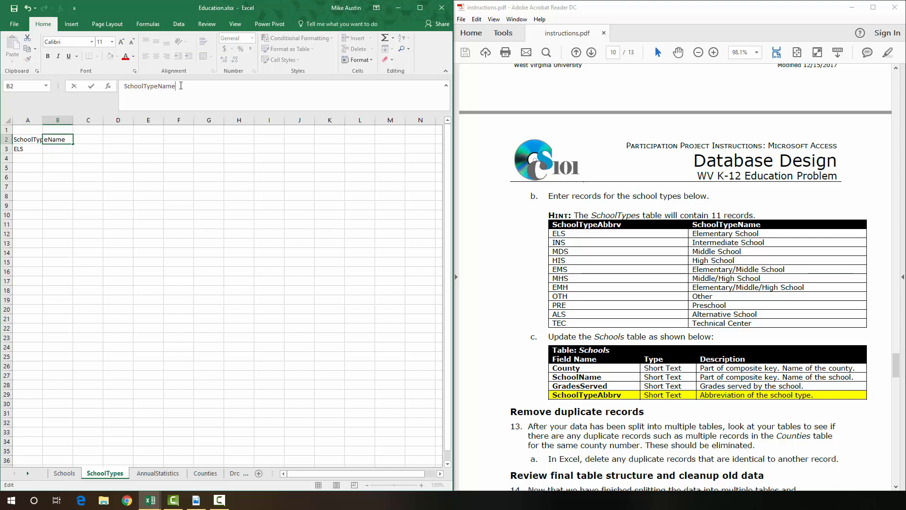
key("Return")
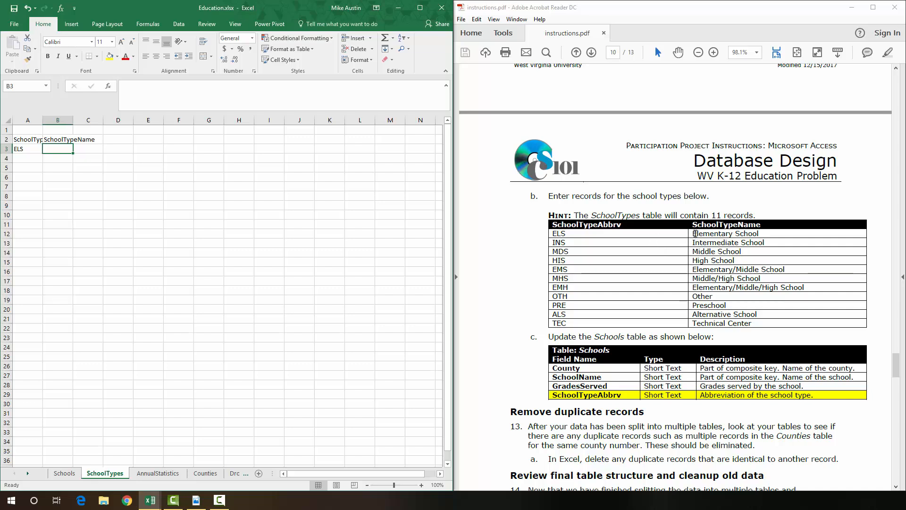
Copy the name Elementary School from the instructions PDF into B3 of the SchoolTypes sheet.
left_click_drag(694, 233, 759, 235)
right_click(751, 240)
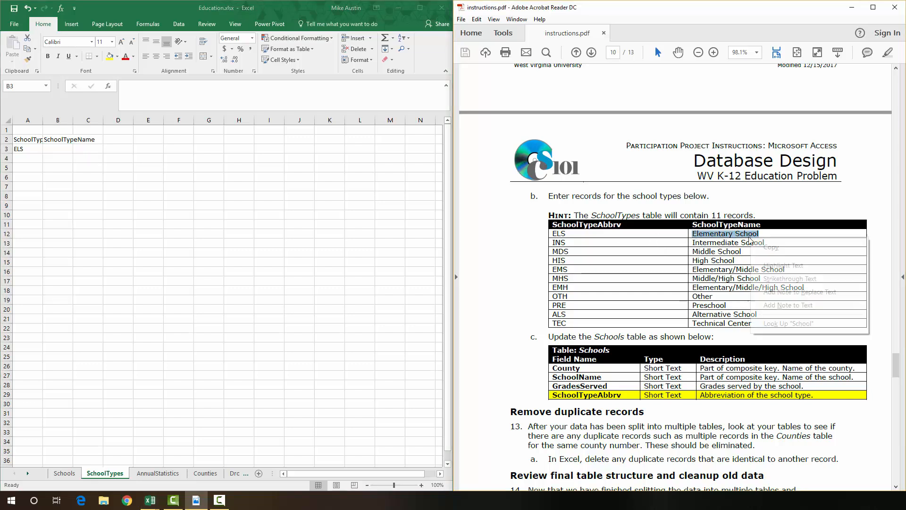
left_click(772, 247)
left_click(63, 150)
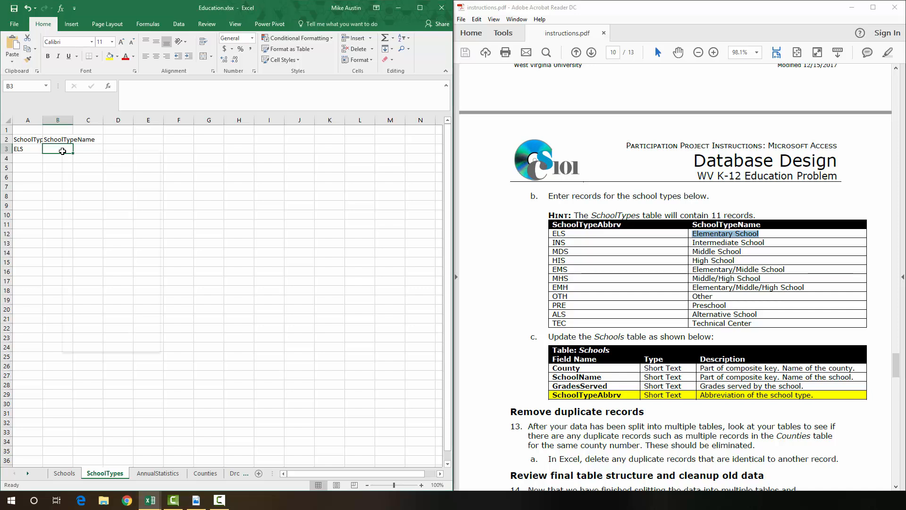
right_click(62, 151)
left_click(82, 190)
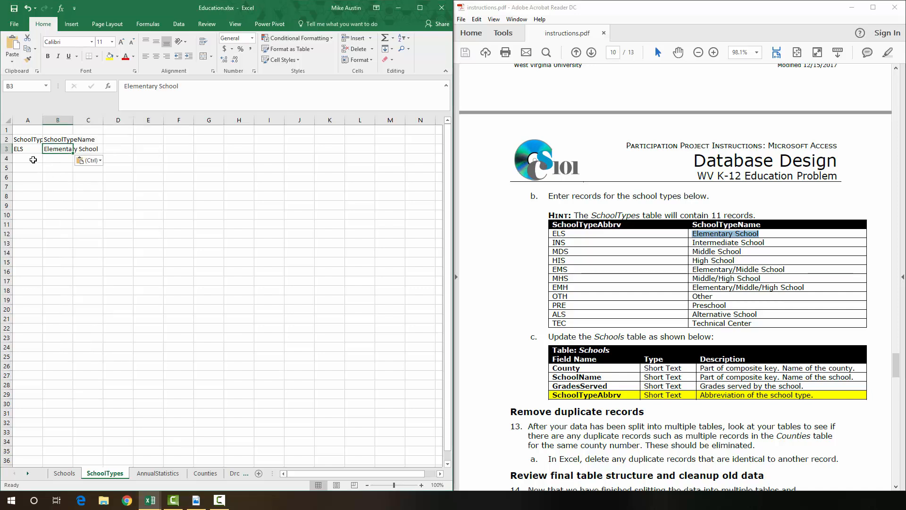
left_click(28, 158)
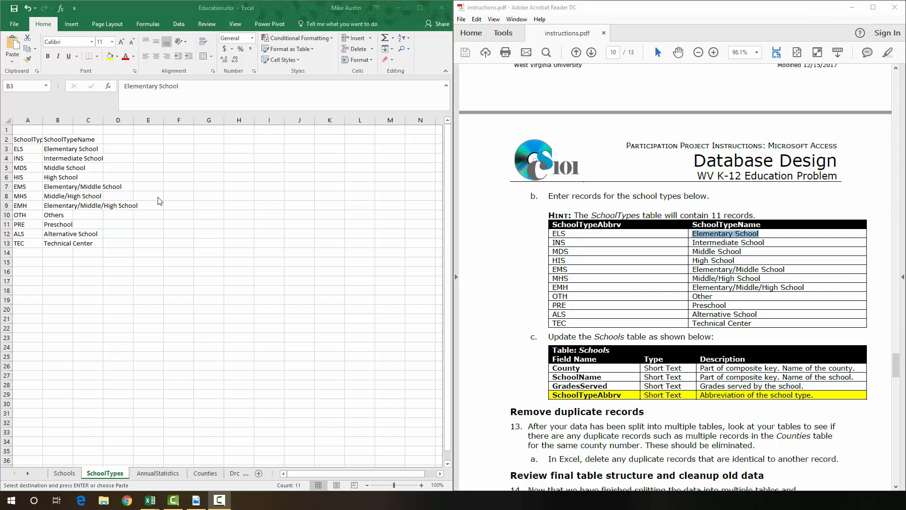
Format A2:B13 of the SchoolTypes sheet as a table with headers, using the red light style with a solid header row.
left_click(28, 142)
left_click(28, 139)
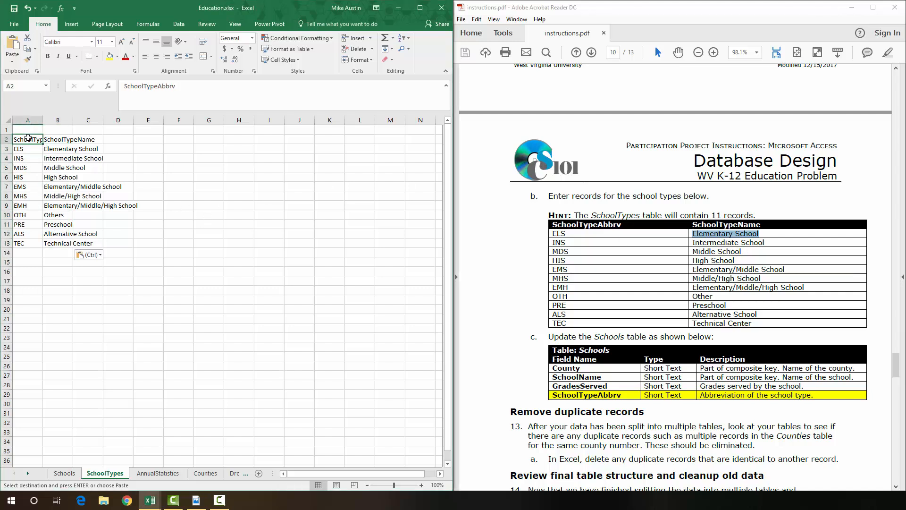
left_click_drag(28, 137, 52, 244)
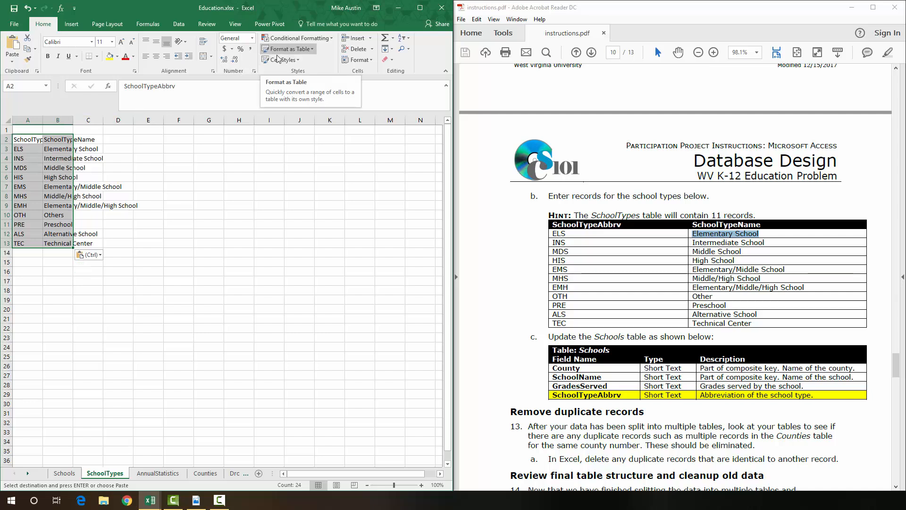
left_click(420, 8)
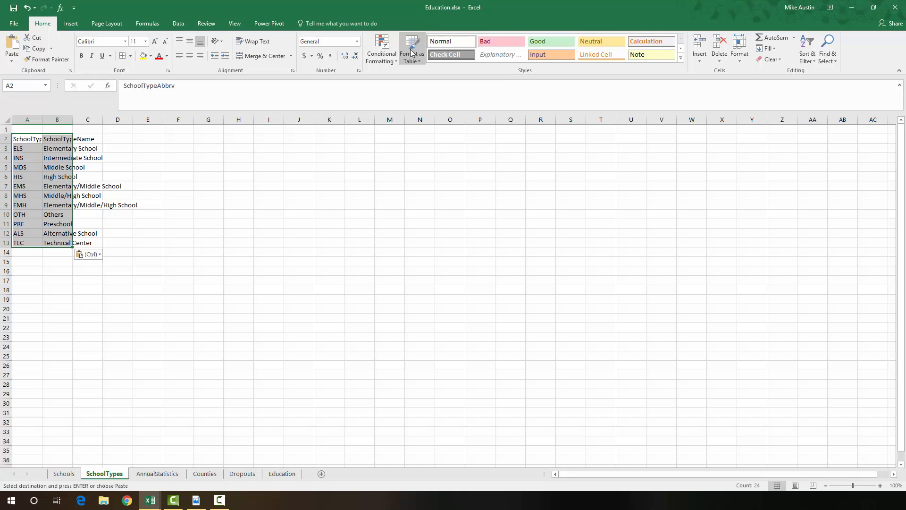
left_click(411, 53)
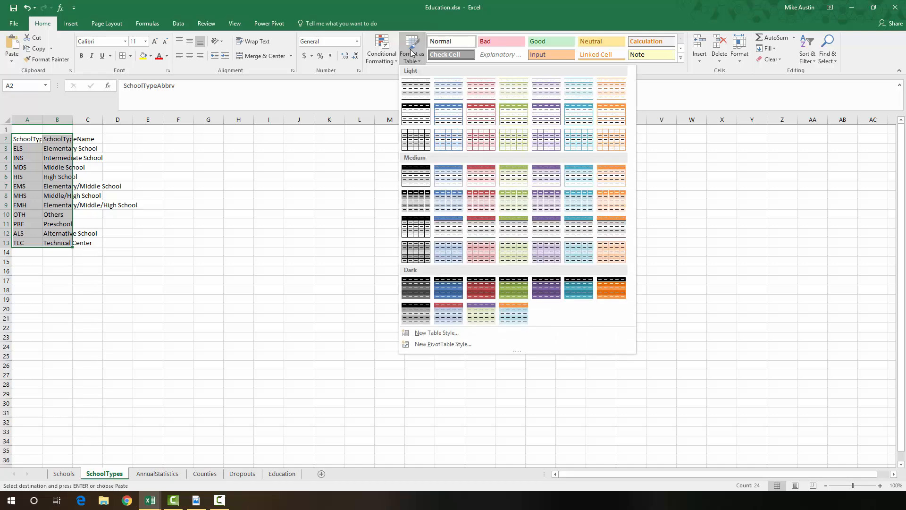
left_click(485, 117)
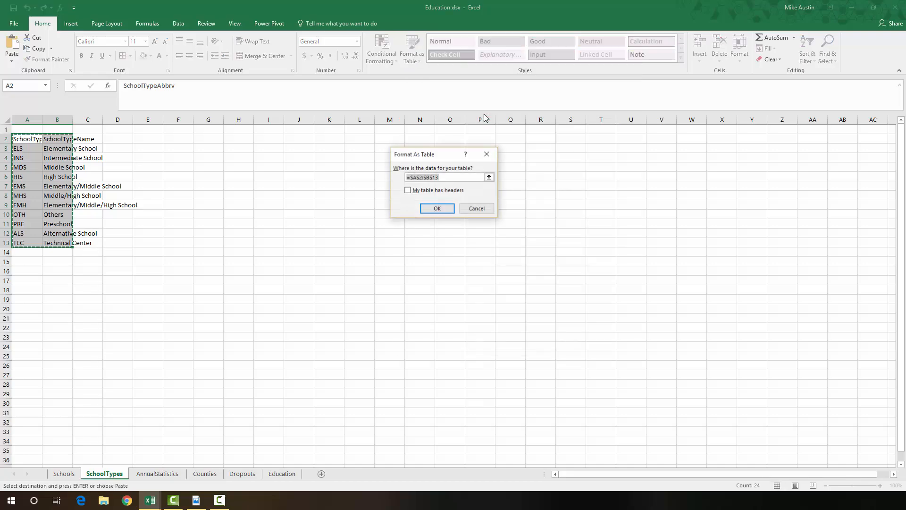
left_click(427, 190)
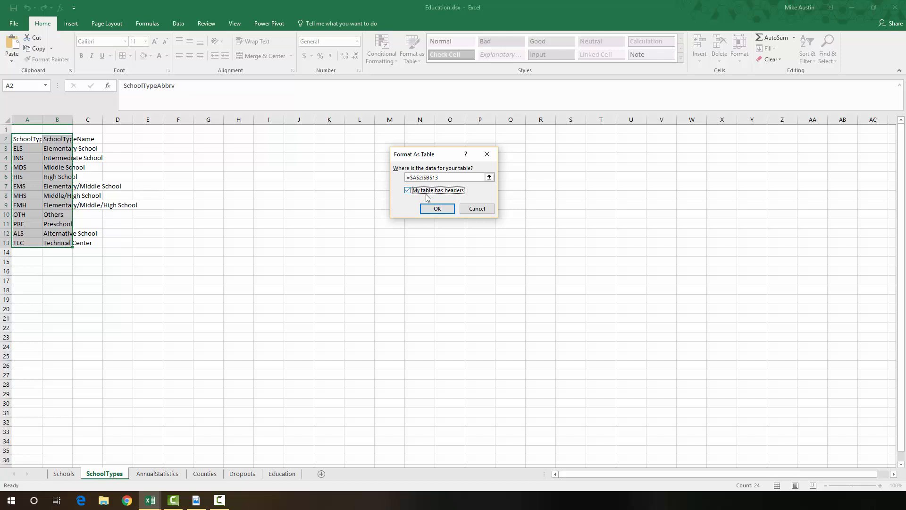
left_click(442, 211)
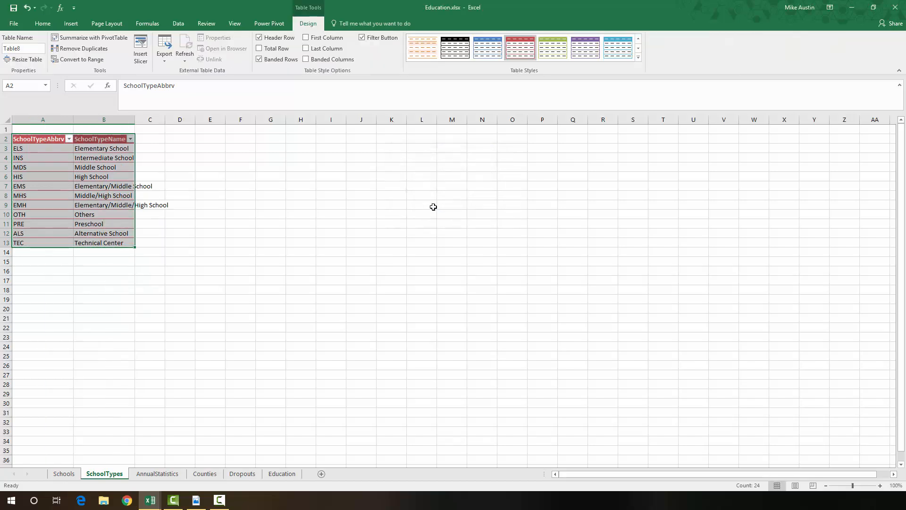
left_click(335, 194)
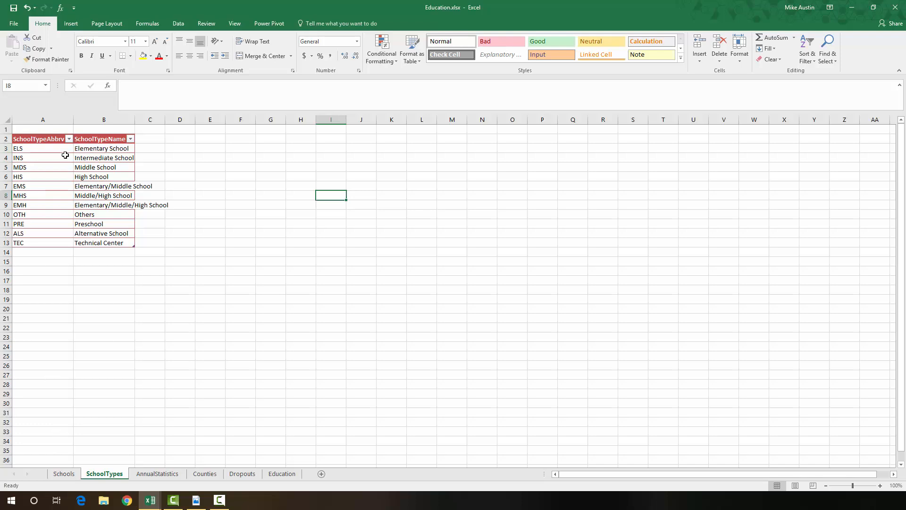
Remove duplicate records from the Schools table, comparing all columns from County through SchoolType.
left_click(63, 473)
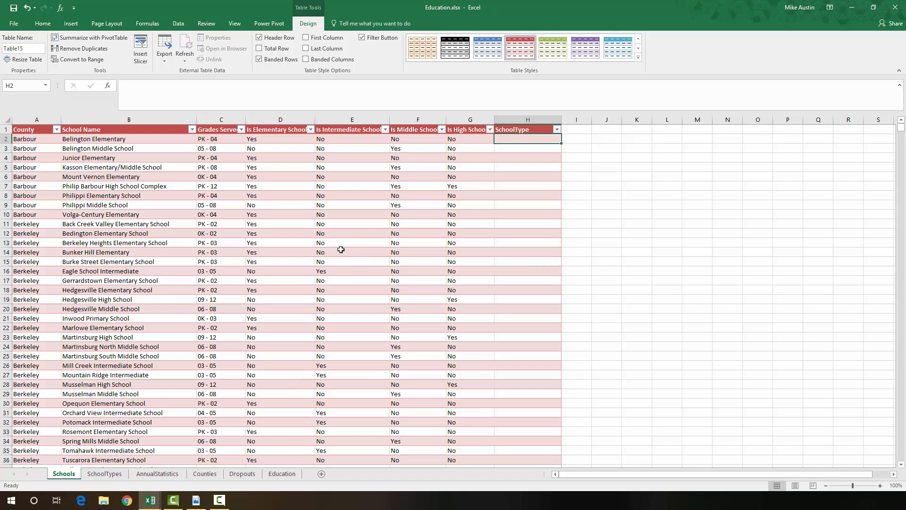
left_click(35, 131)
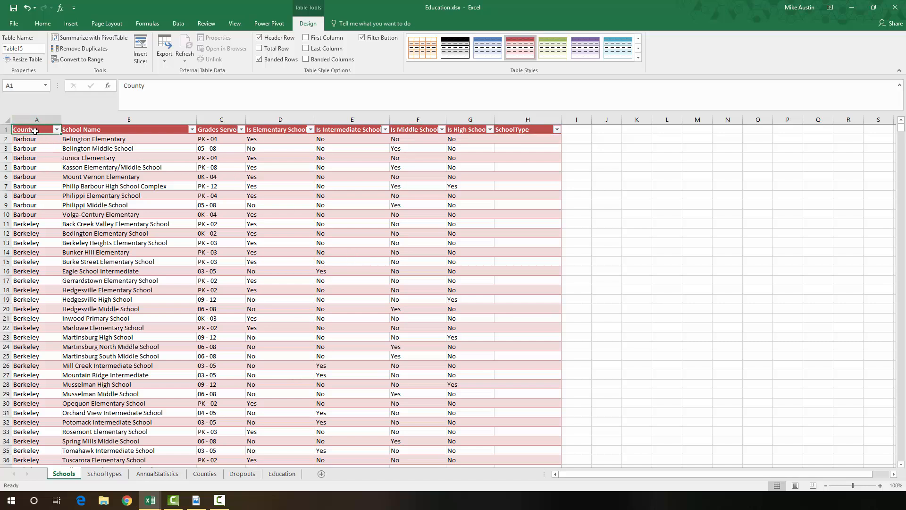
left_click(36, 124)
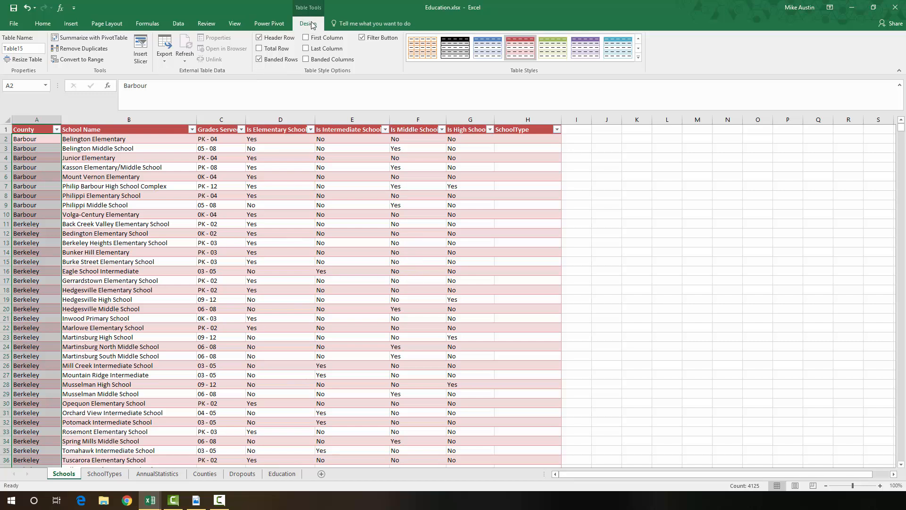
left_click(75, 49)
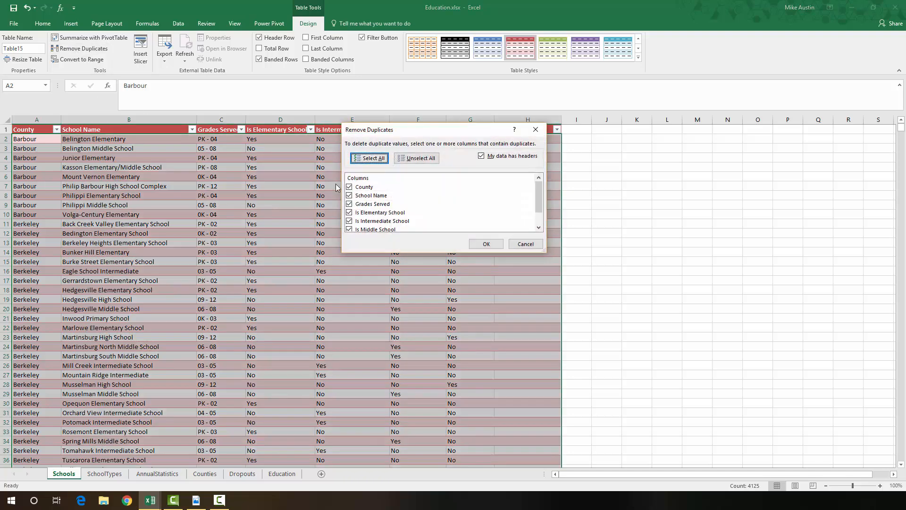
scroll(427, 219, "down", 1)
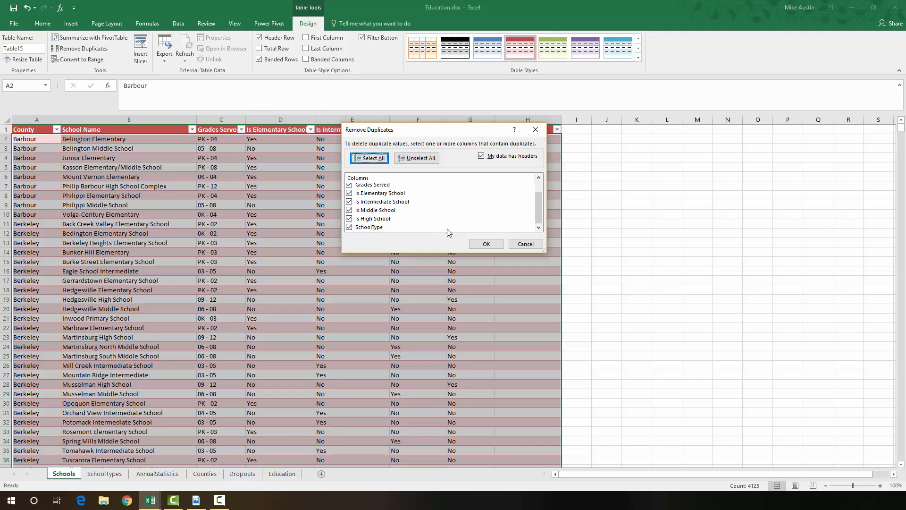
left_click(487, 244)
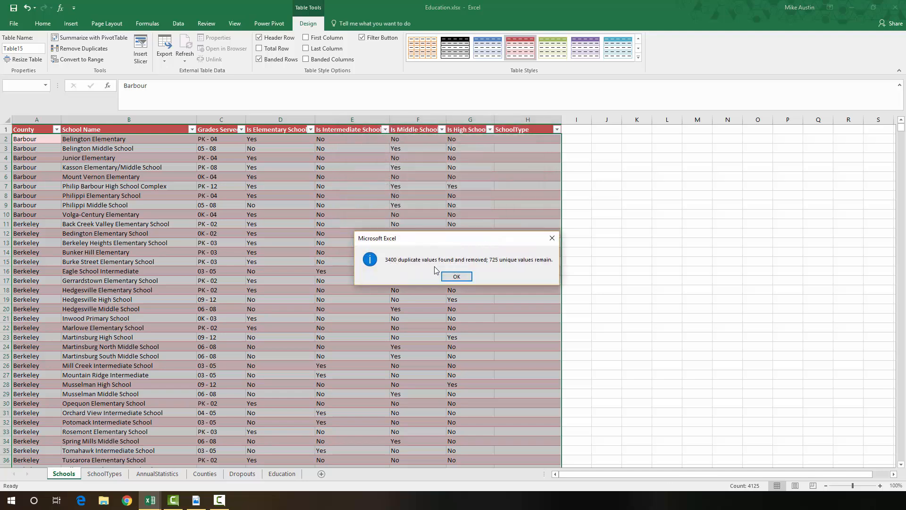
left_click(456, 276)
left_click(386, 282)
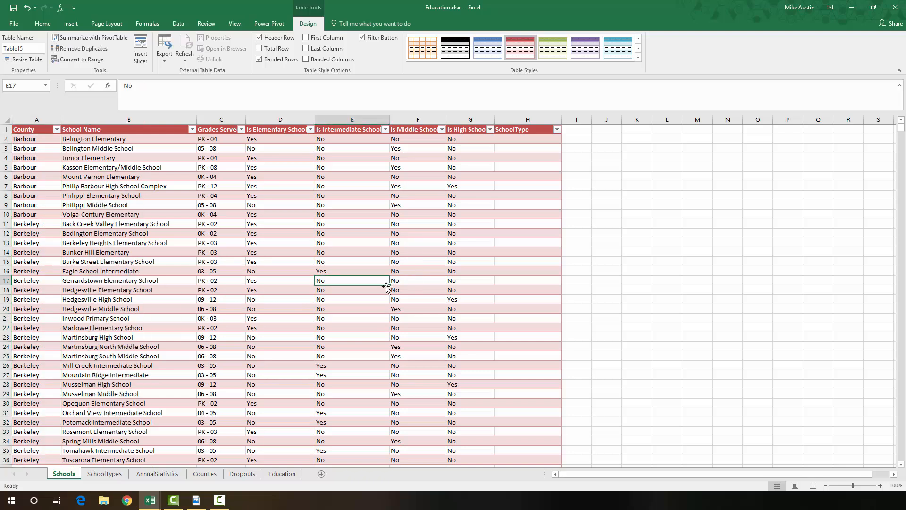
Review the school-level columns and SchoolType column in Schools against the abbreviations listed on the SchoolTypes sheet.
scroll(253, 310, "down", 2)
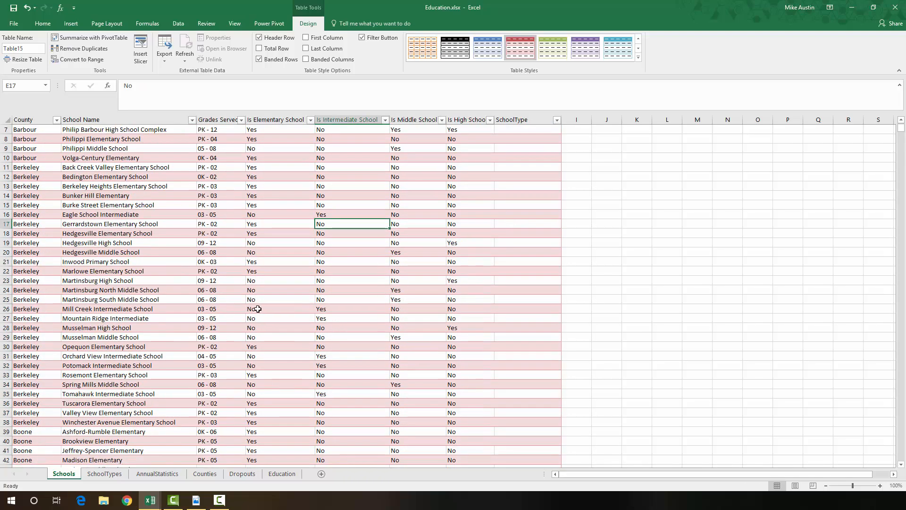
scroll(260, 308, "up", 2)
left_click(525, 139)
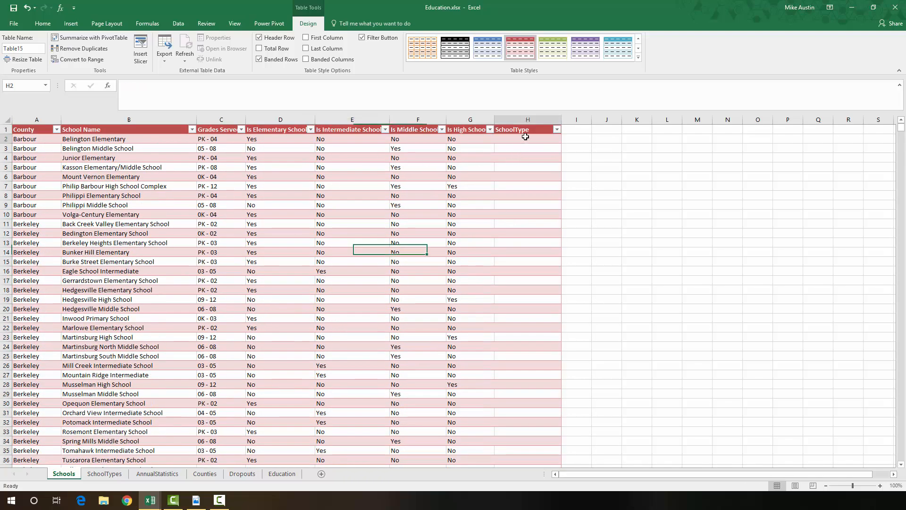
scroll(417, 288, "down", 2)
scroll(417, 287, "up", 2)
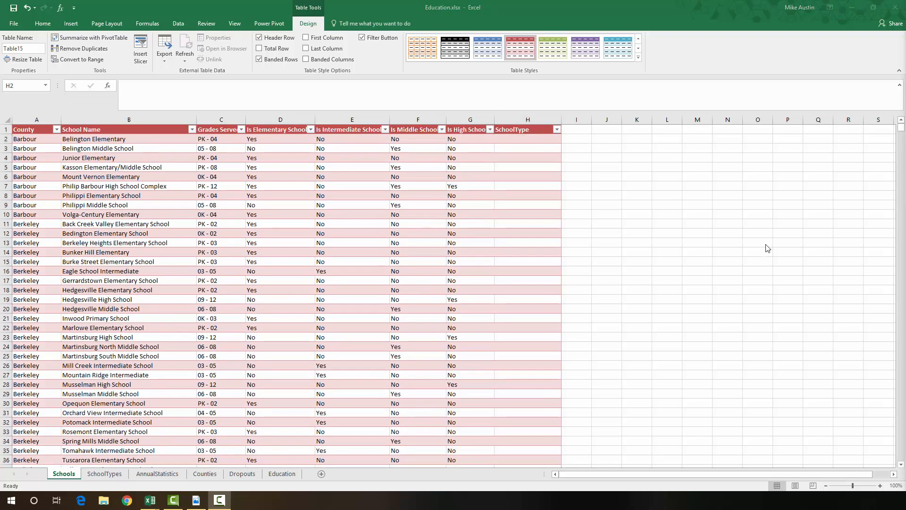
left_click(529, 140)
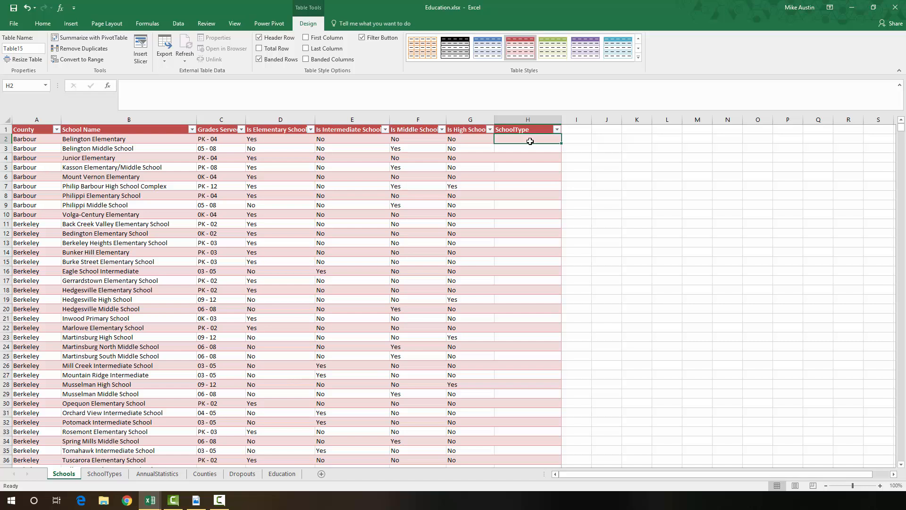
left_click(272, 139)
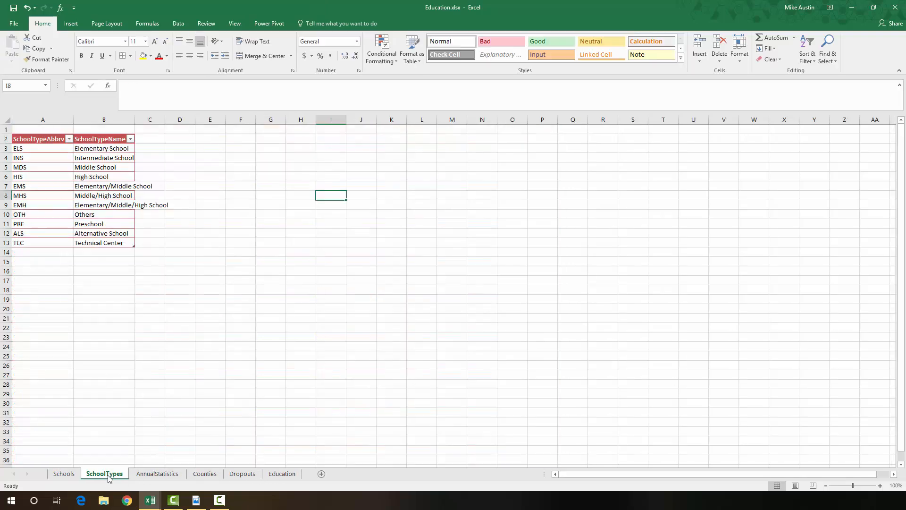
left_click(107, 475)
left_click(60, 475)
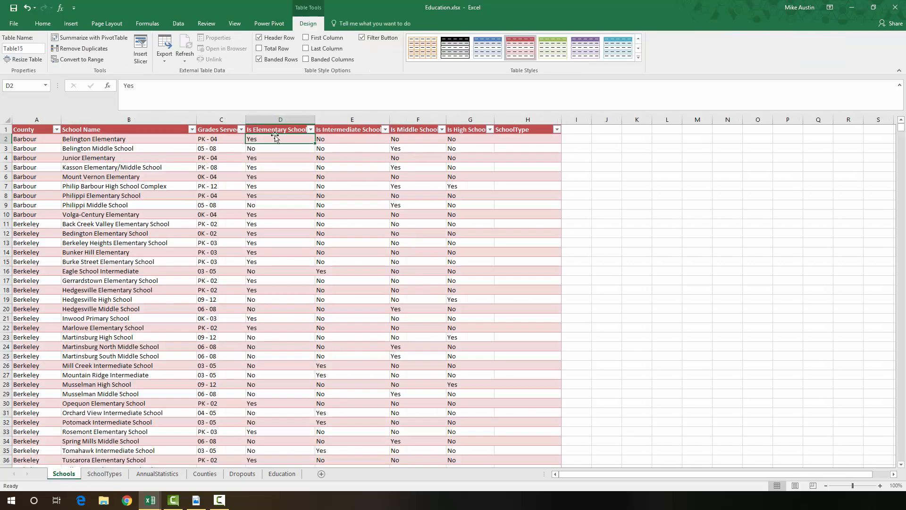
Filter the Is Elementary School column of the Schools table to show only Yes.
left_click(311, 130)
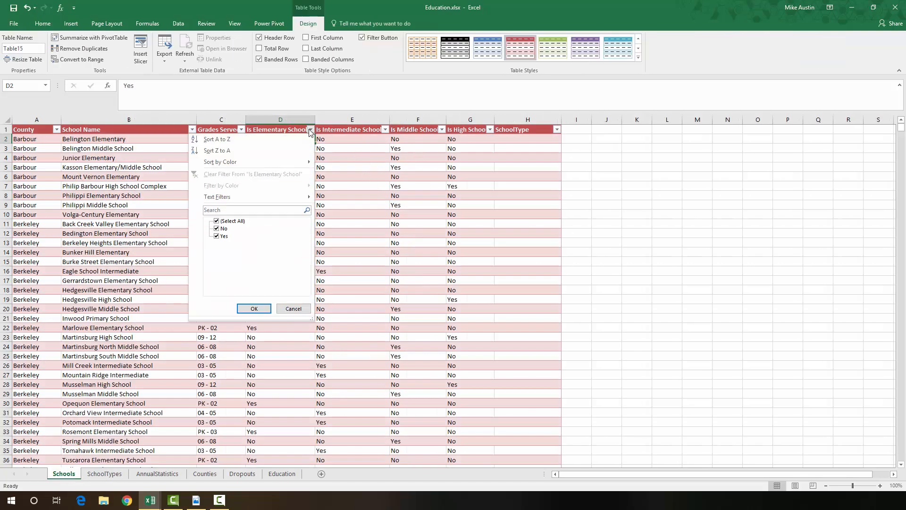
left_click(362, 183)
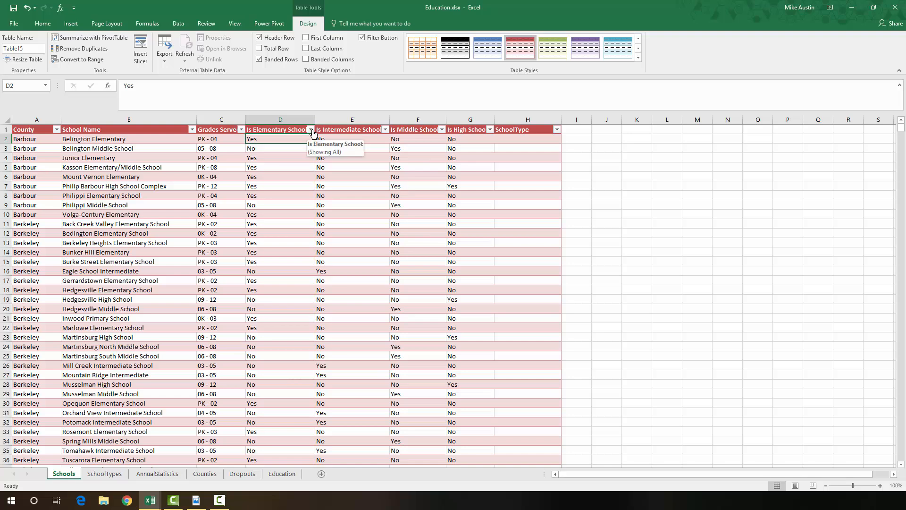
left_click(311, 129)
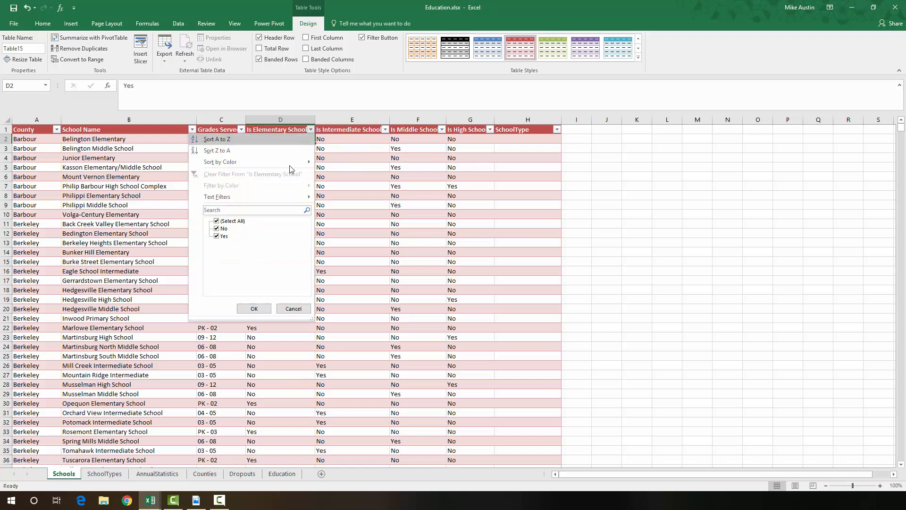
left_click(217, 229)
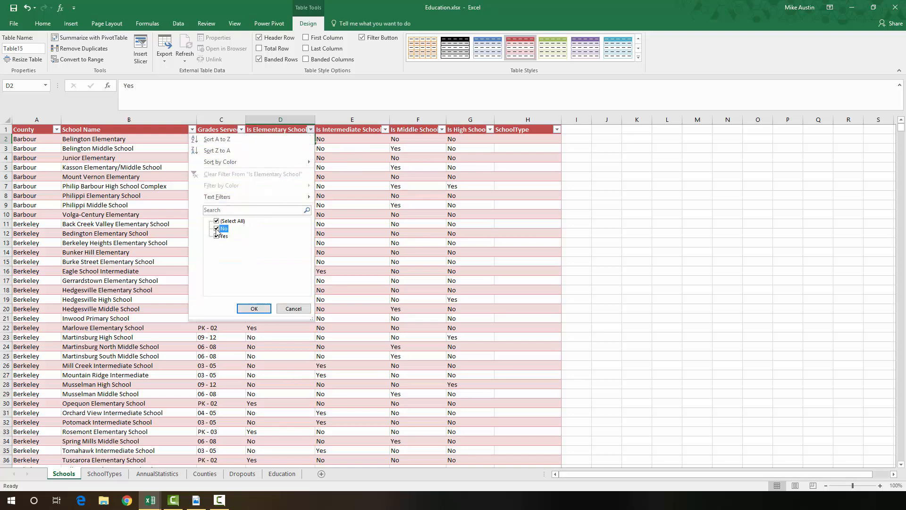
left_click(258, 310)
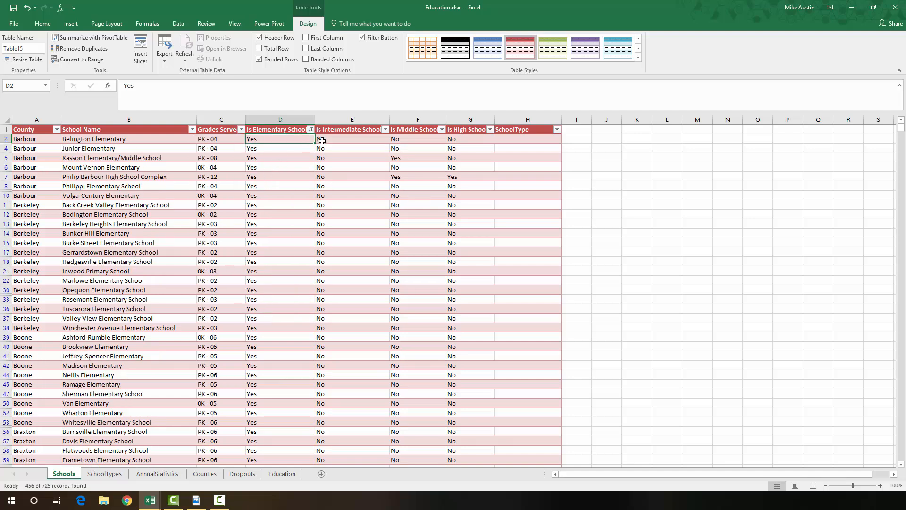
Filter the Is Middle School column to No and check that Is Intermediate School and Is High School offer only No.
left_click(385, 130)
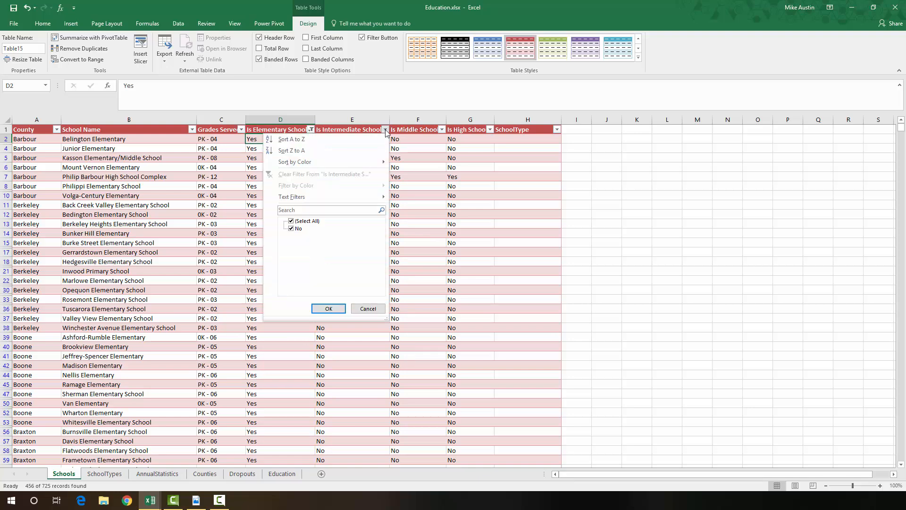
left_click(442, 130)
left_click(442, 131)
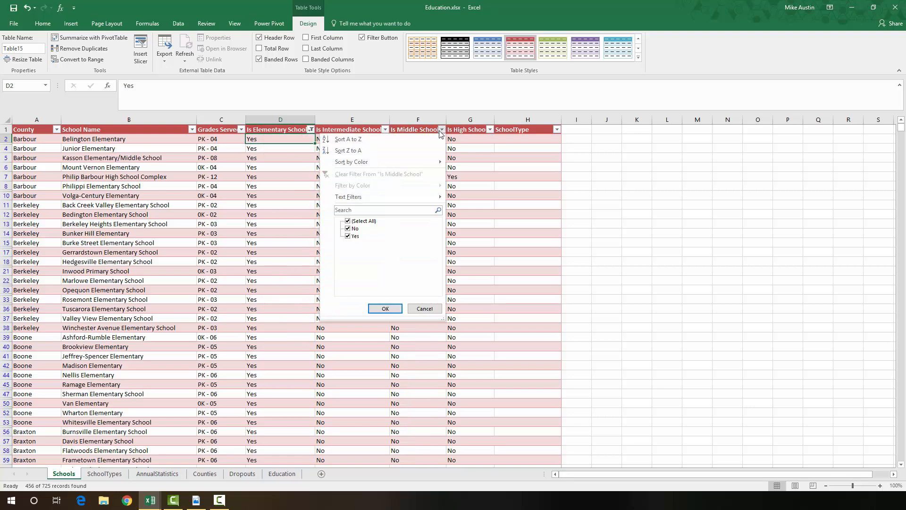
left_click(350, 237)
left_click(386, 308)
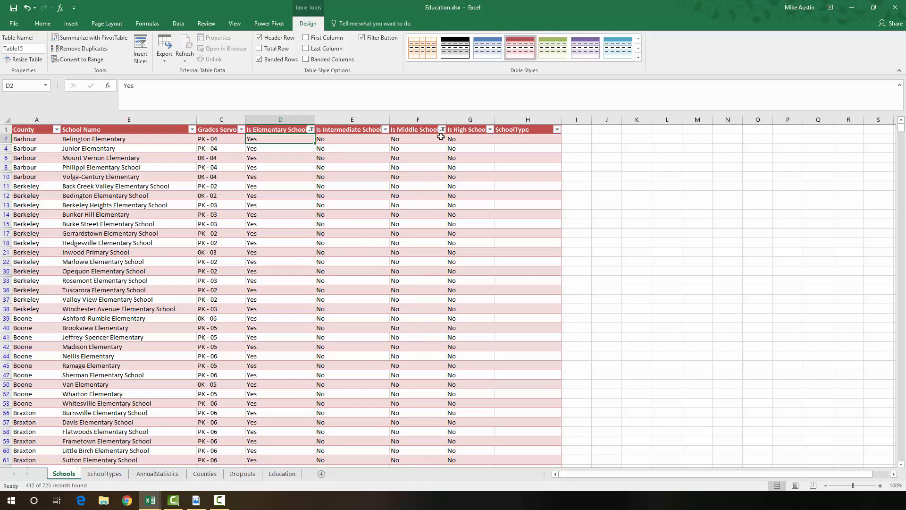
left_click(489, 129)
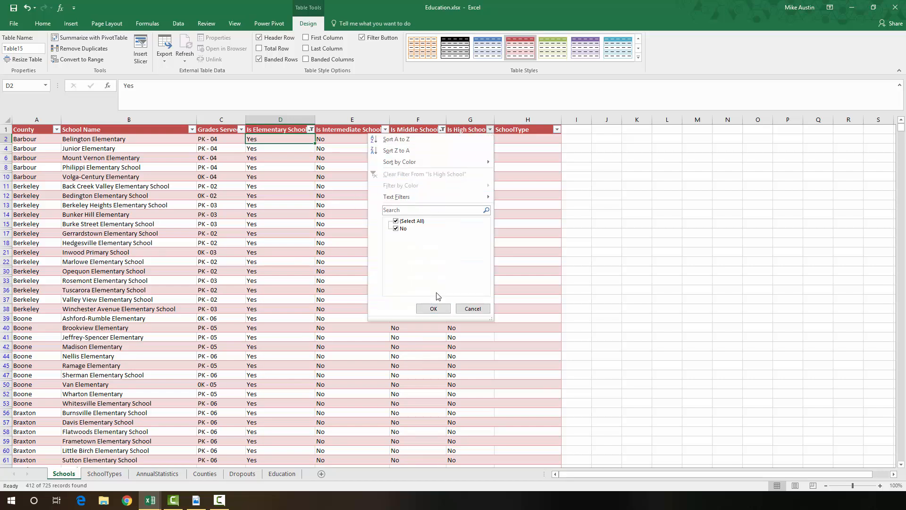
left_click(433, 308)
Look through the filtered elementary school records and enter ELS as the SchoolType of the first one.
left_click(521, 142)
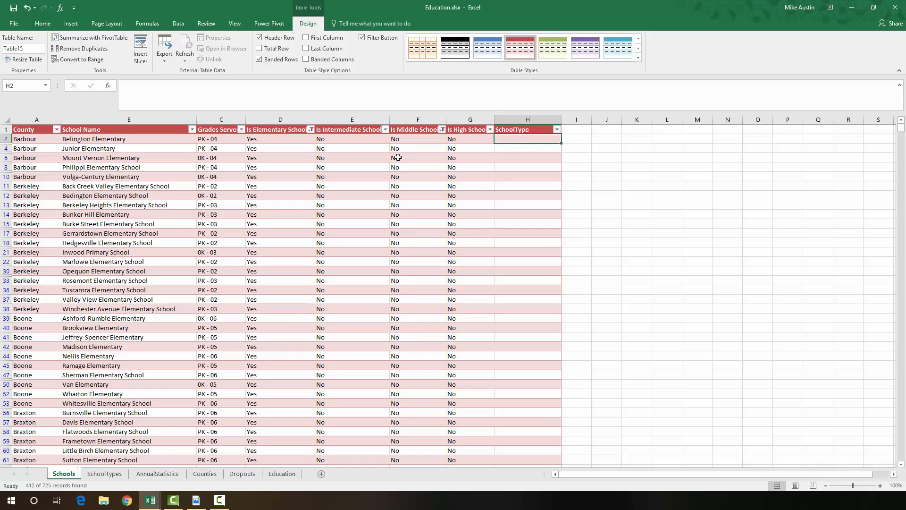
scroll(306, 218, "down", 8)
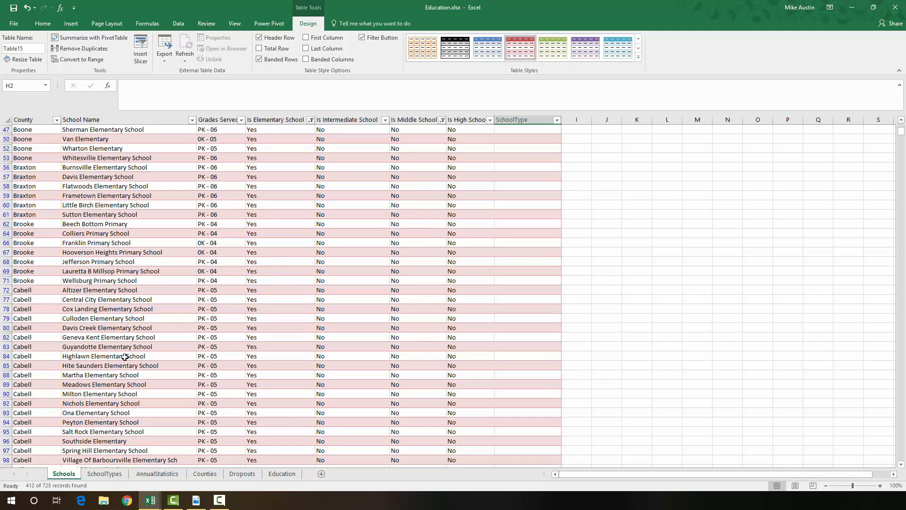
scroll(128, 331, "down", 4)
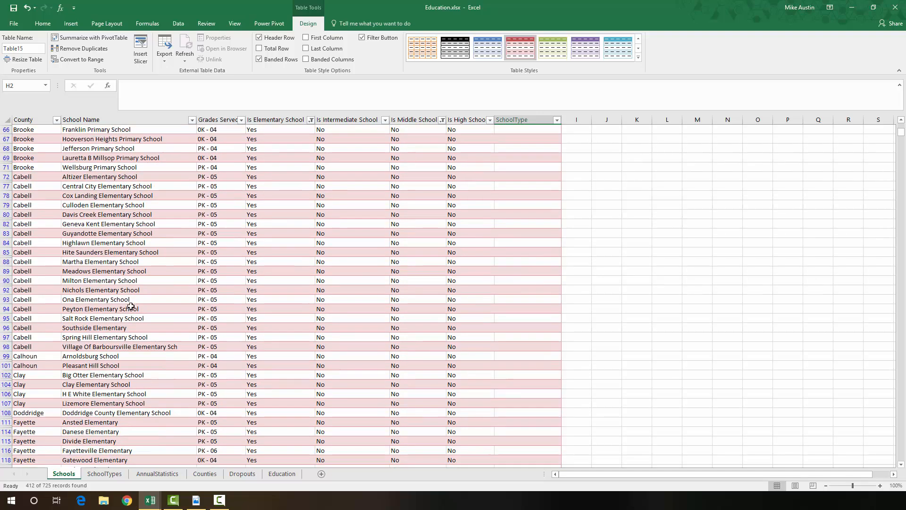
scroll(131, 306, "down", 15)
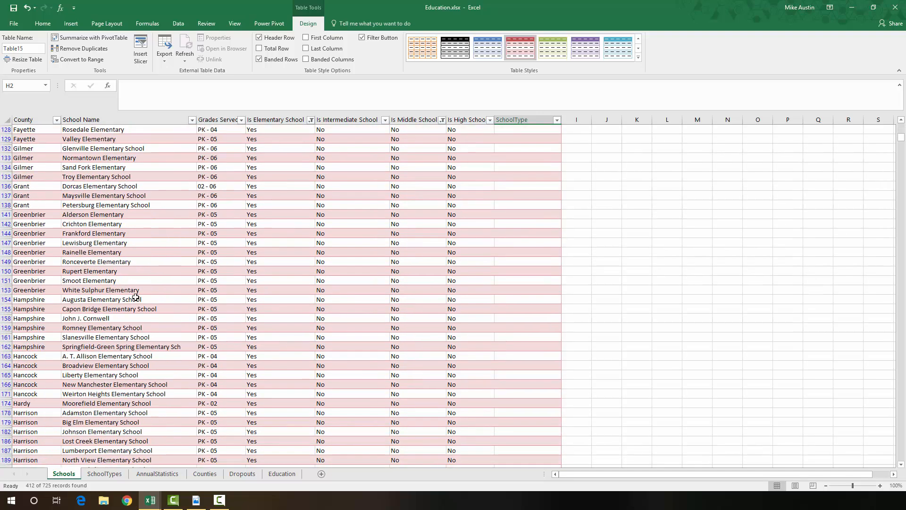
scroll(135, 298, "down", 6)
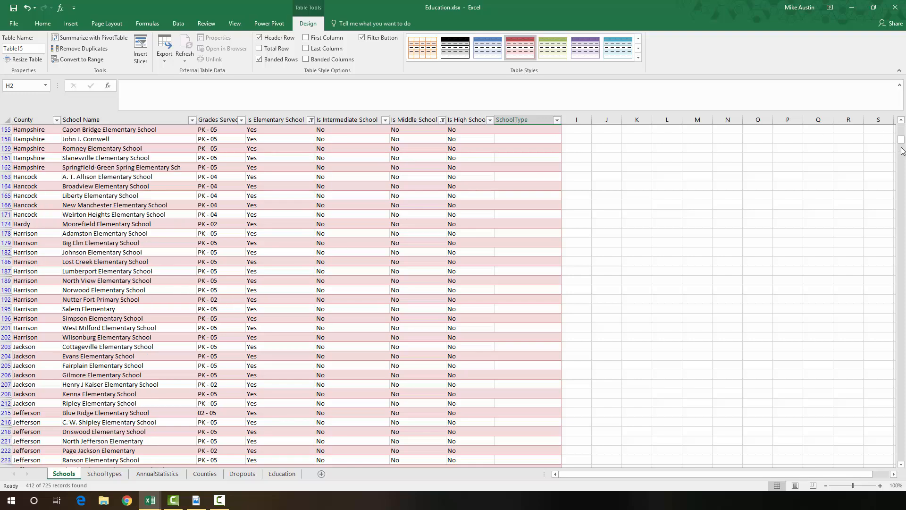
mouse_move(902, 140)
left_mouse_down()
mouse_move(900, 189)
mouse_move(901, 137)
left_mouse_up()
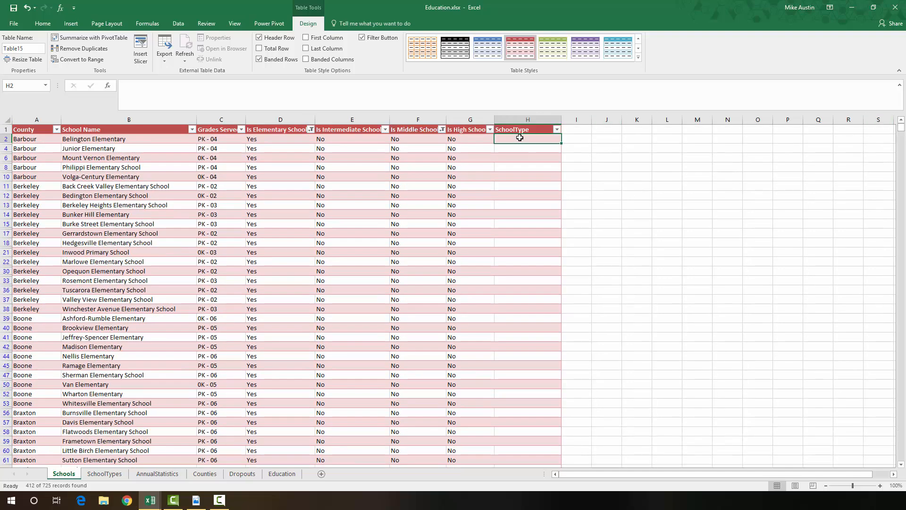
type("ELS")
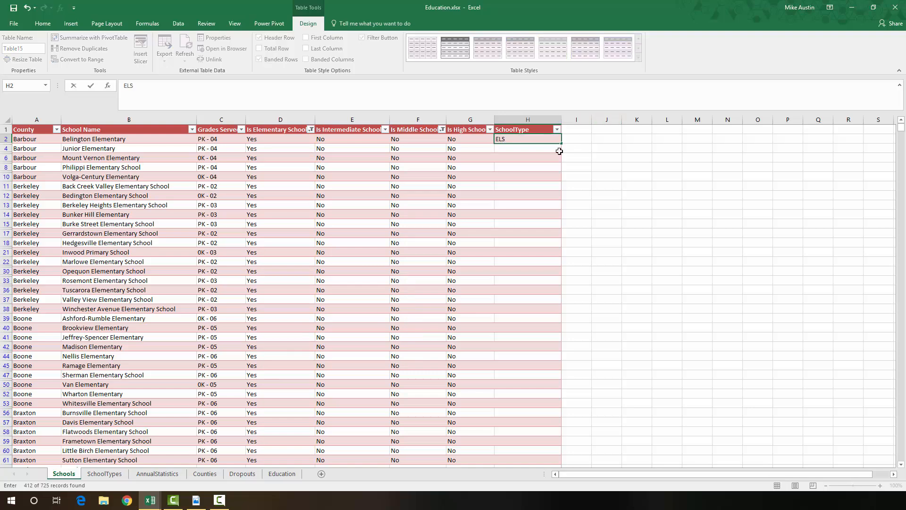
key("Return")
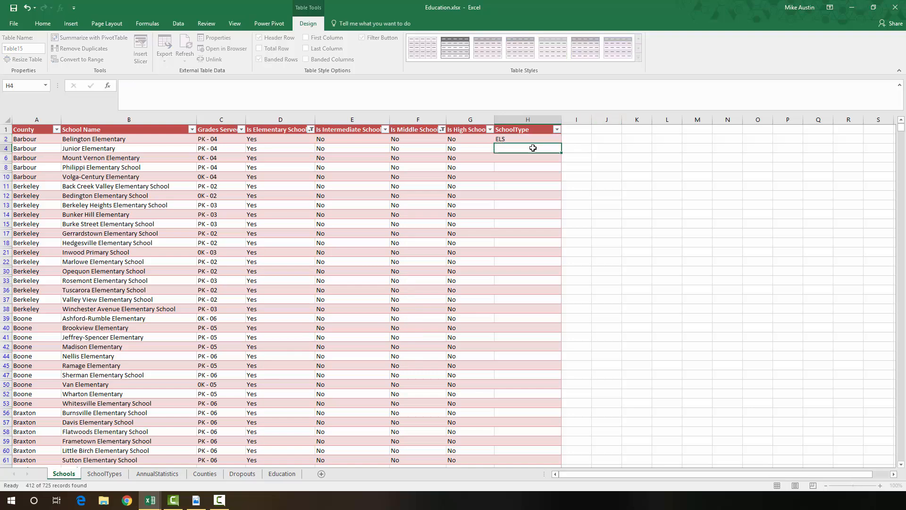
Fill ELS down the SchoolType column for all the filtered elementary schools in the Schools table.
left_click(560, 140)
left_click_drag(560, 143, 585, 444)
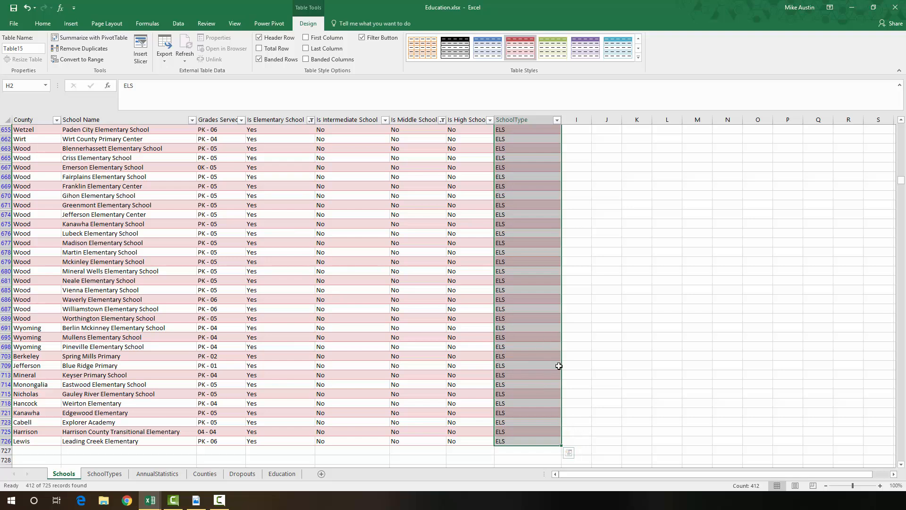
scroll(563, 366, "up", 4)
scroll(844, 331, "up", 2)
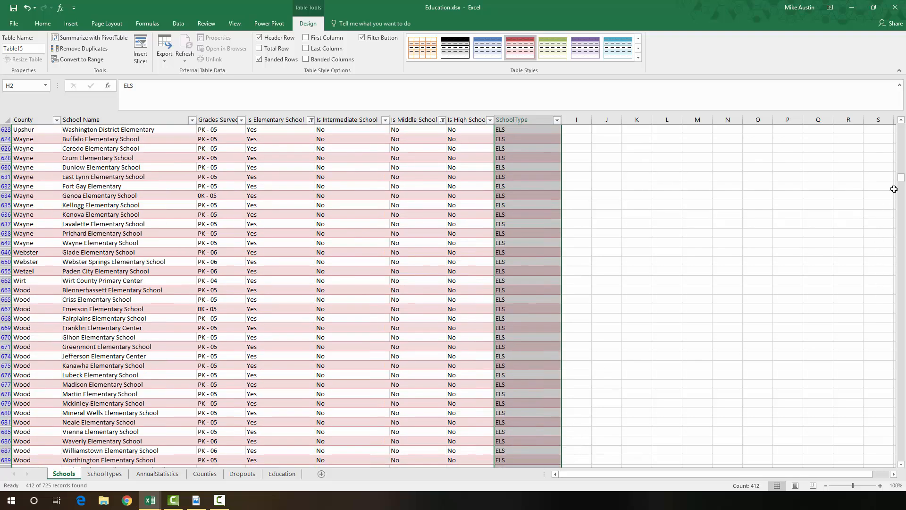
left_click_drag(901, 178, 901, 128)
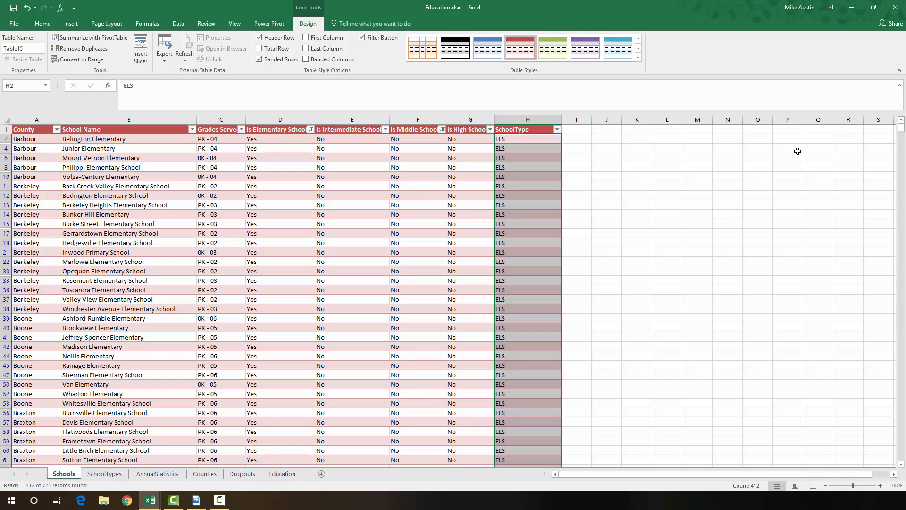
left_click(697, 167)
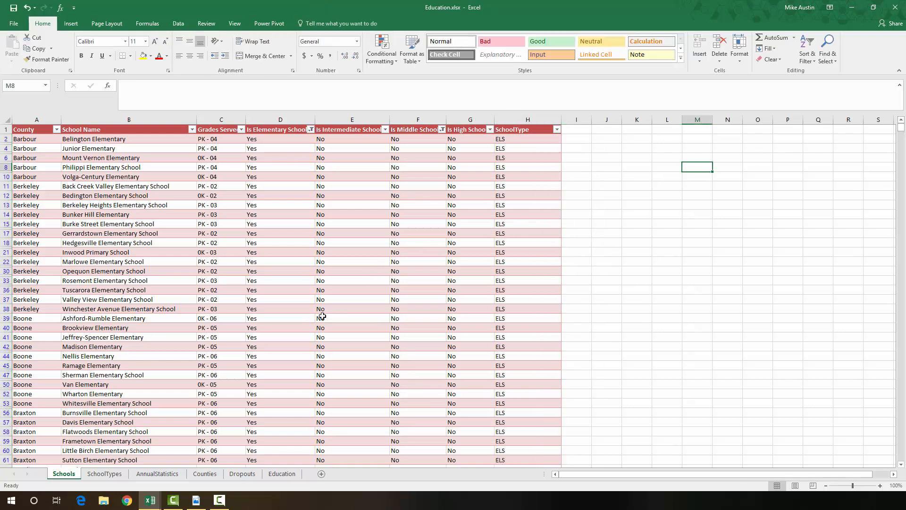
Consult the SchoolTypes abbreviations and filter the Is Elementary School column of Schools to show only No.
left_click(104, 473)
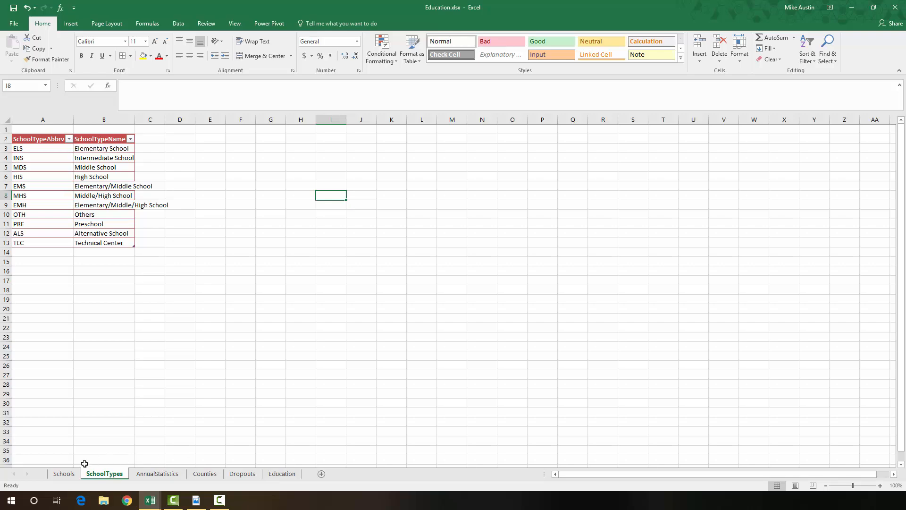
left_click(69, 475)
left_click(514, 159)
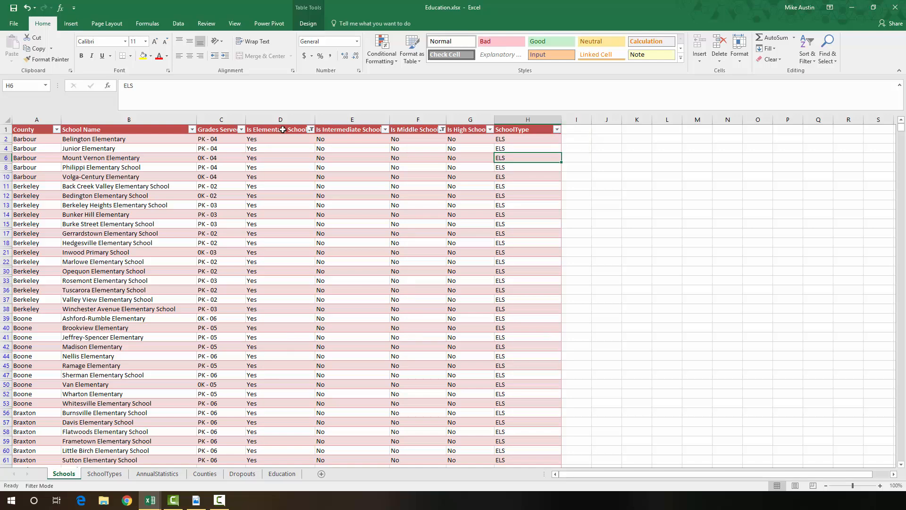
left_click(310, 129)
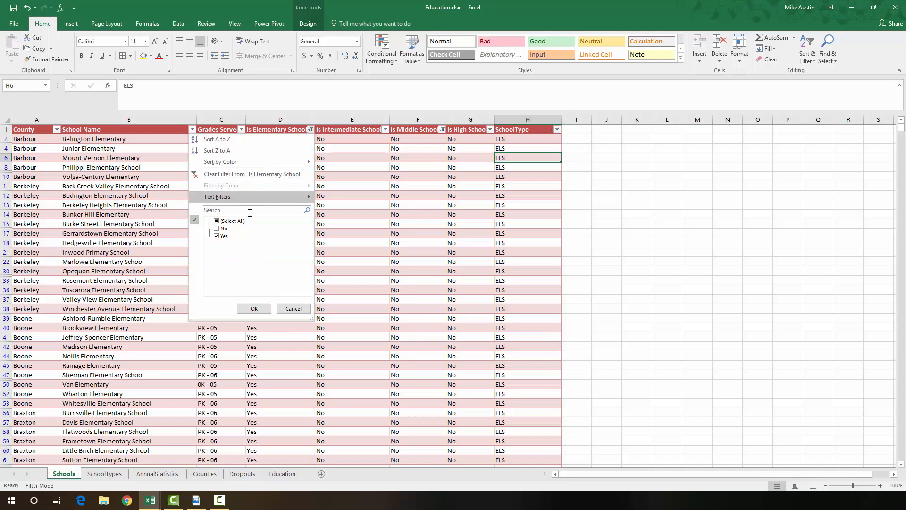
left_click(220, 229)
left_click(217, 237)
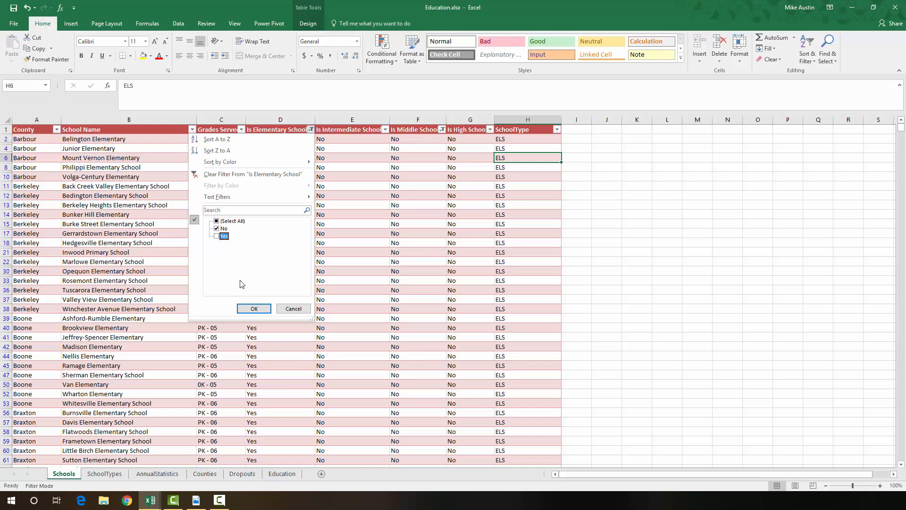
left_click(265, 309)
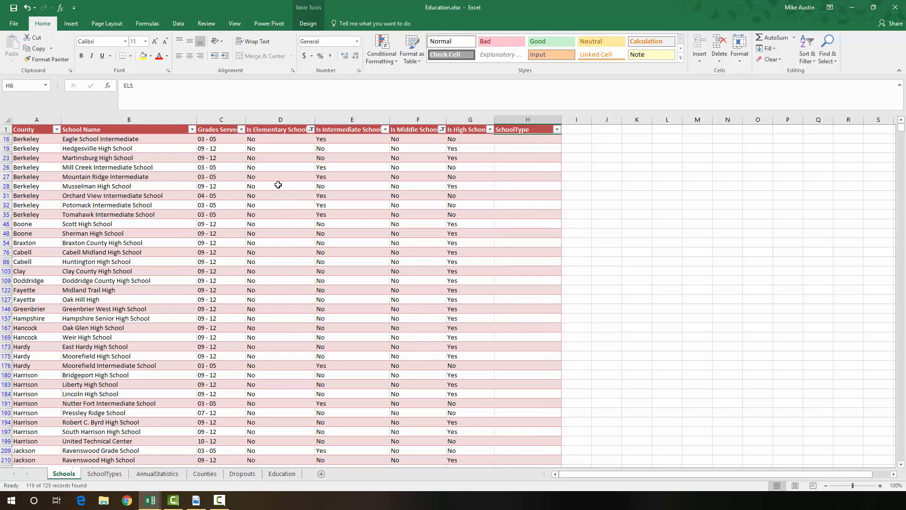
Filter the Is Intermediate School column to Yes and check the values offered by the Is High School filter.
left_click(386, 129)
left_click(290, 230)
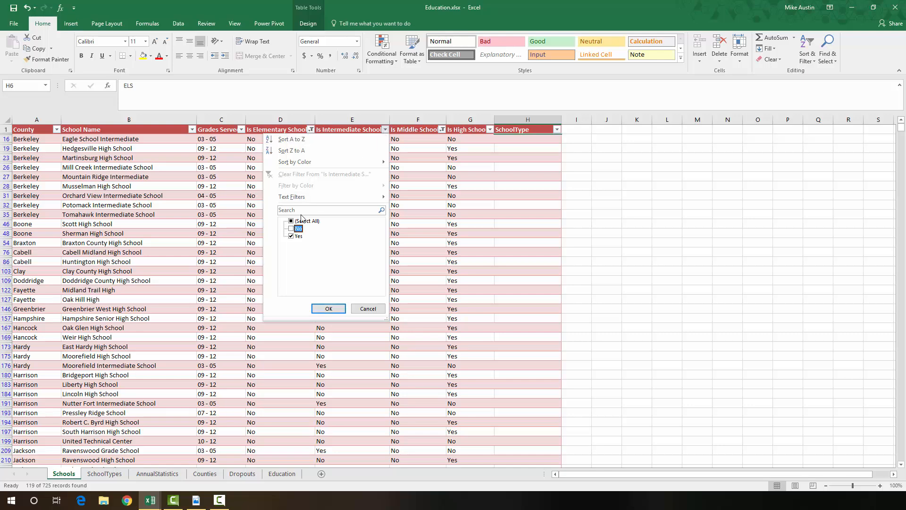
left_click(329, 309)
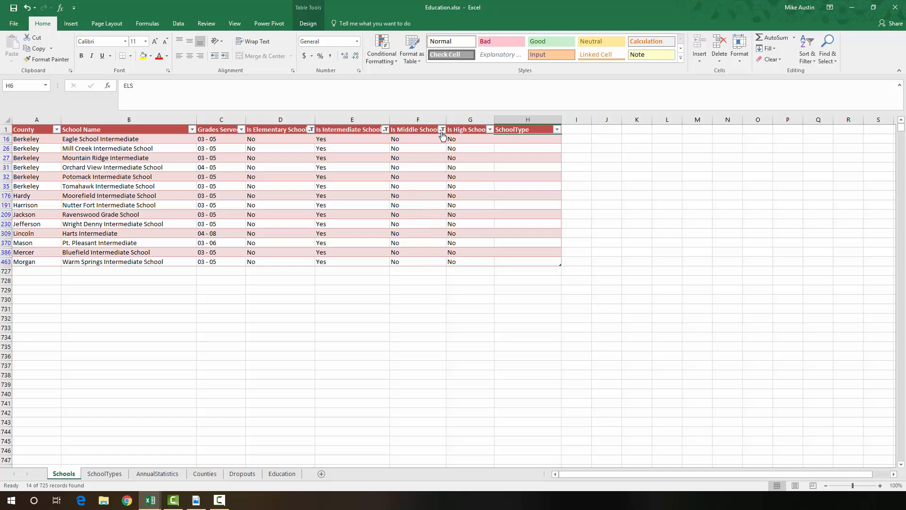
left_click(490, 130)
key("Escape")
Enter INS as the SchoolType of the first filtered intermediate school and fill it down to the last one.
left_click(519, 140)
type("INS")
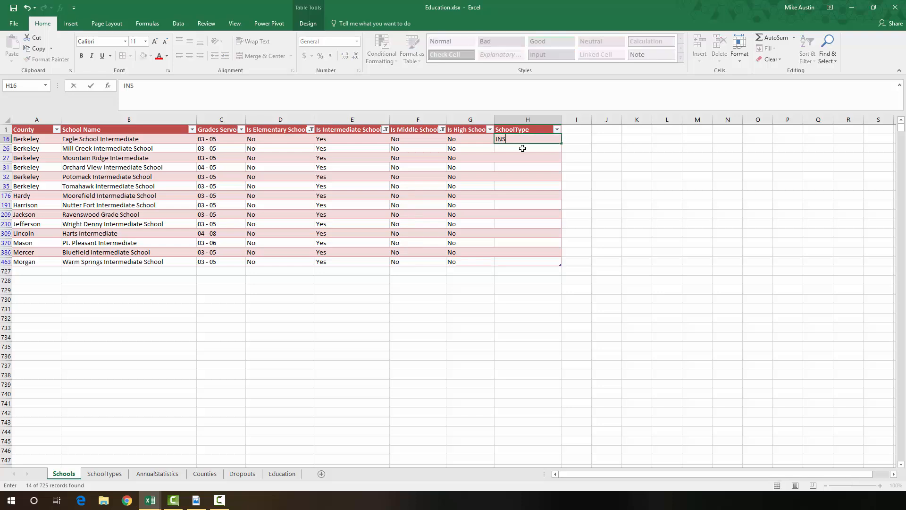
left_click(536, 140)
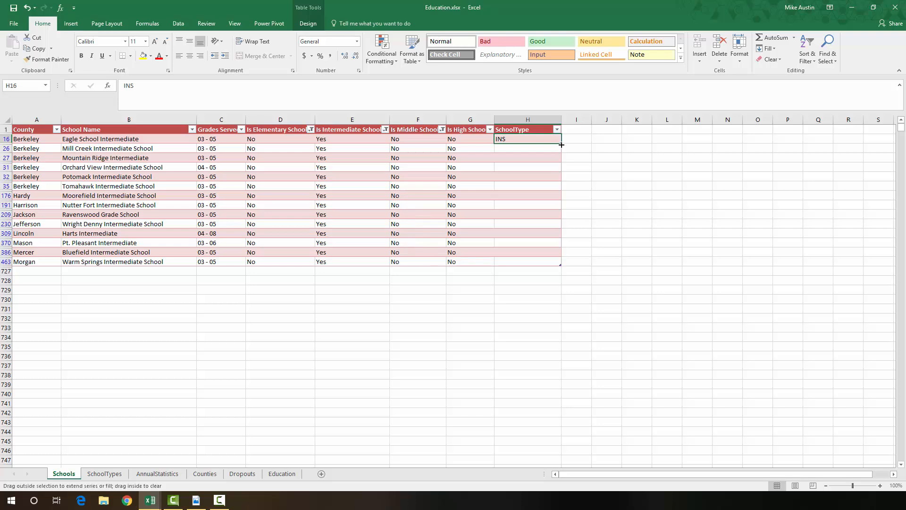
left_click_drag(563, 142, 563, 264)
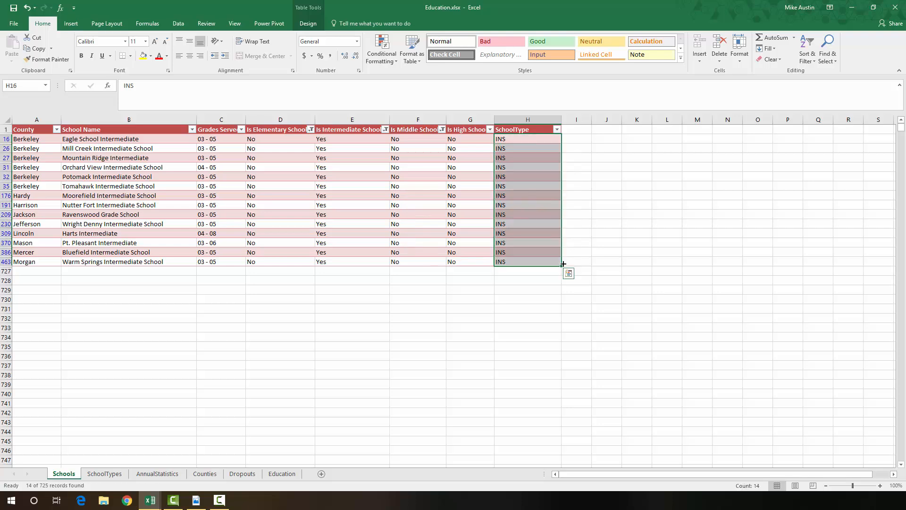
Check the next abbreviation on the SchoolTypes sheet and filter the Is Intermediate School column of Schools to No.
left_click(111, 474)
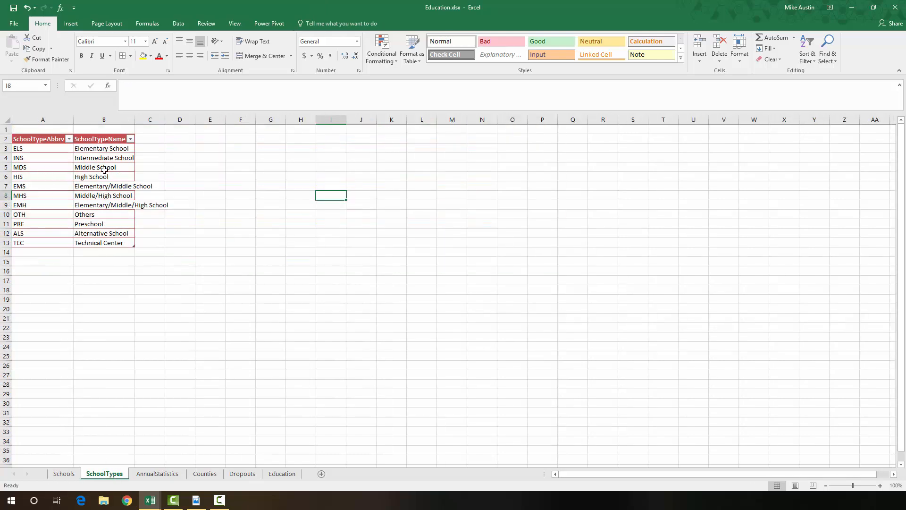
left_click(63, 473)
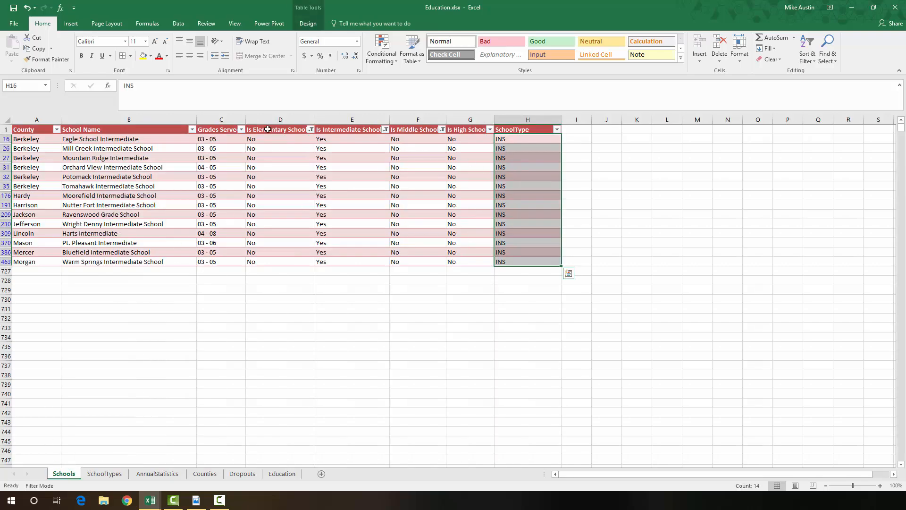
left_click(385, 129)
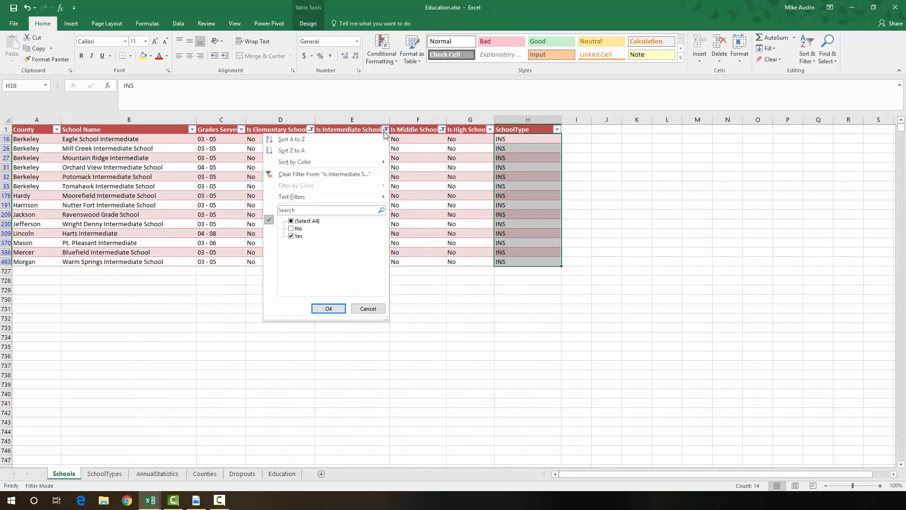
left_click(291, 229)
left_click(291, 236)
left_click(327, 309)
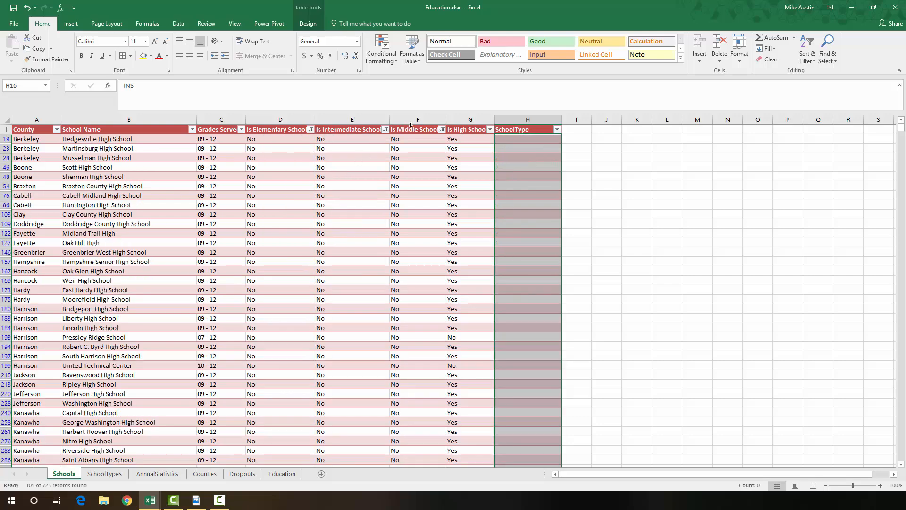
Filter the Is Middle School column to Yes and the Is High School column to No.
left_click(442, 129)
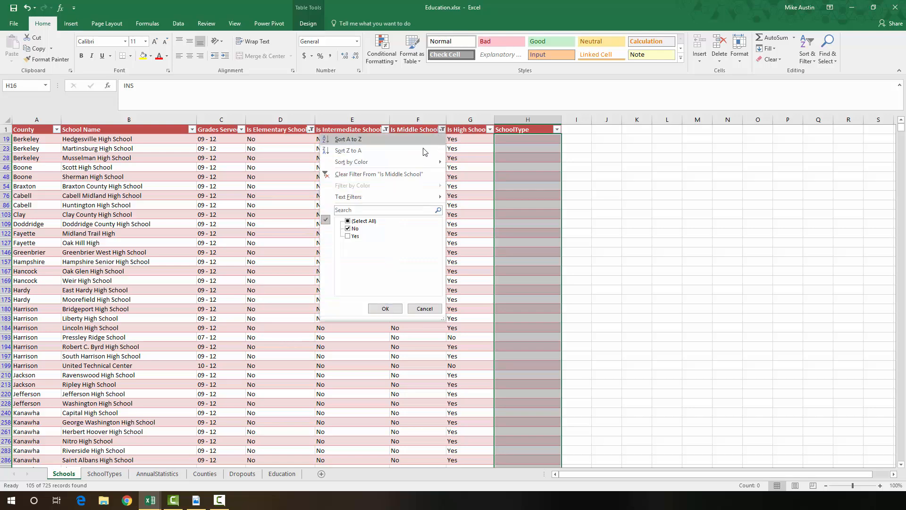
left_click(348, 236)
left_click(348, 229)
left_click(381, 306)
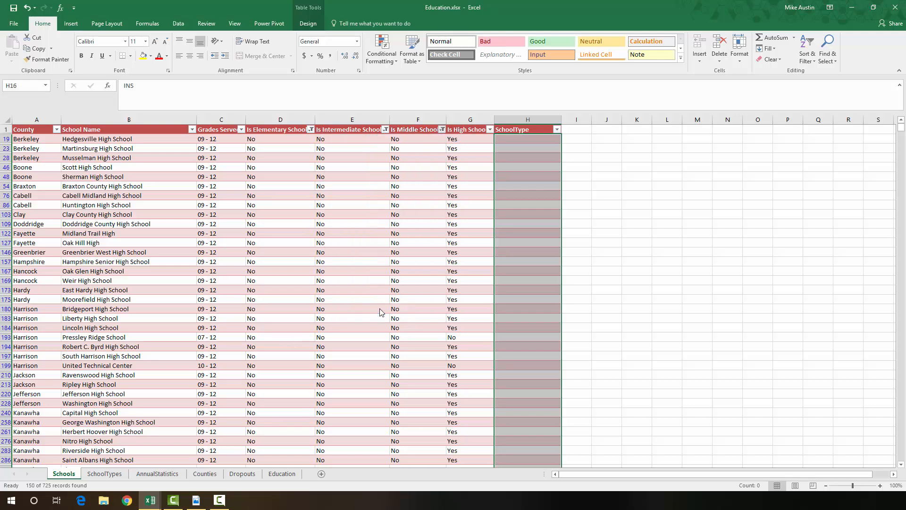
left_click(490, 130)
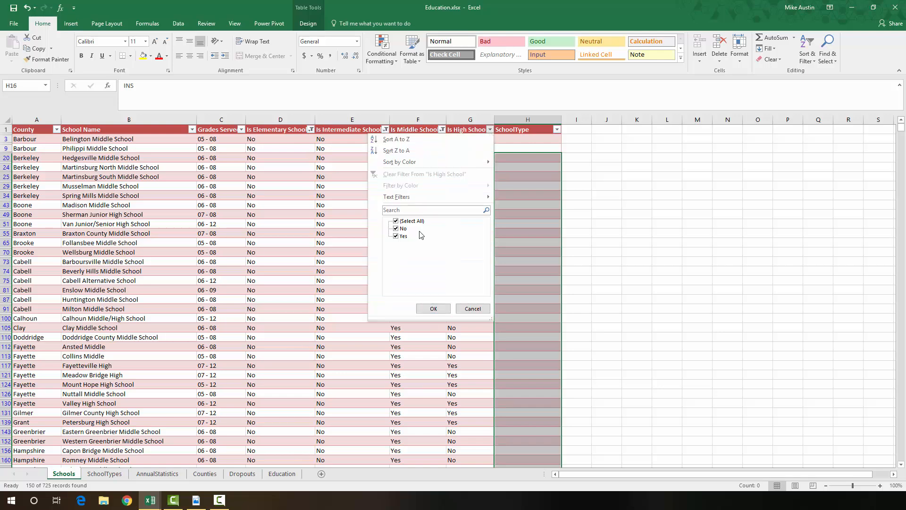
left_click(396, 236)
left_click(433, 308)
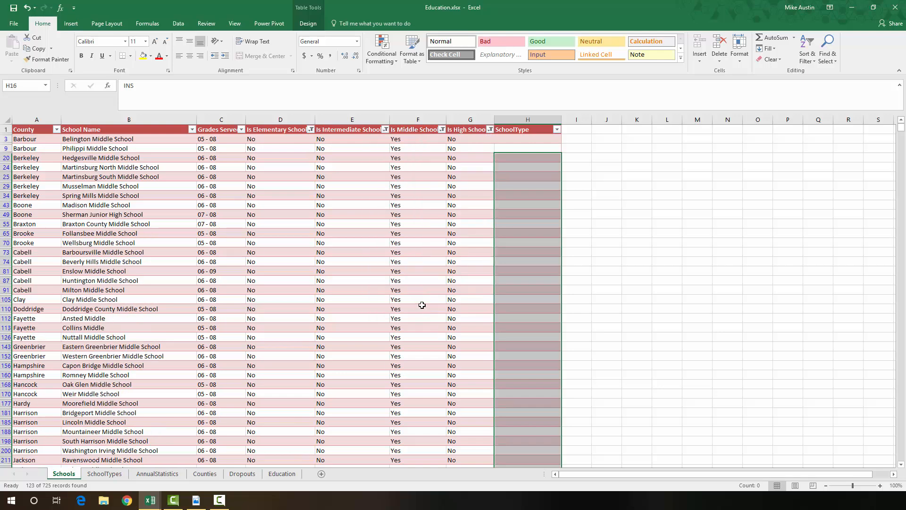
Enter MDS as the SchoolType of the first filtered middle school and fill it down through all filtered rows.
left_click(505, 138)
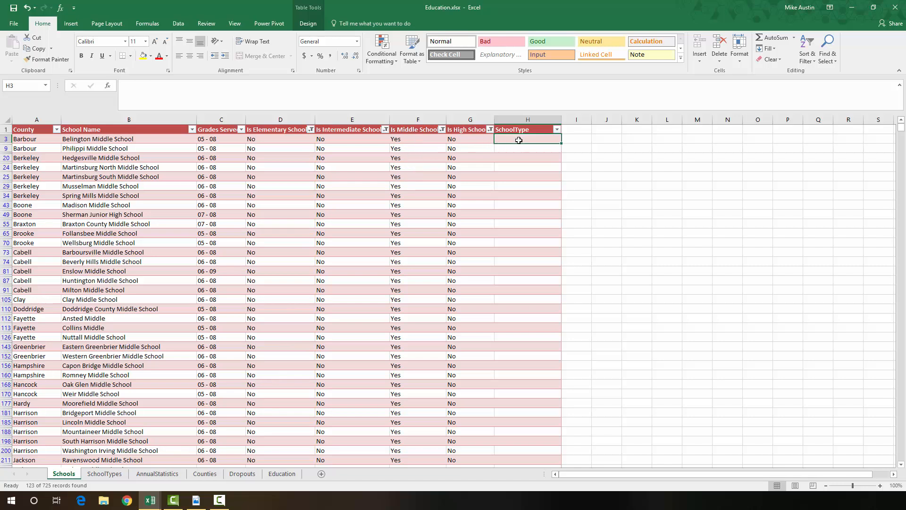
type("M")
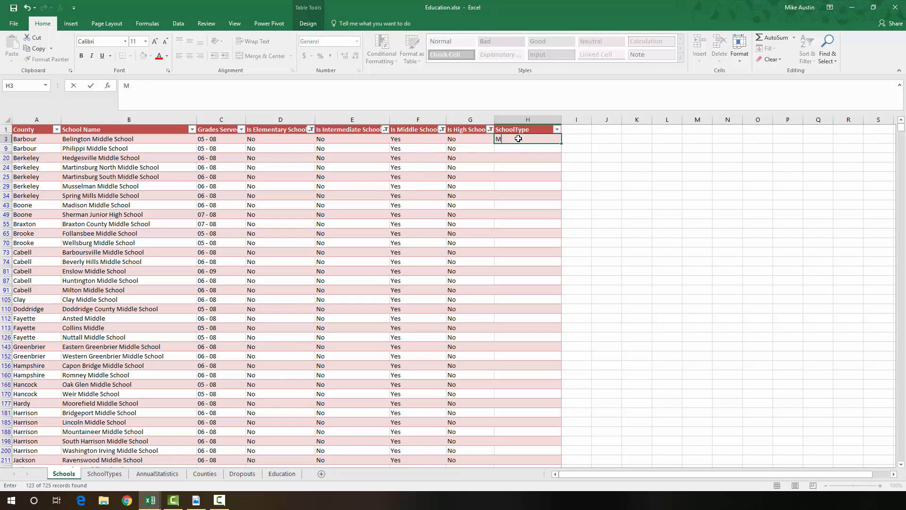
type("DS")
key("ctrl+Return")
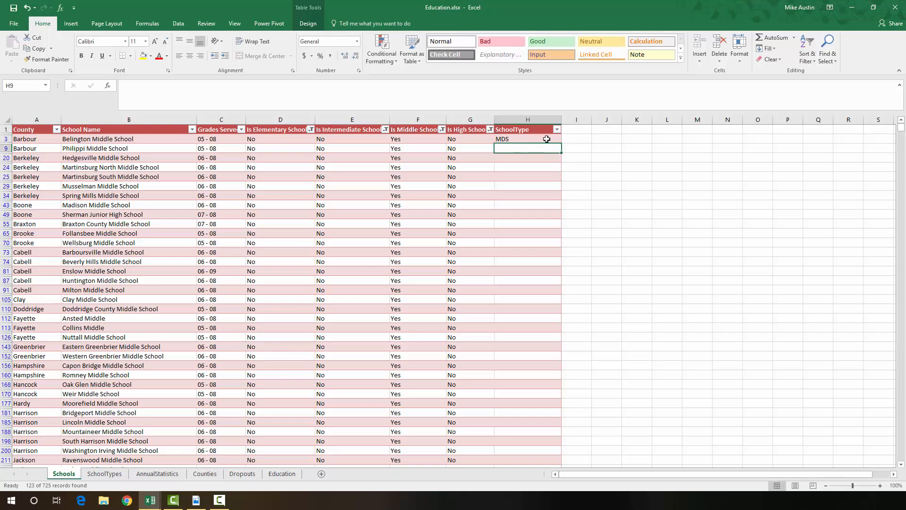
left_click_drag(560, 142, 564, 461)
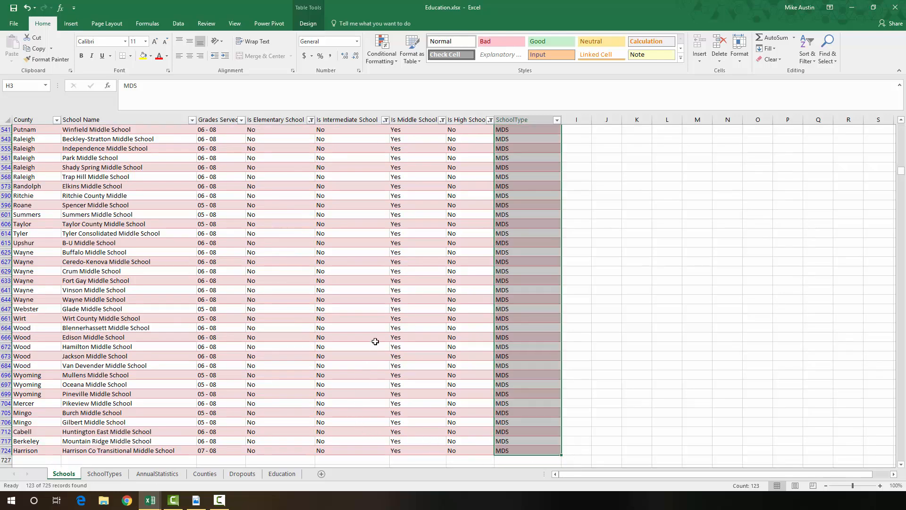
scroll(376, 341, "up", 11)
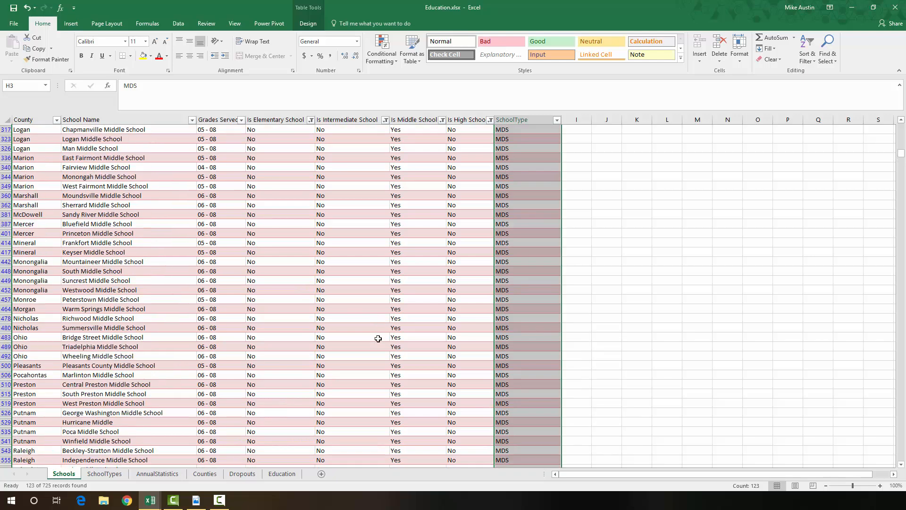
Filter the Is Middle School column to No and the Is High School column to Yes.
scroll(378, 339, "up", 15)
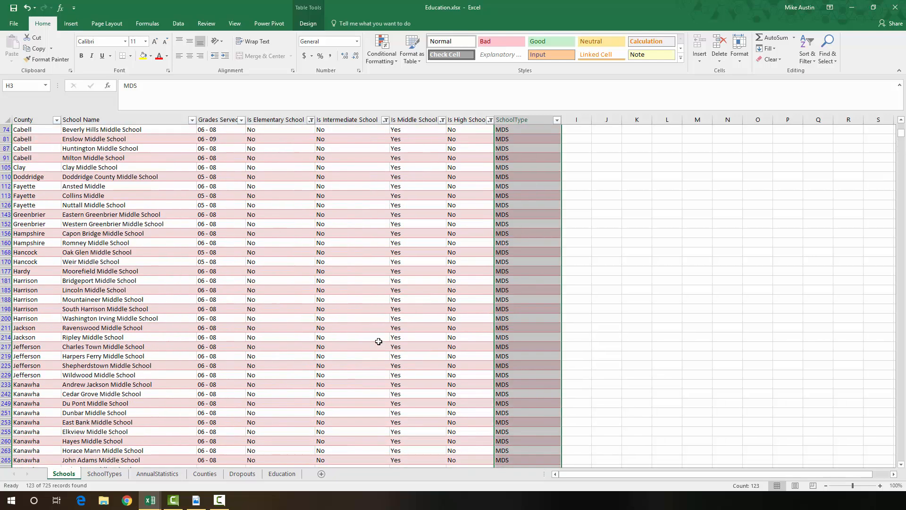
scroll(379, 341, "up", 5)
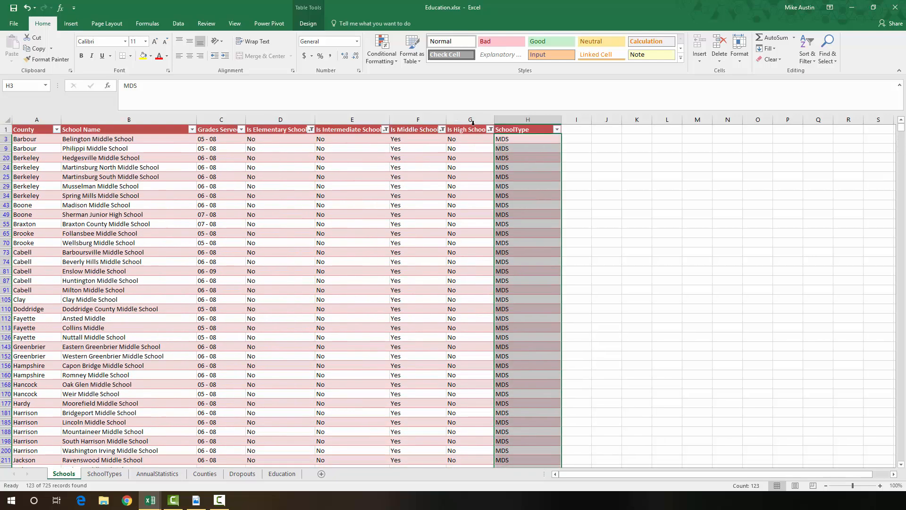
left_click(442, 129)
left_click(348, 229)
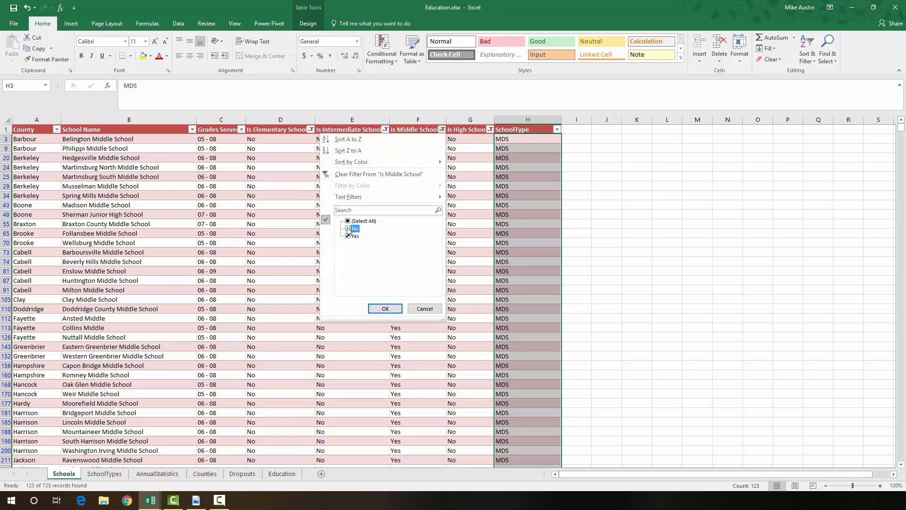
left_click(348, 229)
left_click(348, 236)
left_click(386, 309)
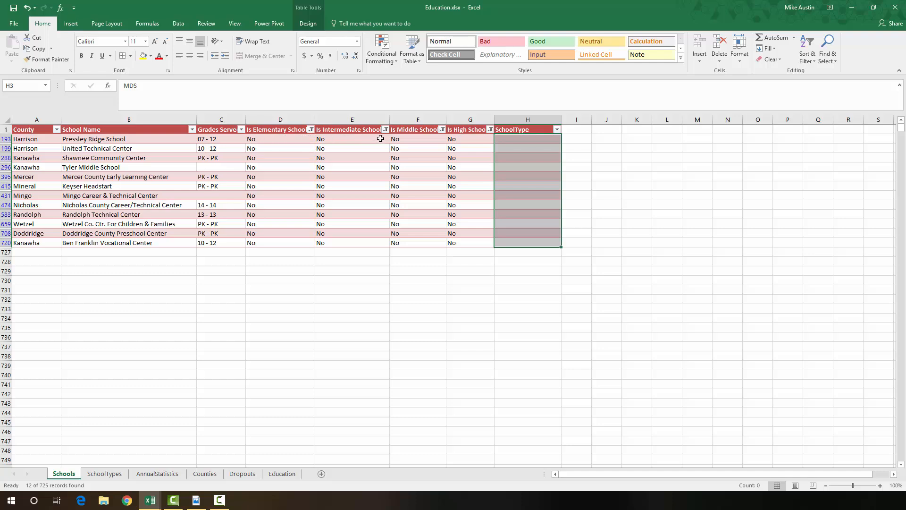
left_click(490, 130)
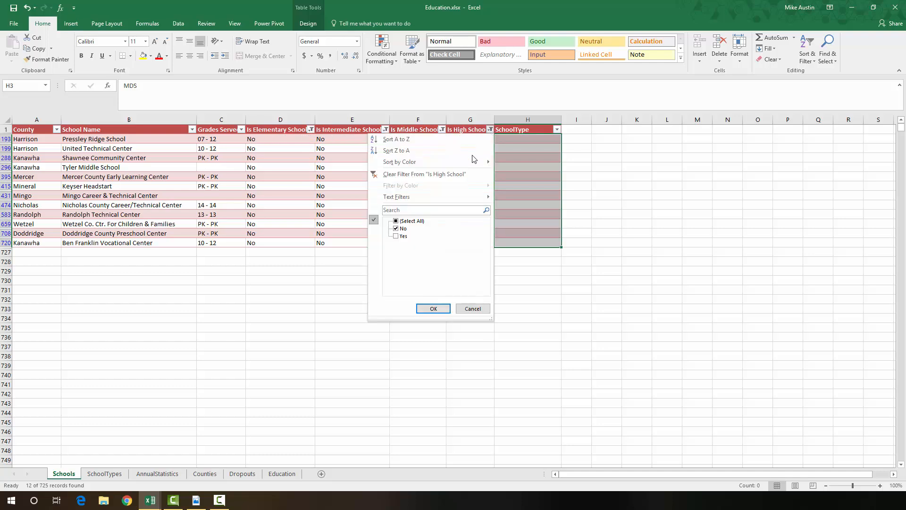
left_click(396, 230)
left_click(435, 309)
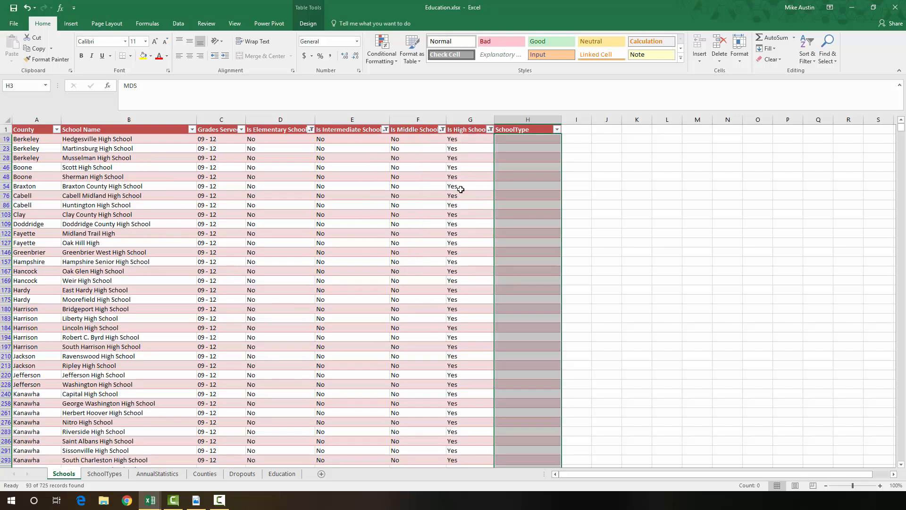
Enter HIS as the SchoolType of the first filtered high school and fill it down to the last filtered row.
left_click(527, 137)
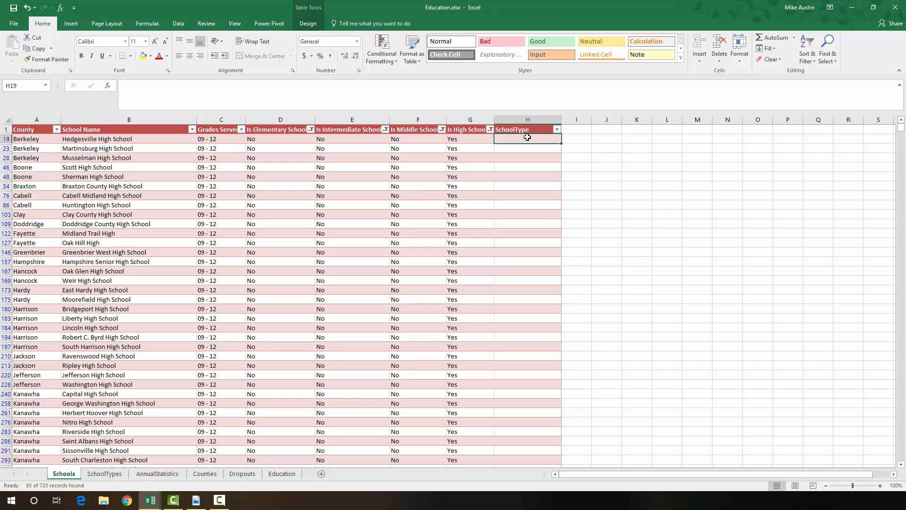
type("HIS")
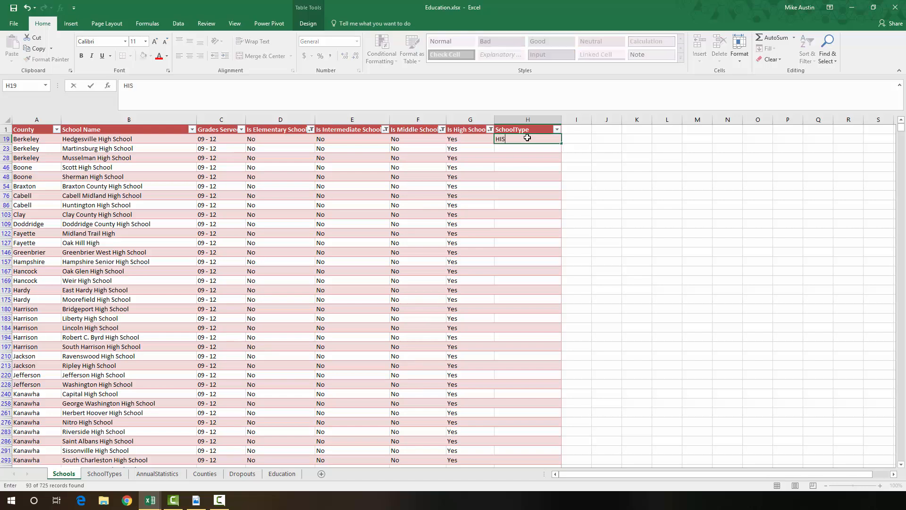
key("Return")
left_click(530, 141)
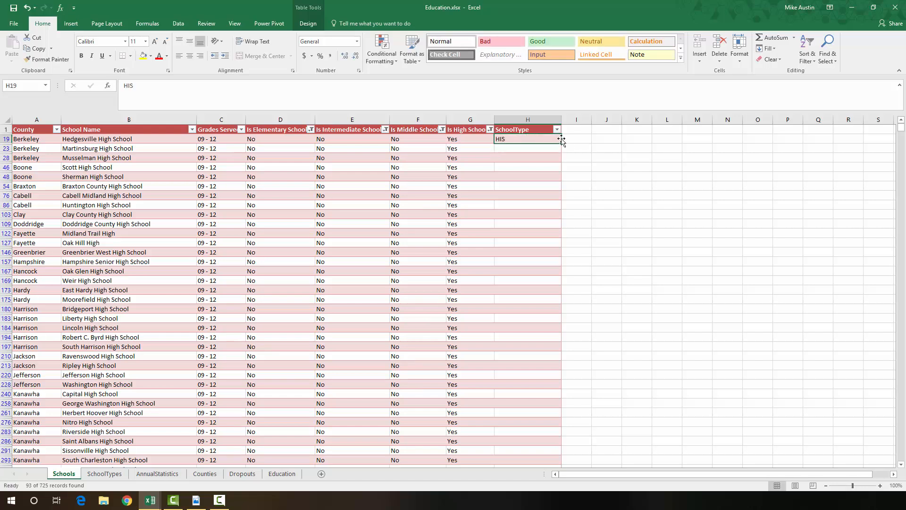
left_click_drag(562, 142, 561, 442)
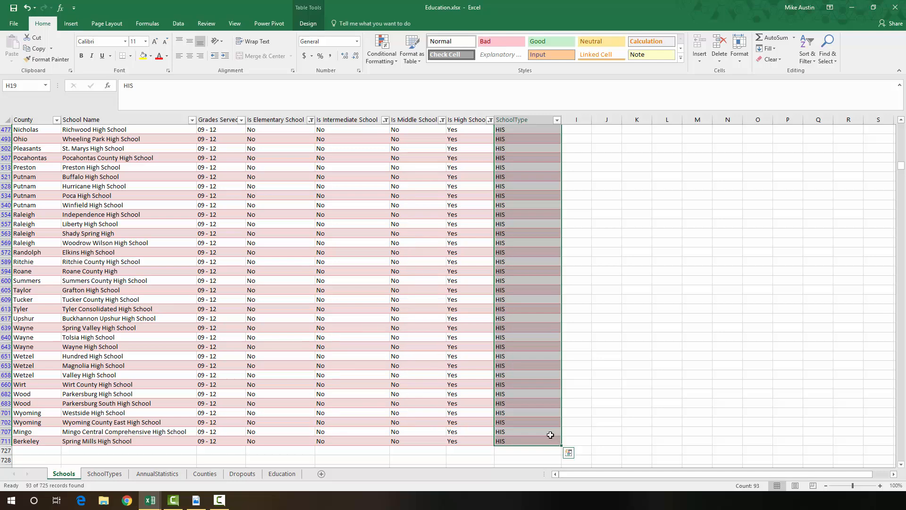
Check the next abbreviation on the SchoolTypes sheet and filter the Is High School column of Schools to No.
scroll(494, 341, "up", 13)
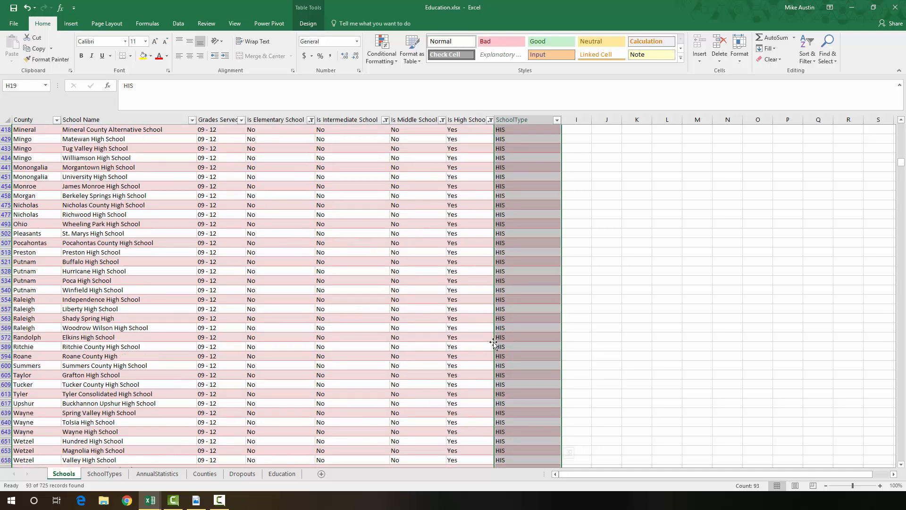
scroll(495, 295, "up", 8)
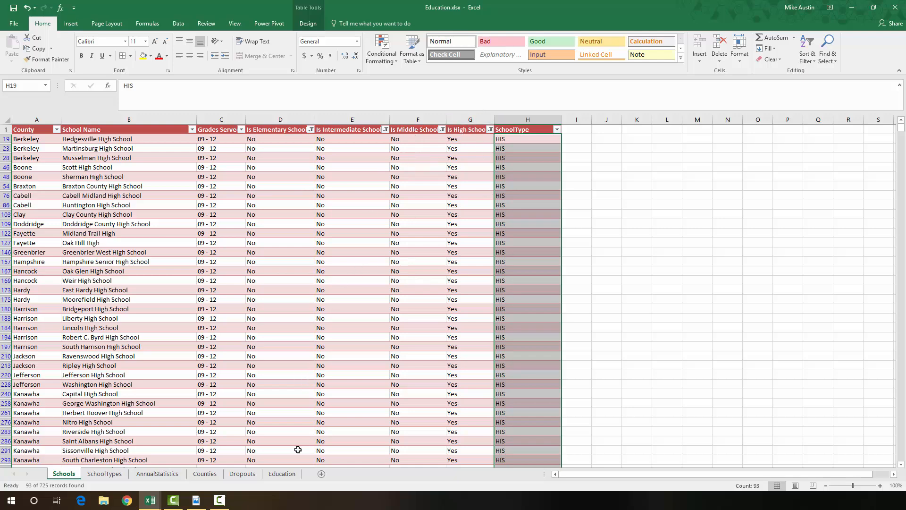
left_click(105, 473)
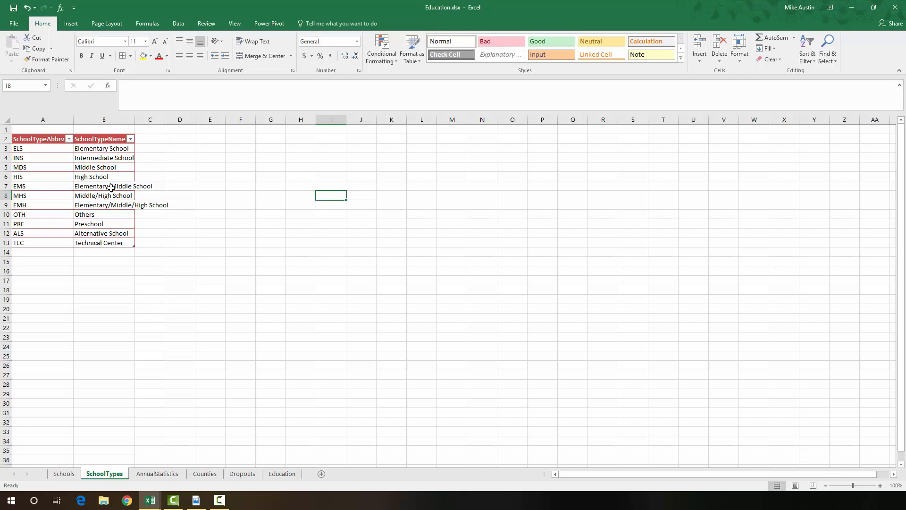
left_click(69, 474)
left_click(527, 146)
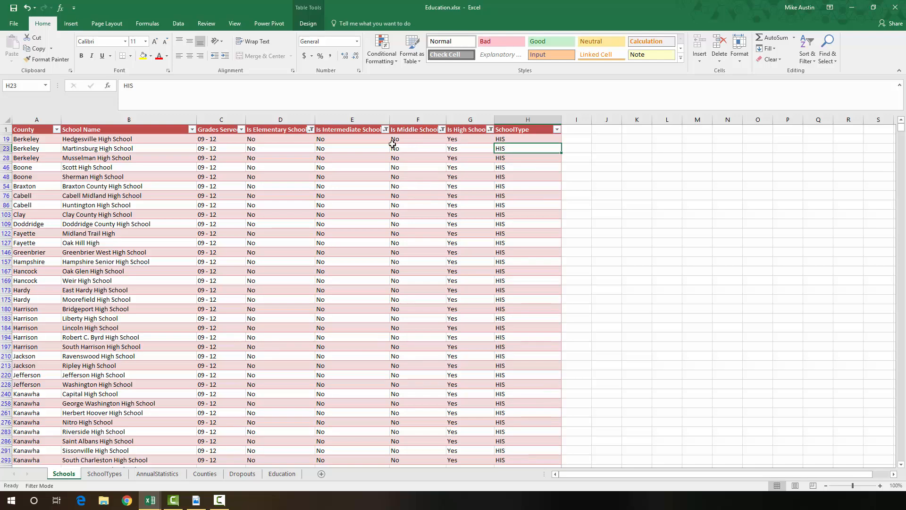
left_click(311, 130)
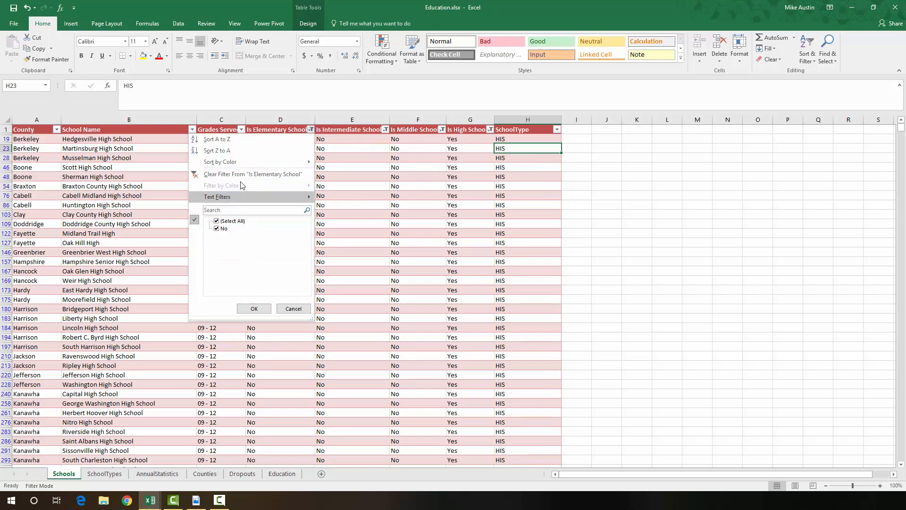
left_click(490, 131)
left_click(490, 130)
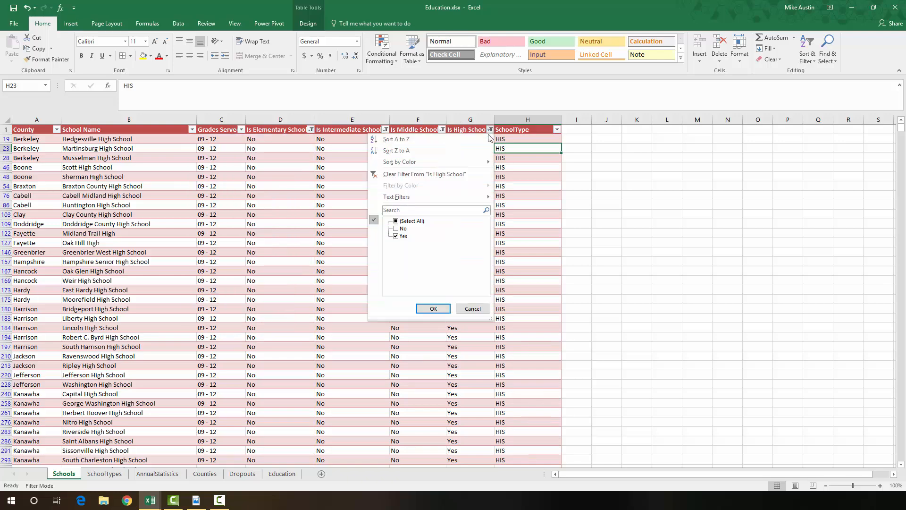
left_click(395, 230)
left_click(396, 236)
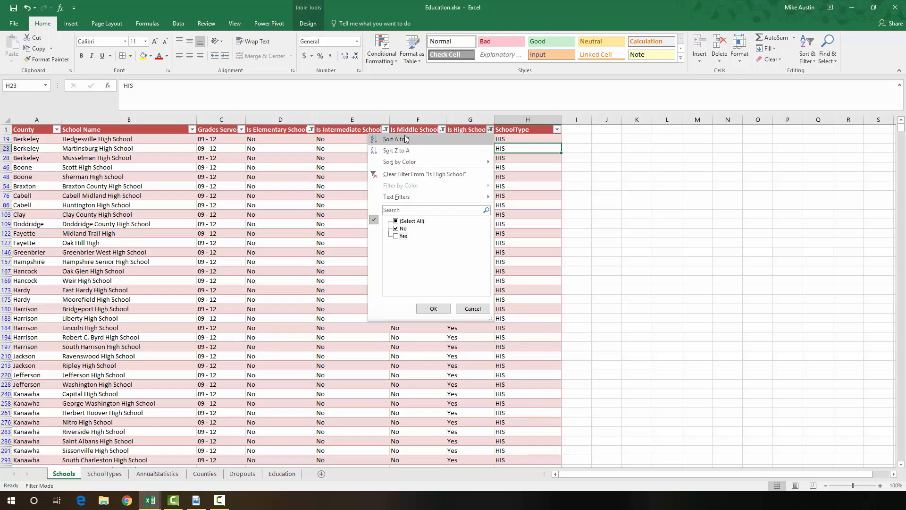
left_click(431, 310)
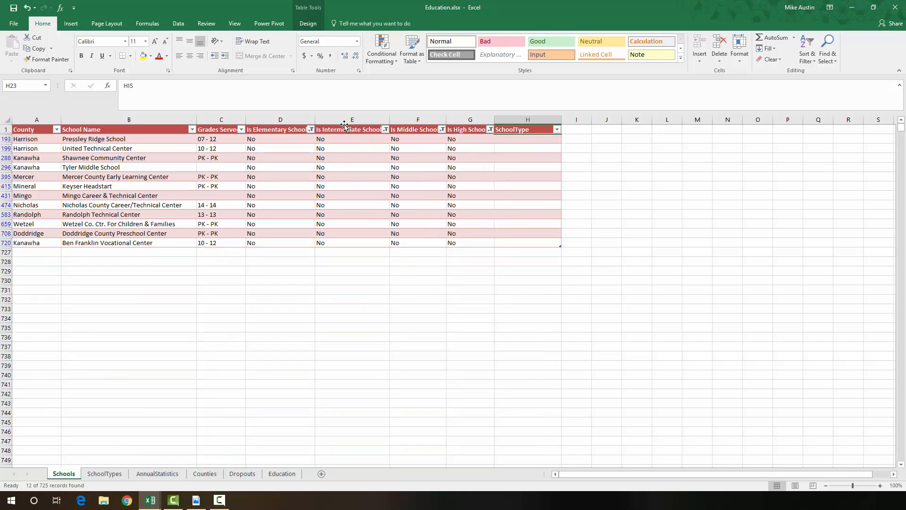
Filter both the Is Elementary School and Is Middle School columns to Yes.
left_click(385, 129)
left_click(386, 131)
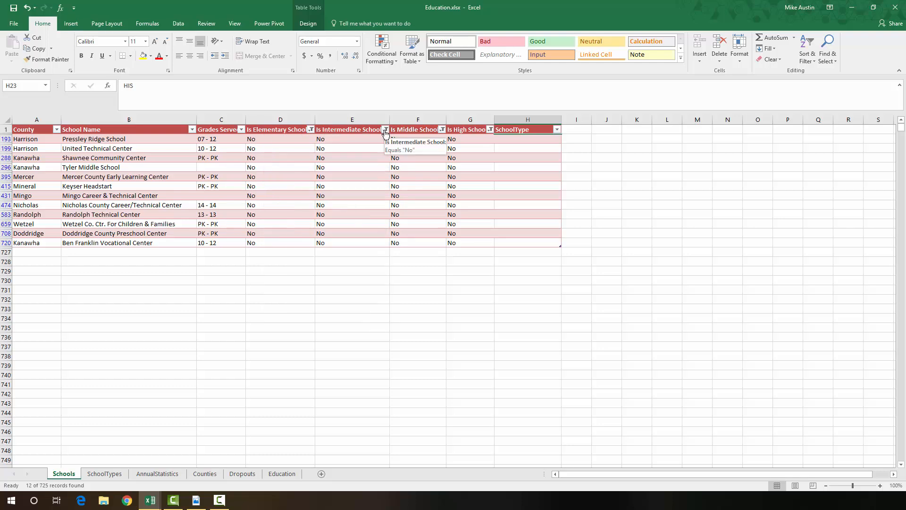
left_click(311, 129)
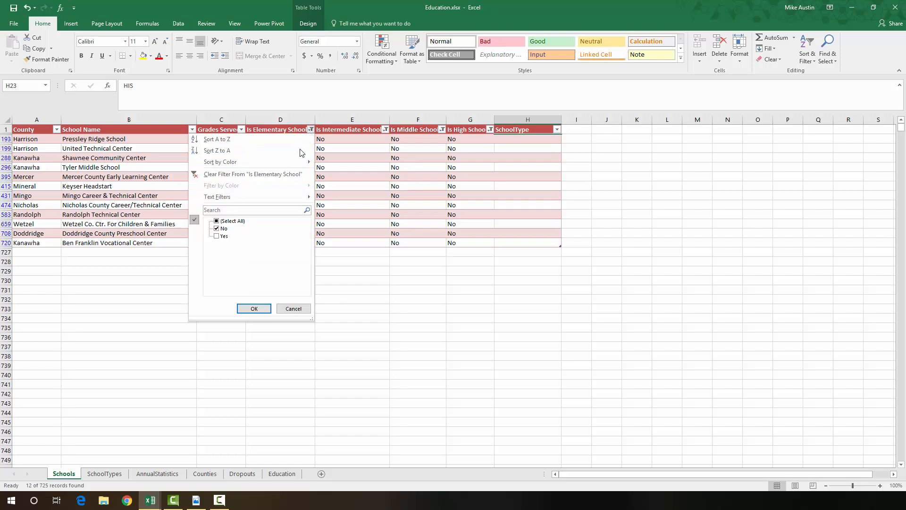
left_click(217, 235)
left_click(216, 229)
left_click(254, 308)
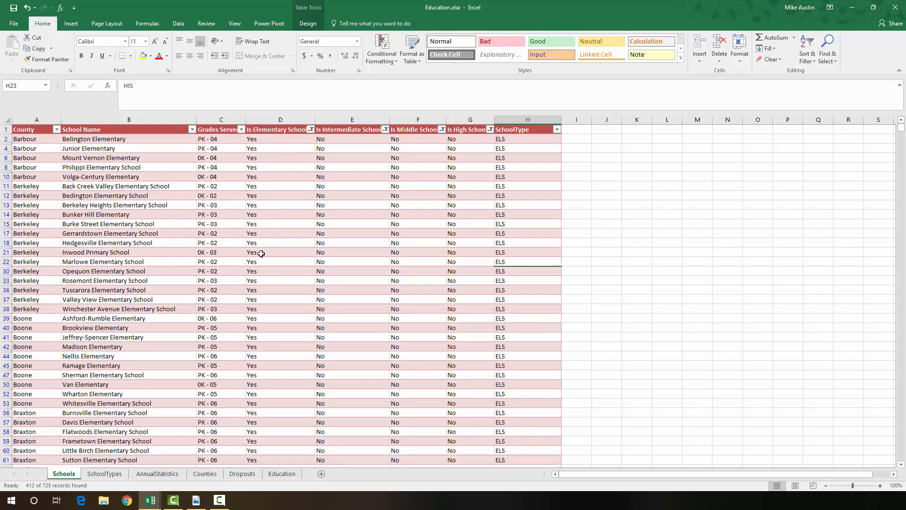
left_click(442, 130)
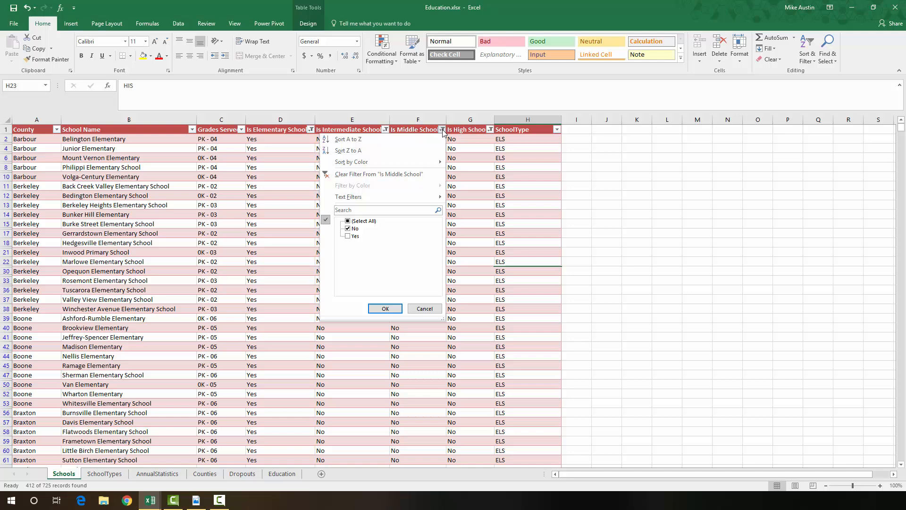
left_click(348, 236)
left_click(348, 228)
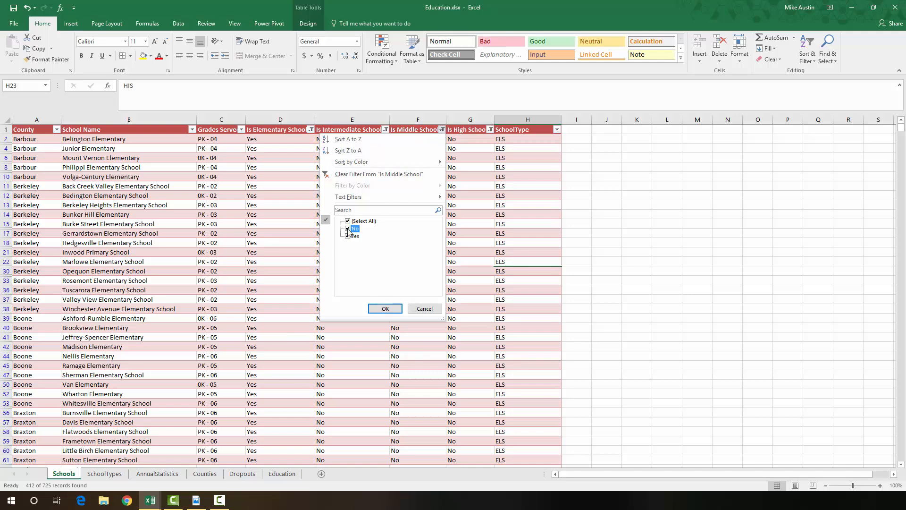
left_click(385, 309)
Enter EMS as the SchoolType of the first filtered school, verify the code on the SchoolTypes sheet, and fill it down all filtered rows.
left_click(516, 139)
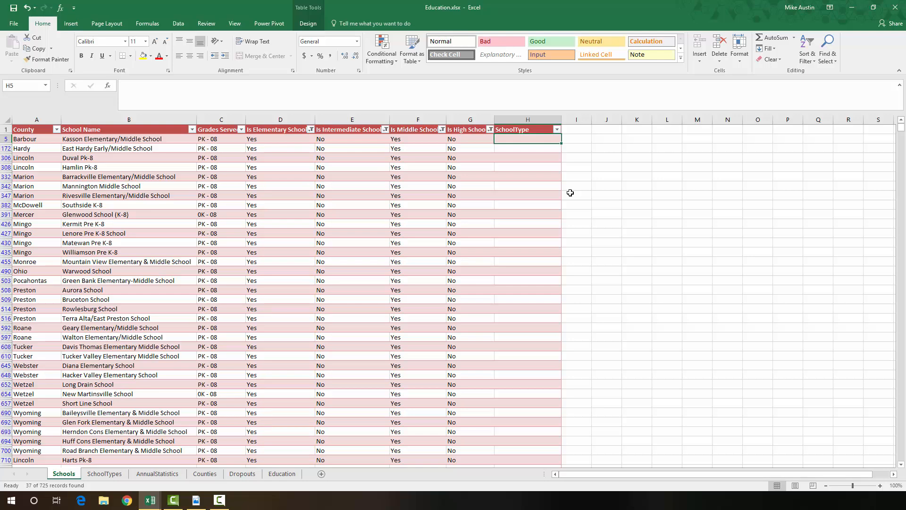
type("EMS")
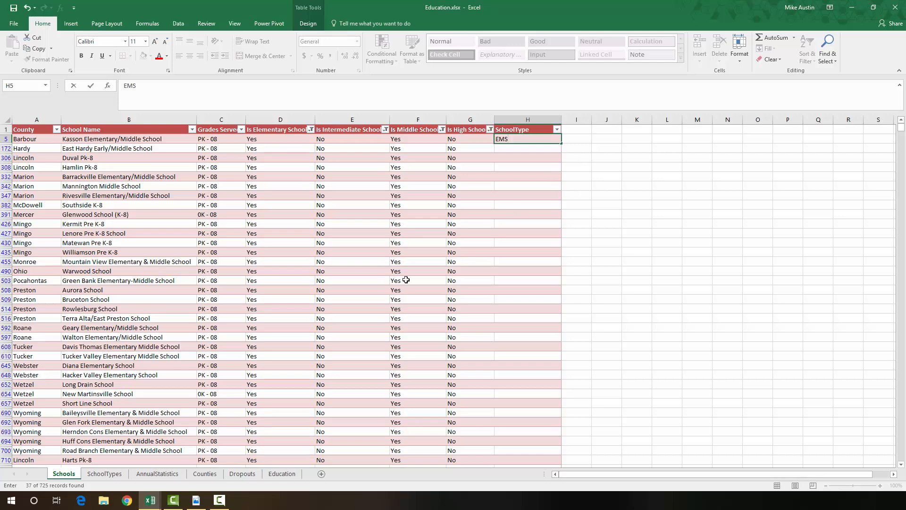
left_click(104, 474)
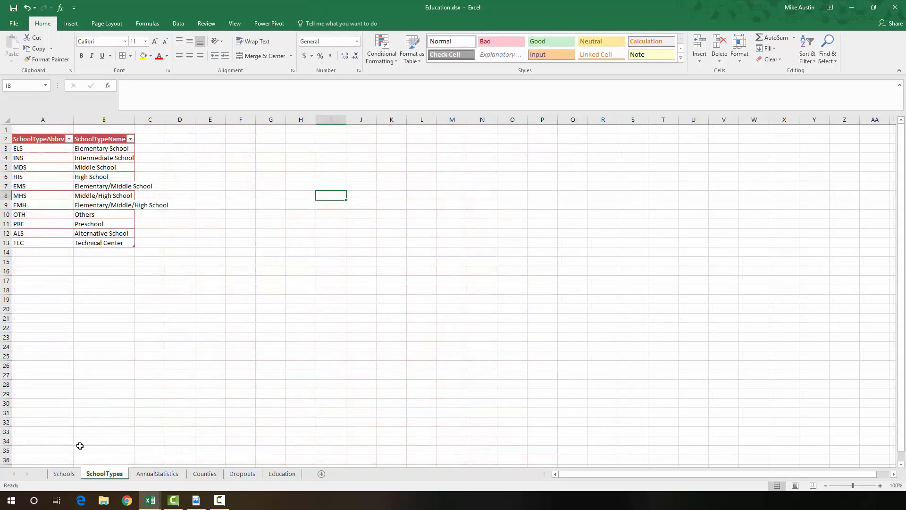
left_click(77, 473)
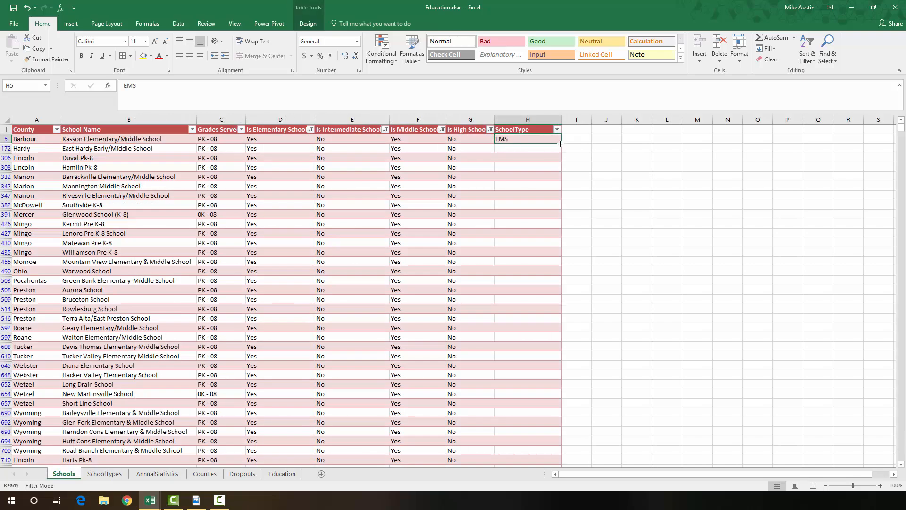
left_click_drag(560, 144, 568, 447)
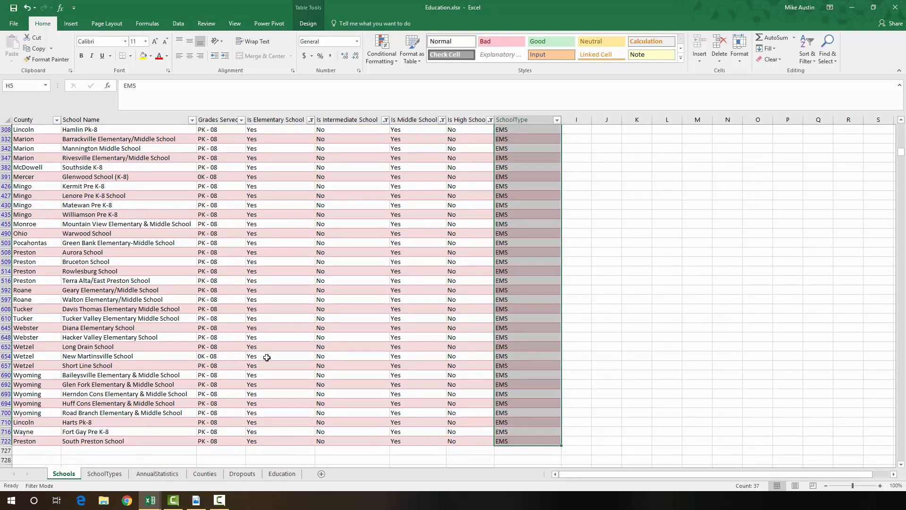
Filter the Is Elementary School column to No.
scroll(329, 338, "up", 2)
left_click(300, 138)
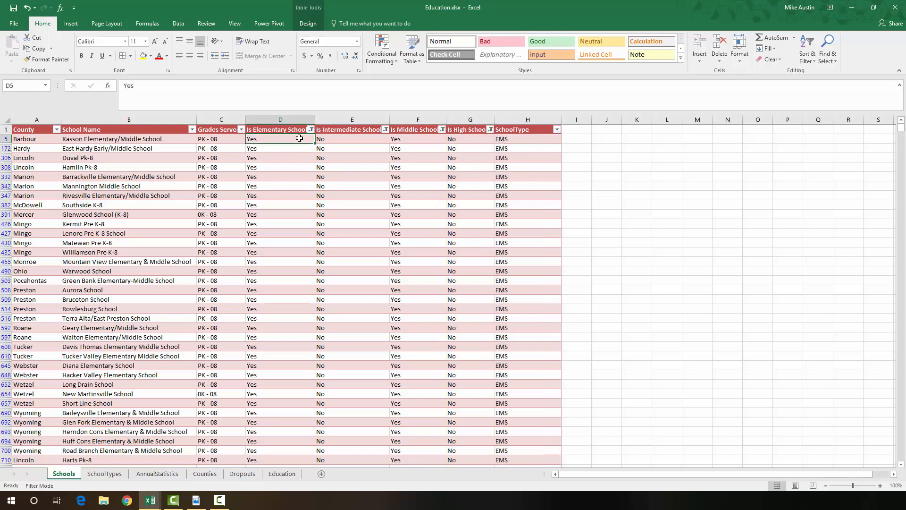
left_click(311, 130)
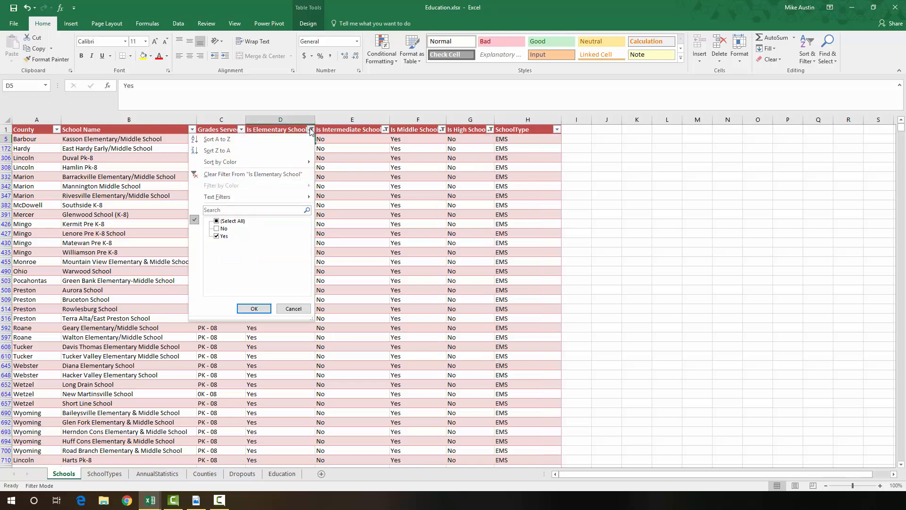
left_click(217, 229)
left_click(216, 236)
left_click(254, 308)
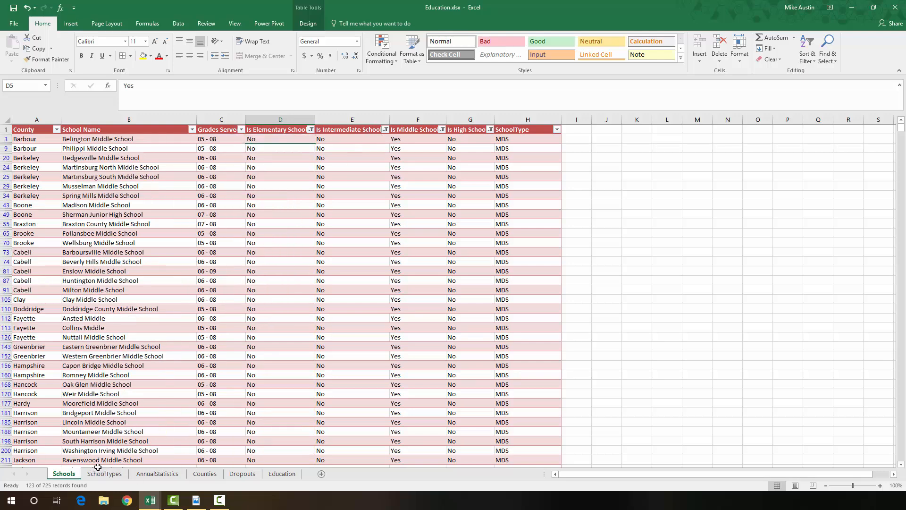
Check the next abbreviation on the SchoolTypes sheet and filter the Is High School column of Schools to Yes.
left_click(100, 476)
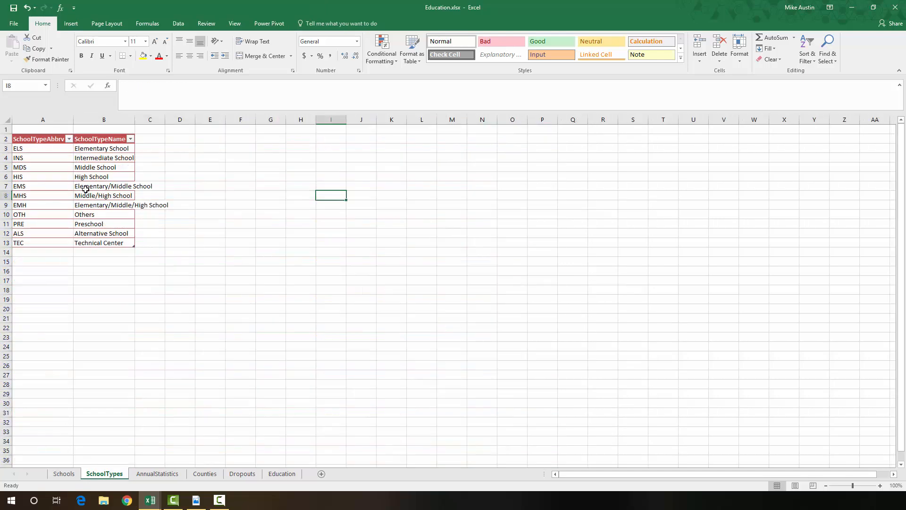
left_click(64, 473)
left_click(385, 130)
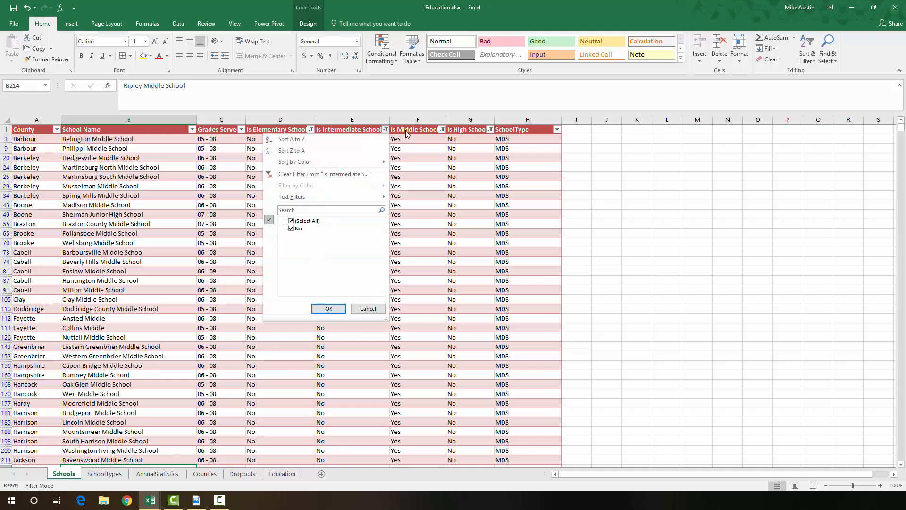
left_click(442, 131)
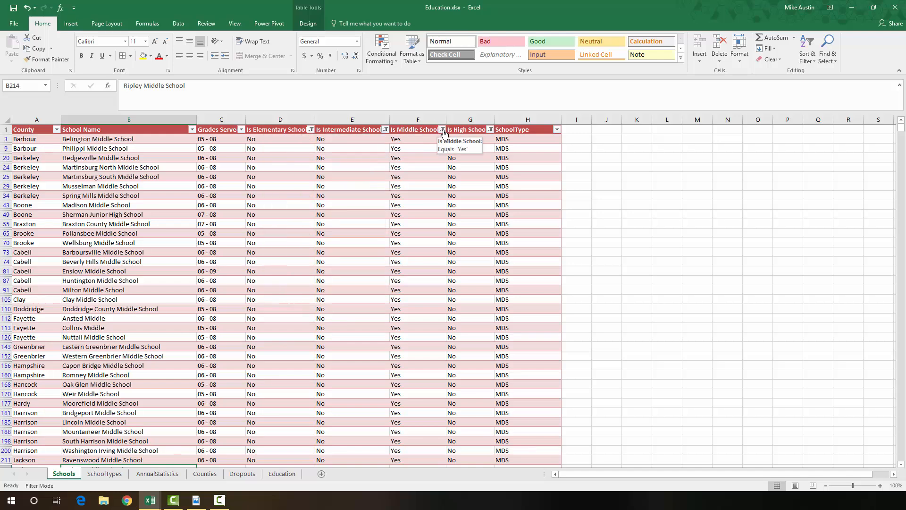
left_click(490, 130)
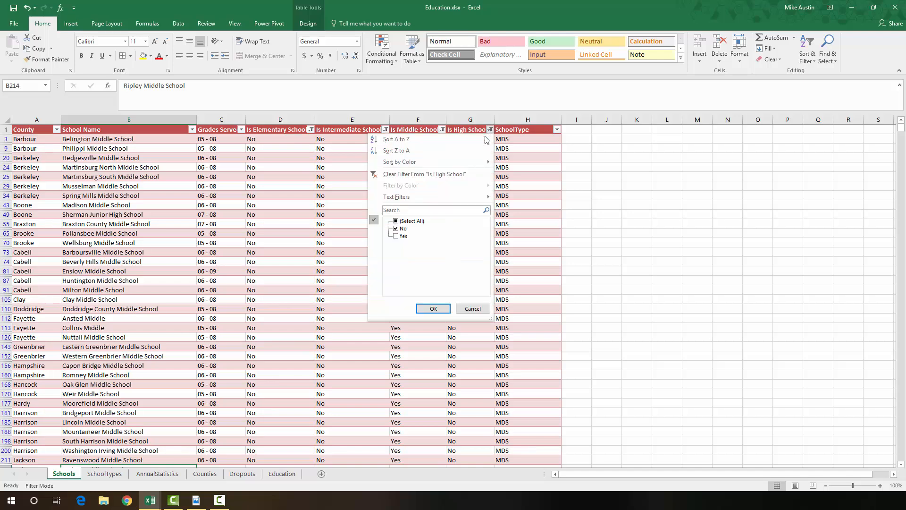
left_click(397, 236)
left_click(397, 229)
left_click(433, 308)
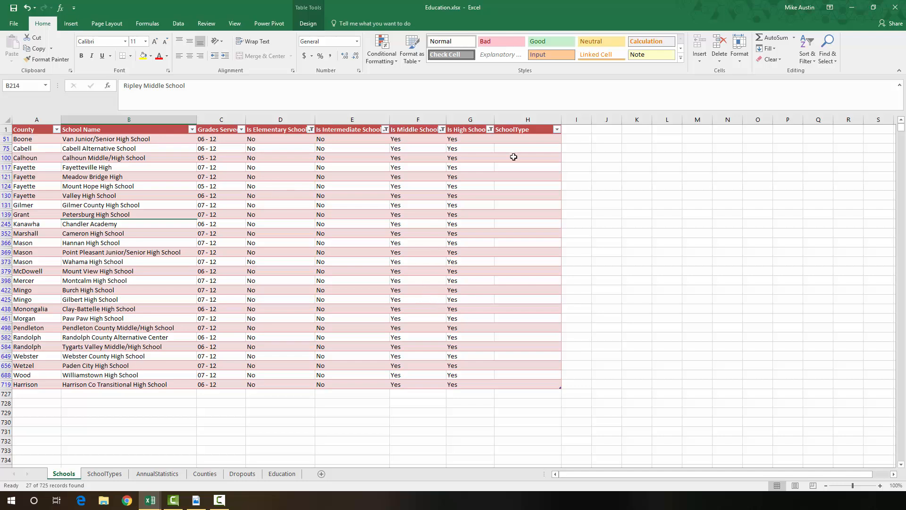
Enter MHS as the SchoolType of the first filtered school, verify the code on the SchoolTypes sheet, and fill it down all filtered rows.
left_click(522, 139)
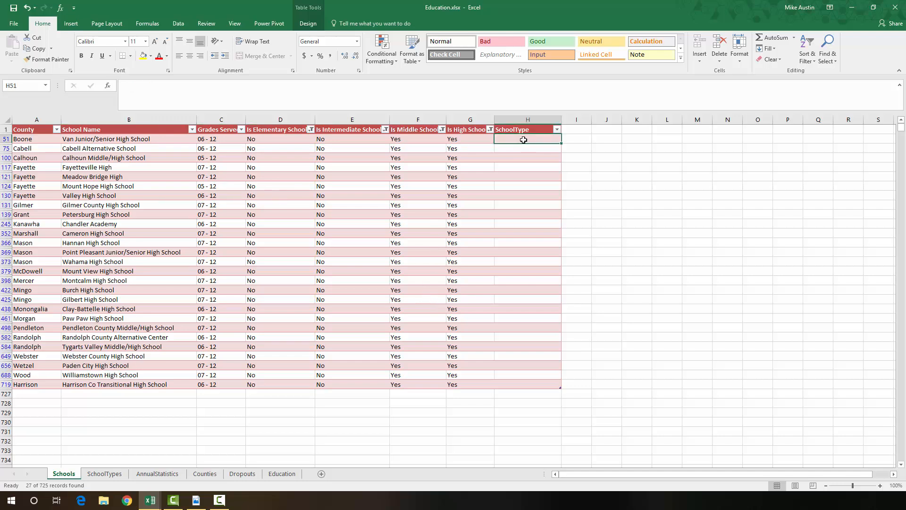
type("MHS")
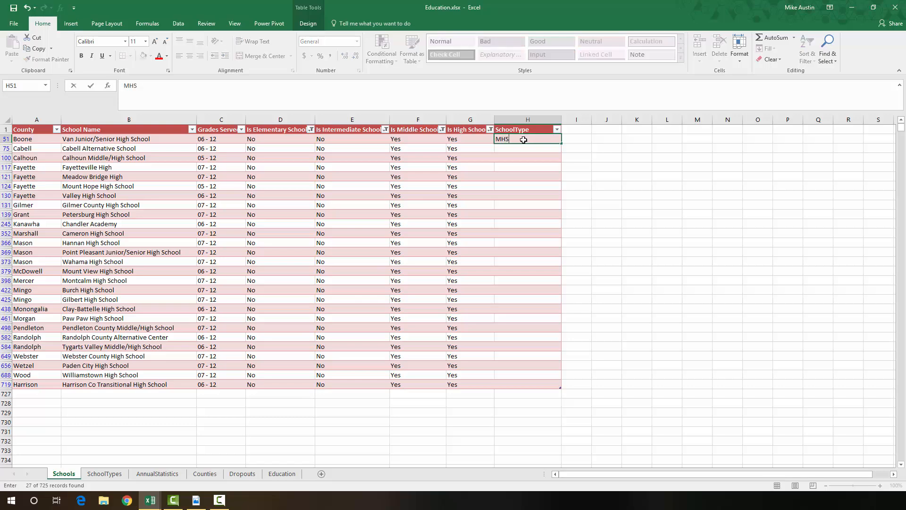
left_click(105, 474)
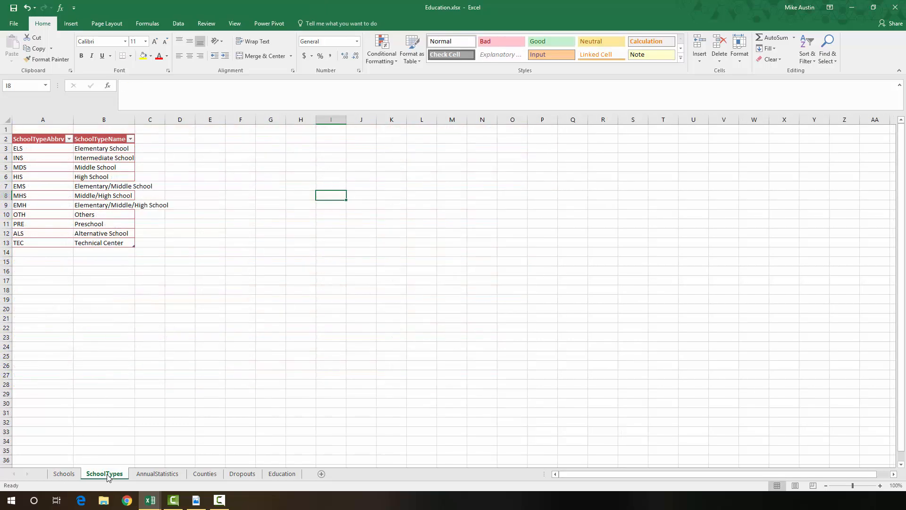
left_click(64, 474)
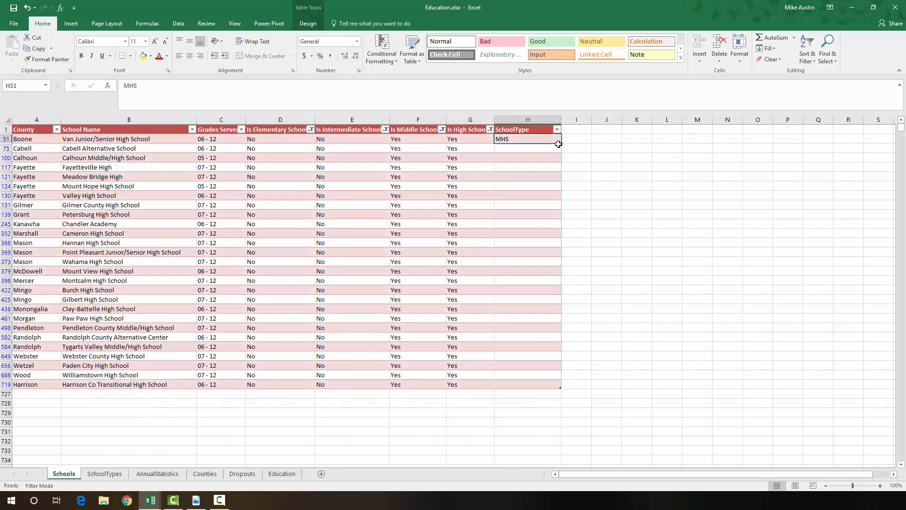
left_click_drag(558, 144, 548, 390)
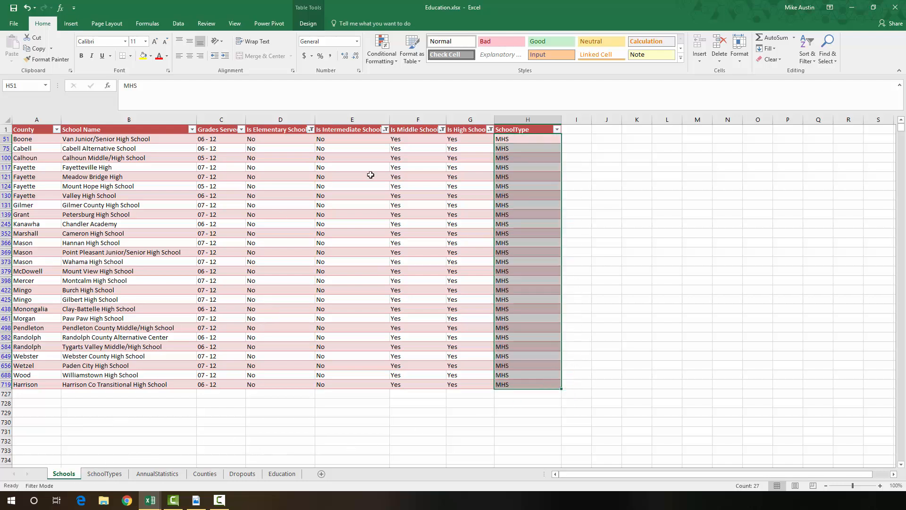
Filter the Is Elementary School column to Yes only.
left_click(311, 130)
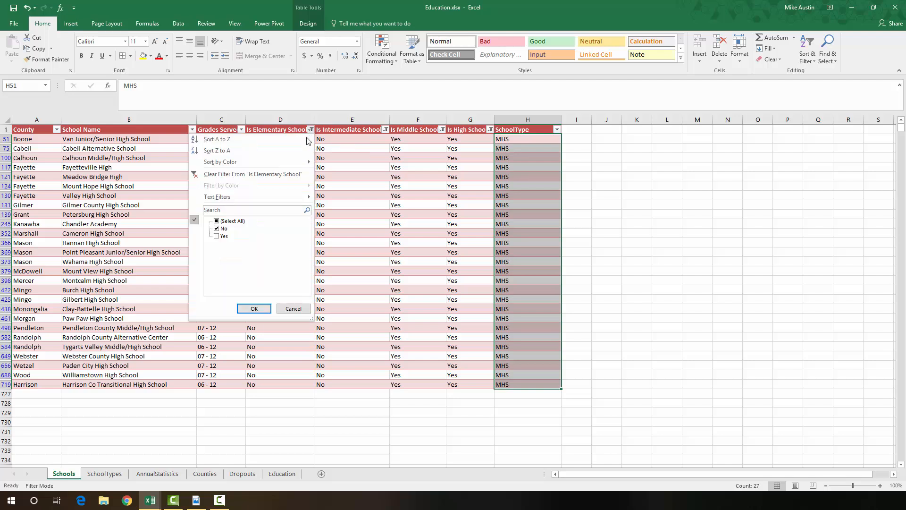
left_click(217, 236)
left_click(217, 229)
left_click(254, 308)
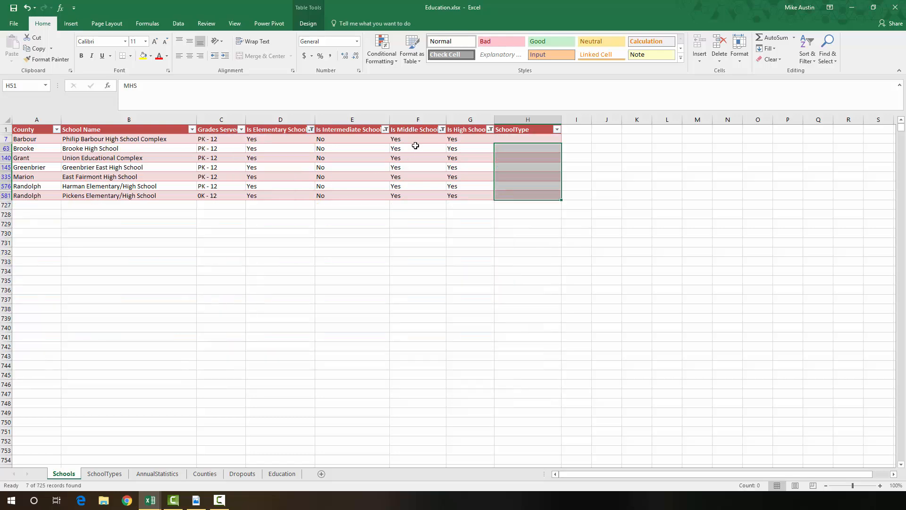
Enter EMH as the first filtered school's SchoolType, fill it down all filtered rows, and check the list on the SchoolTypes sheet.
left_click(525, 138)
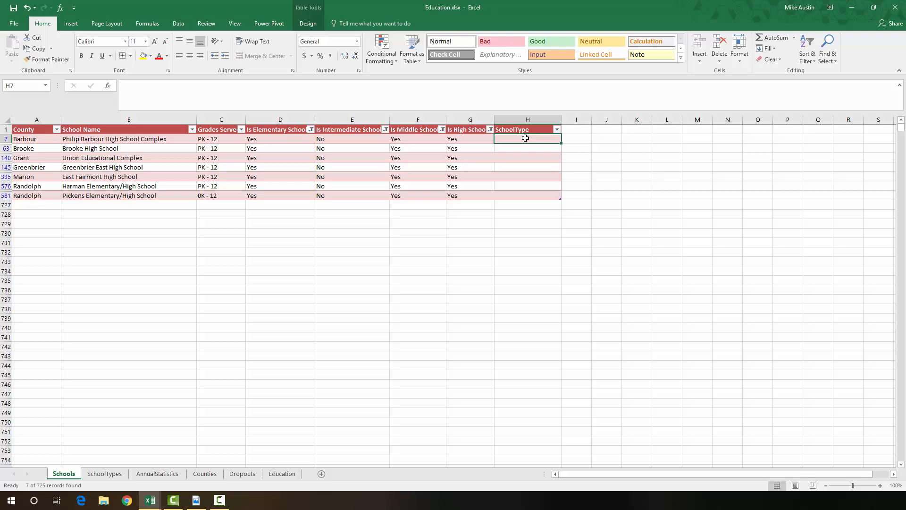
type("EMH")
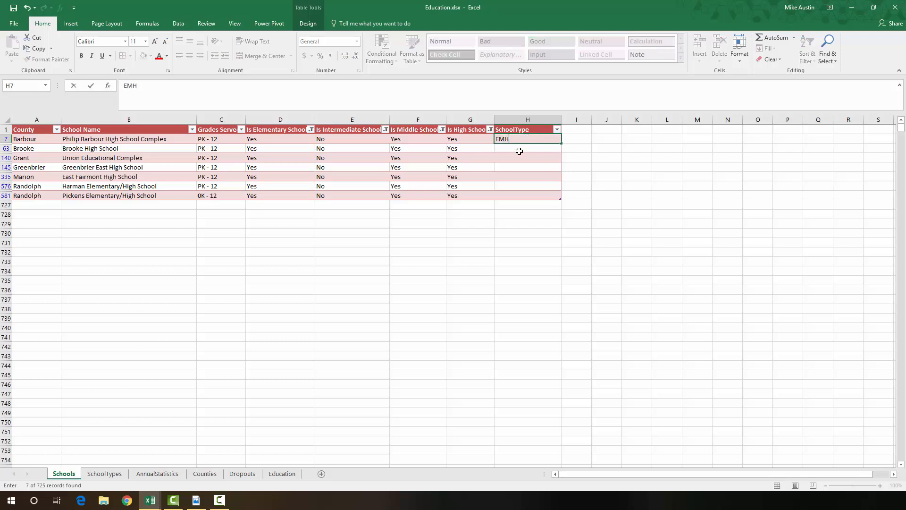
key("ctrl+Return")
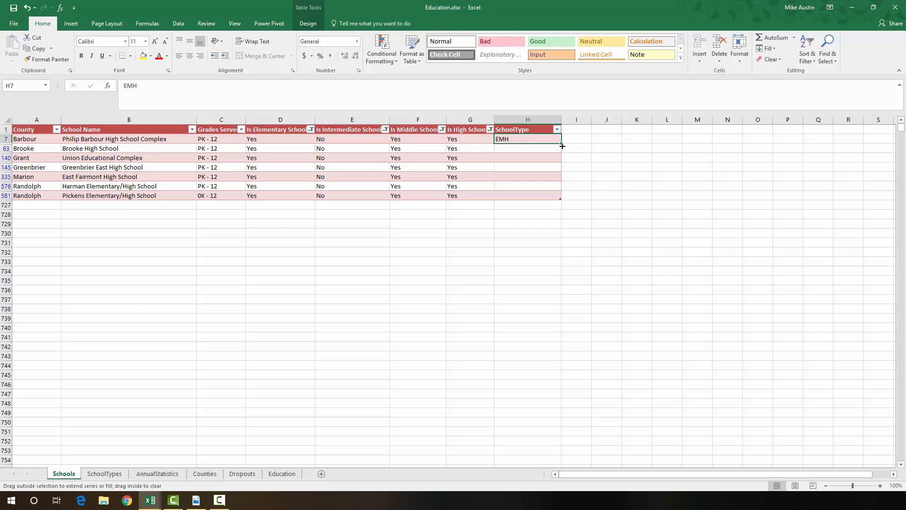
left_click_drag(562, 147, 562, 197)
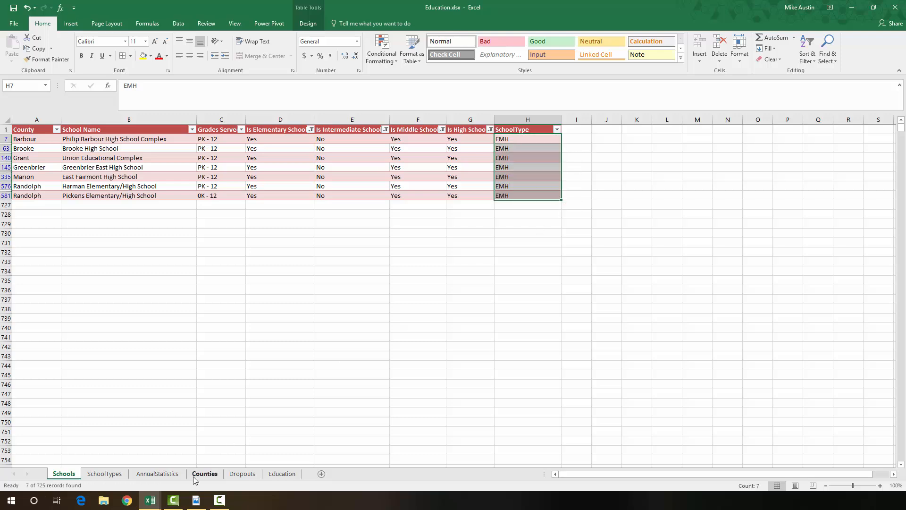
left_click(105, 474)
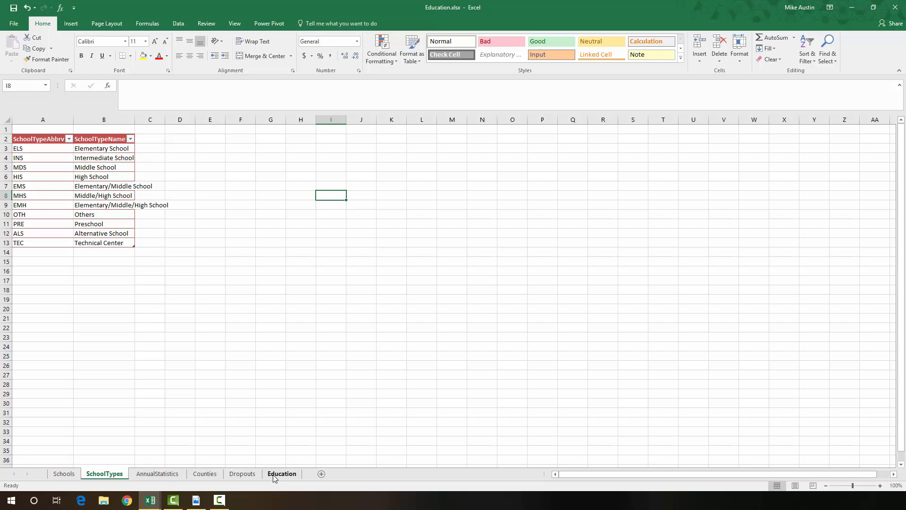
left_click(64, 474)
left_click(536, 165)
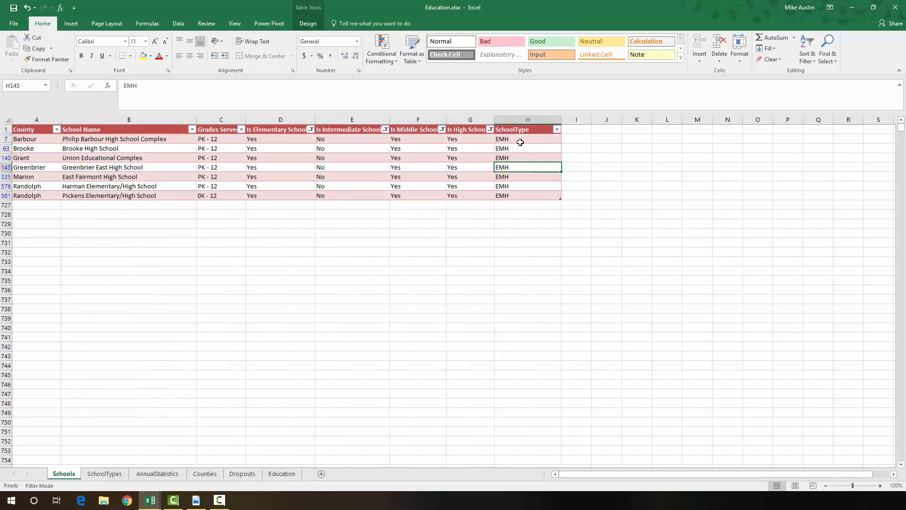
Remove the filters from the Is Elementary, Is Intermediate, Is Middle and Is High School columns of Schools.
left_click(310, 129)
left_click(217, 230)
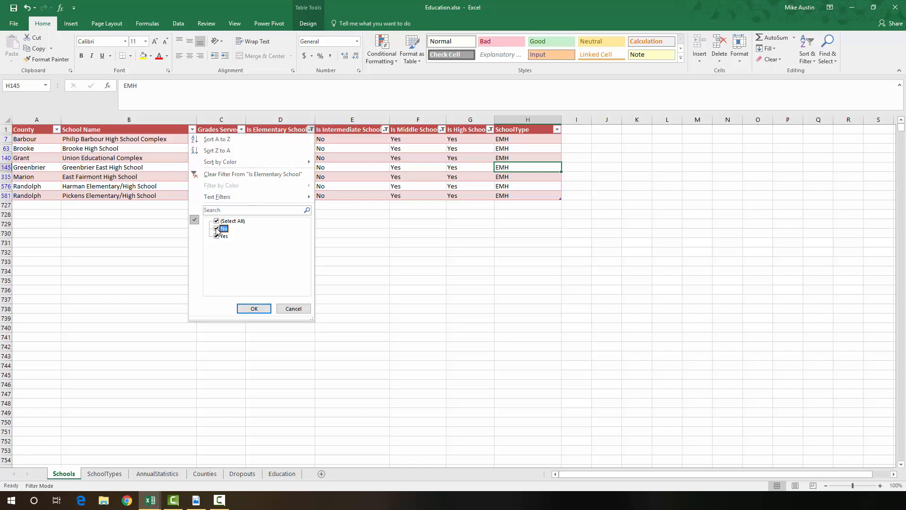
left_click(254, 310)
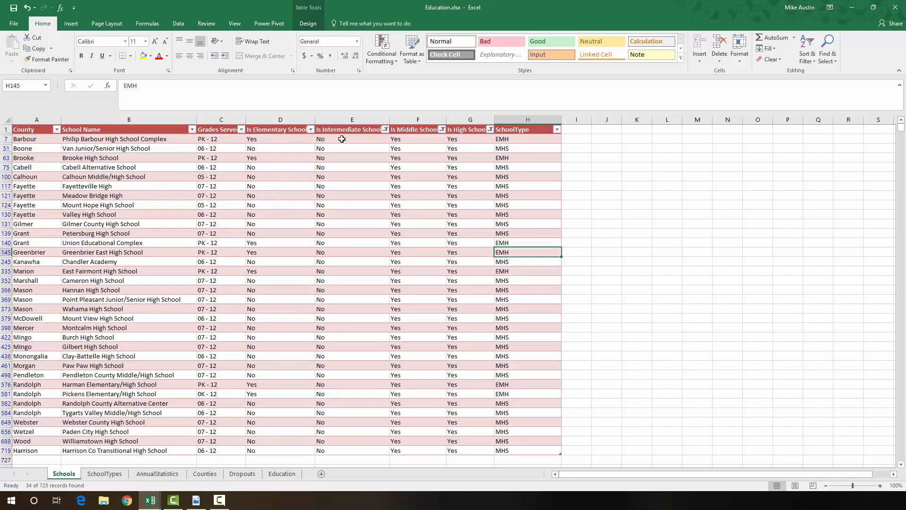
left_click(385, 130)
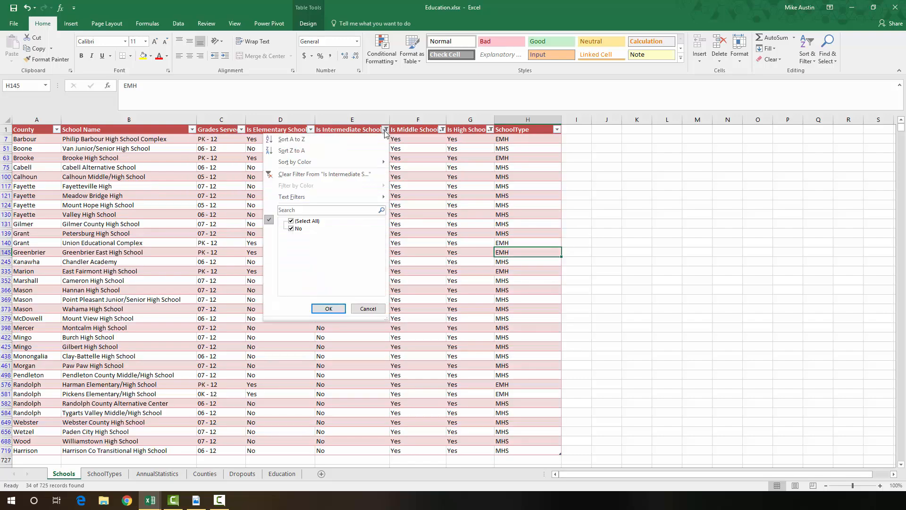
left_click(350, 174)
left_click(442, 129)
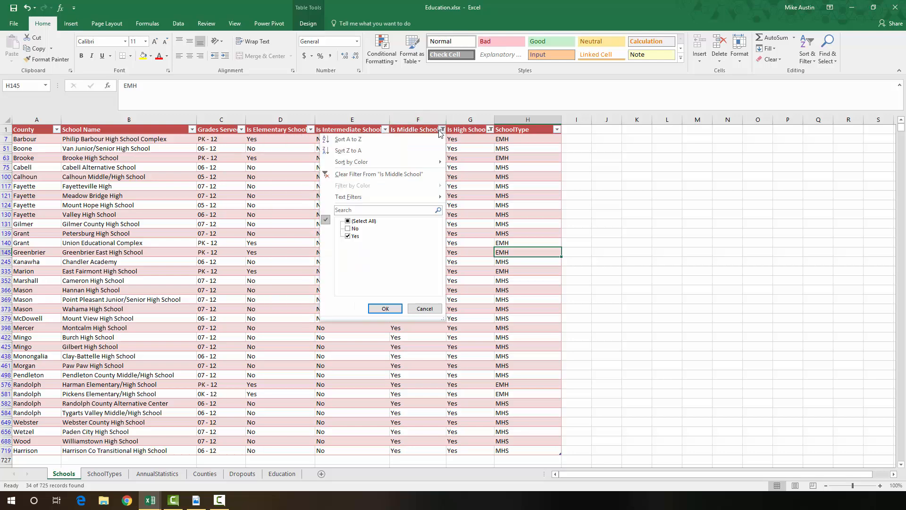
left_click(398, 174)
left_click(490, 129)
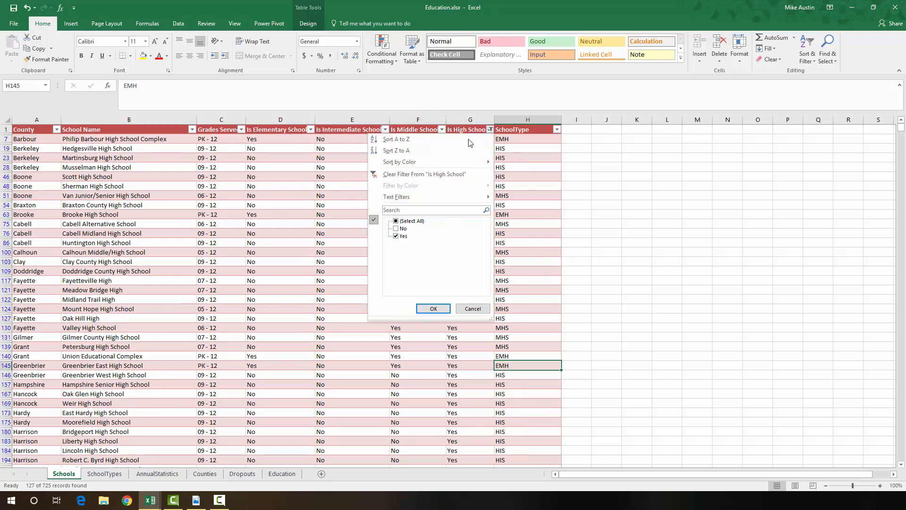
left_click(425, 168)
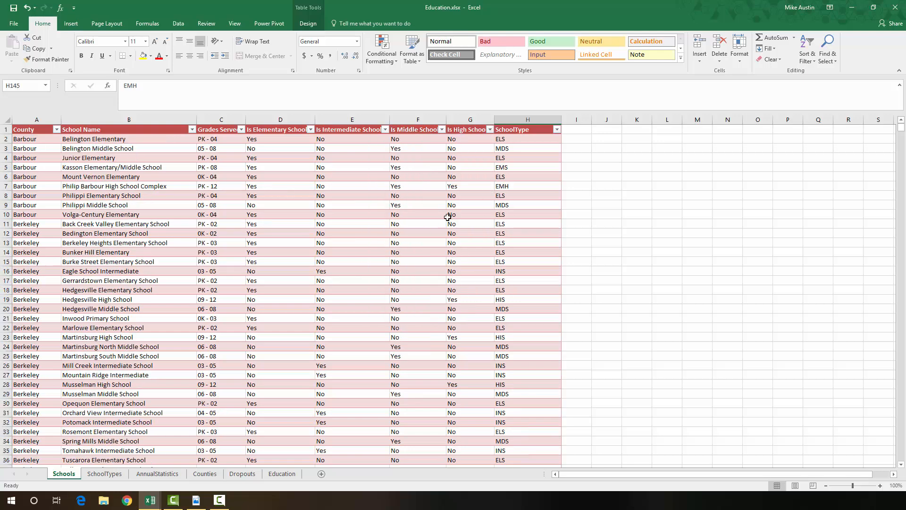
Filter the Grades Served column to only PK - PK.
scroll(449, 218, "down", 12)
scroll(484, 265, "down", 18)
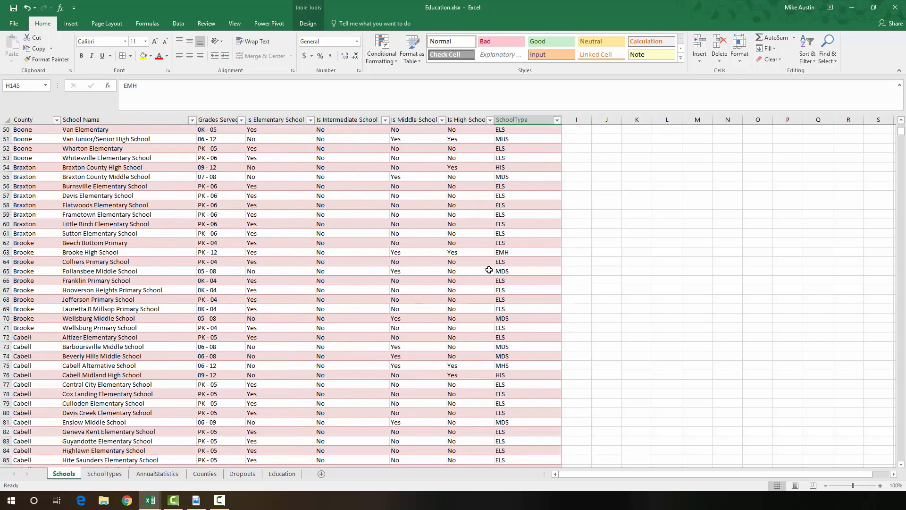
scroll(493, 266, "down", 16)
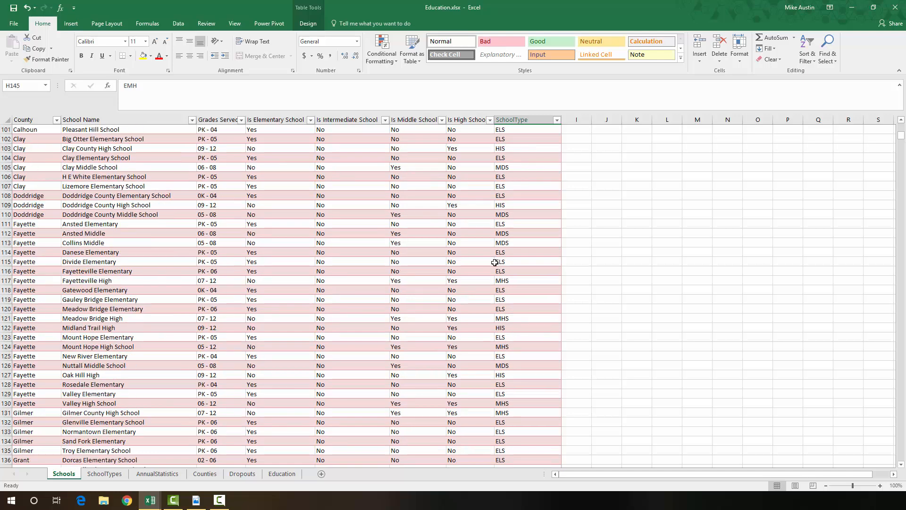
scroll(495, 258, "down", 10)
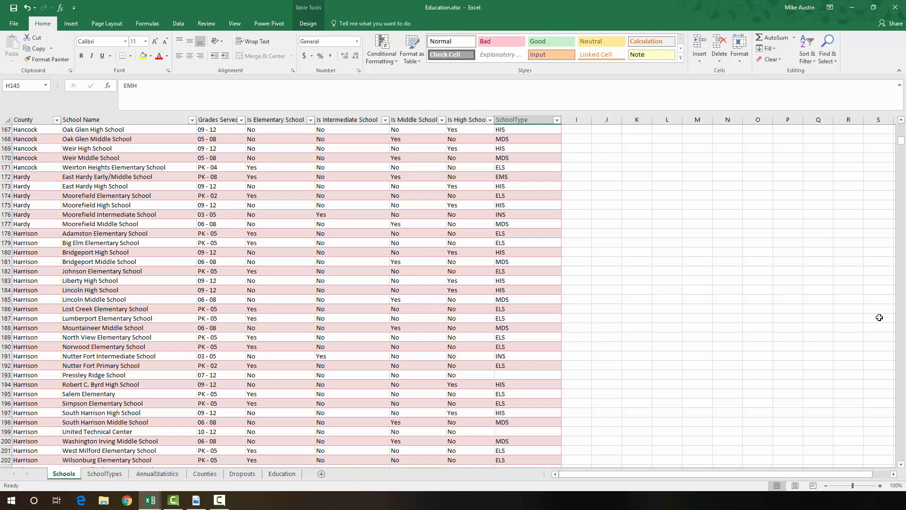
left_click_drag(902, 144, 901, 127)
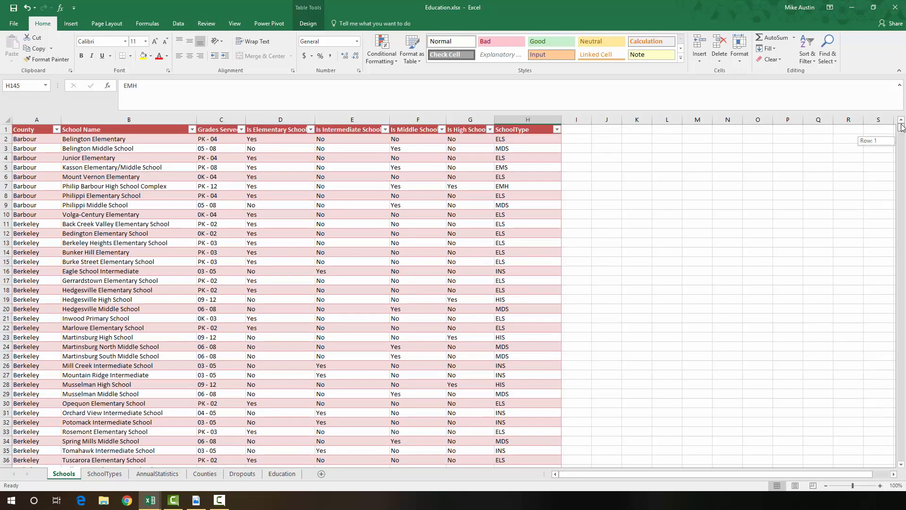
left_click(241, 129)
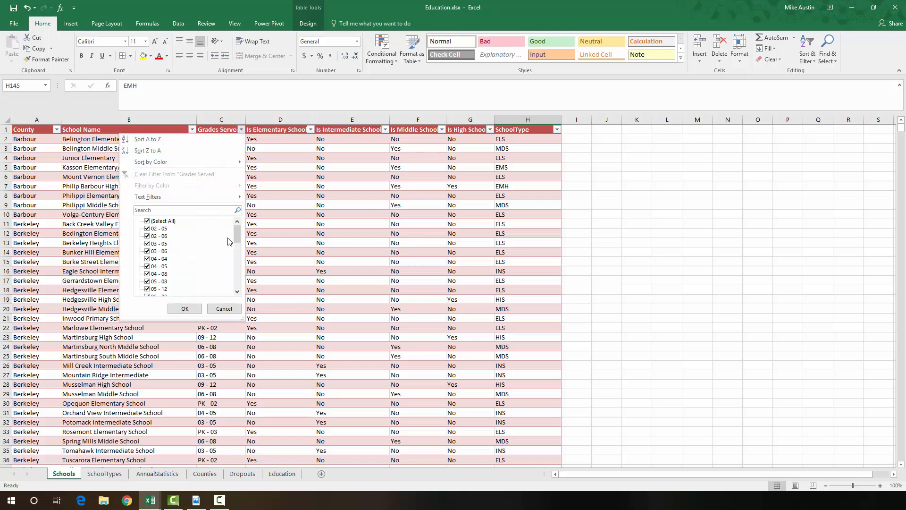
left_click_drag(237, 236, 239, 287)
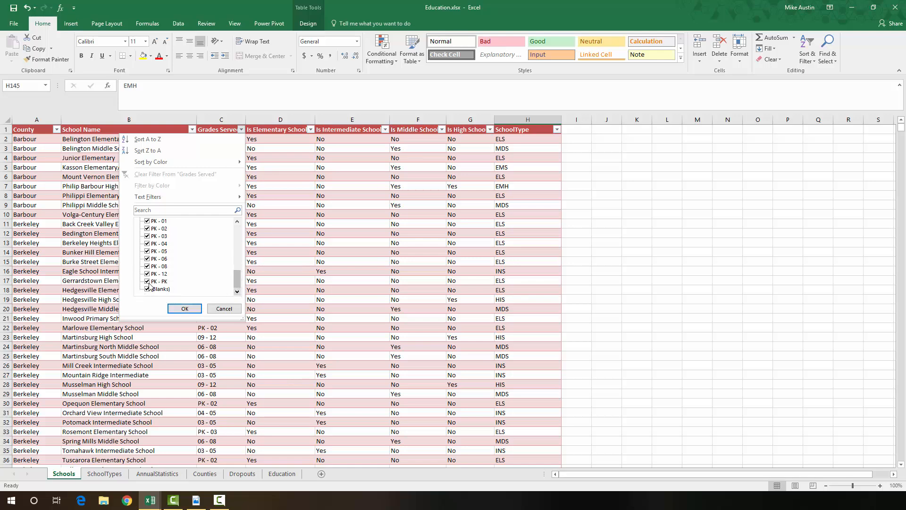
left_click_drag(237, 282, 237, 225)
left_click(148, 221)
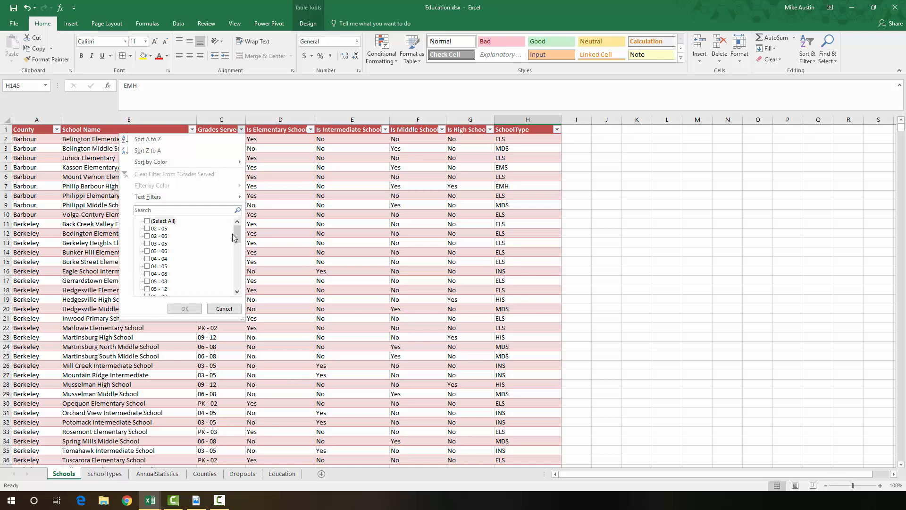
left_click_drag(236, 238, 239, 289)
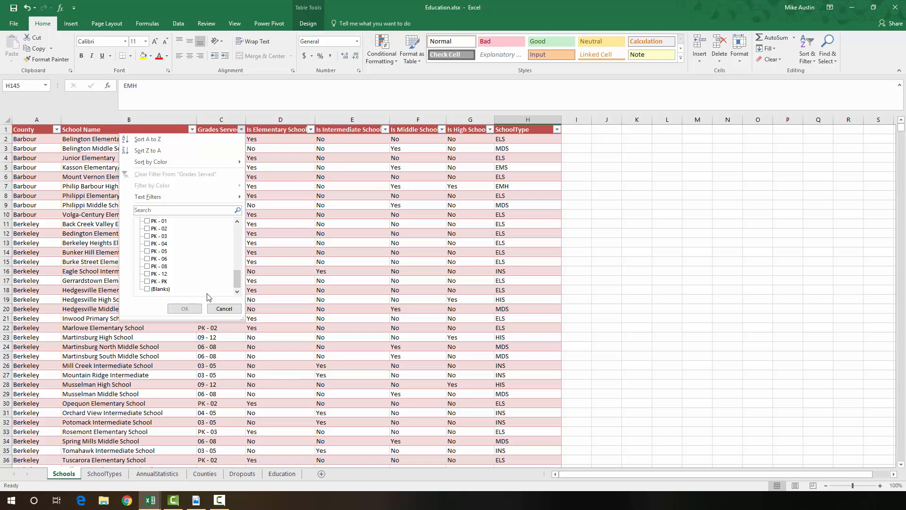
left_click(148, 281)
left_click(184, 309)
Look up the preschool code on the SchoolTypes sheet, then enter PRE as SchoolType for all filtered PK - PK schools.
left_click(530, 140)
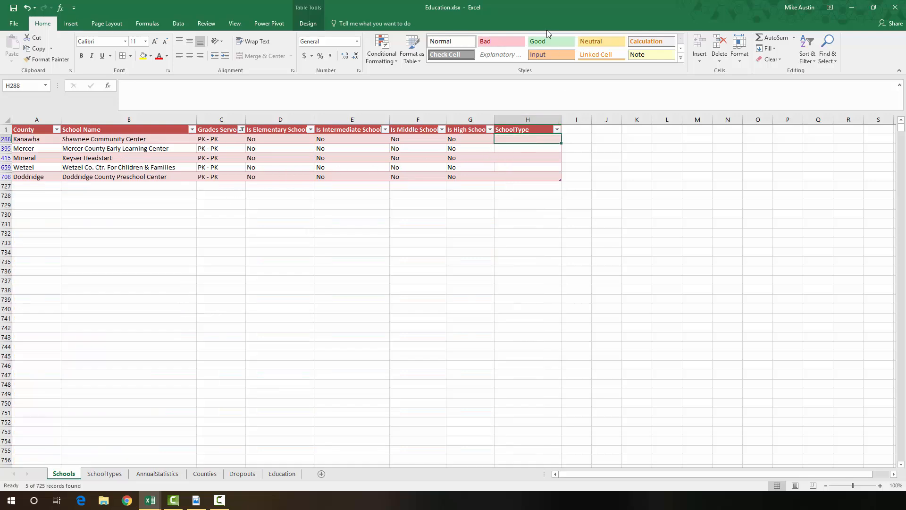
left_click(105, 474)
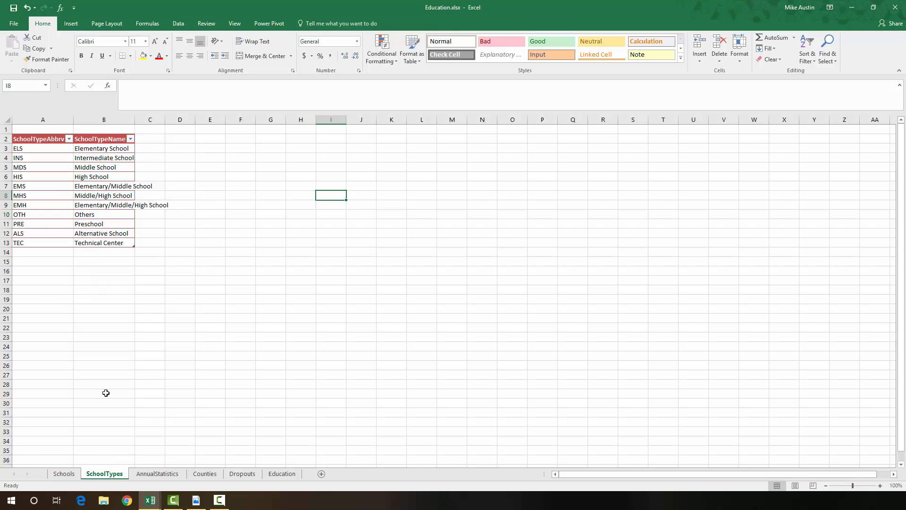
left_click(62, 474)
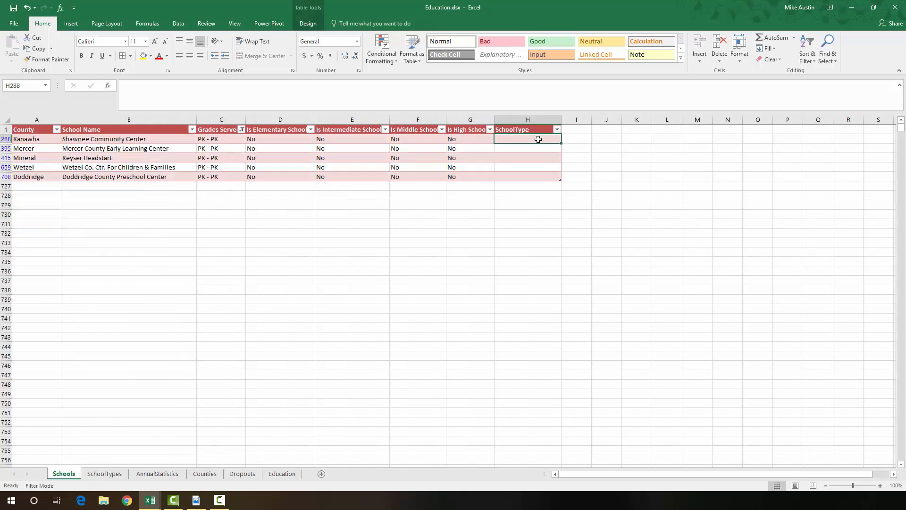
type("PRE")
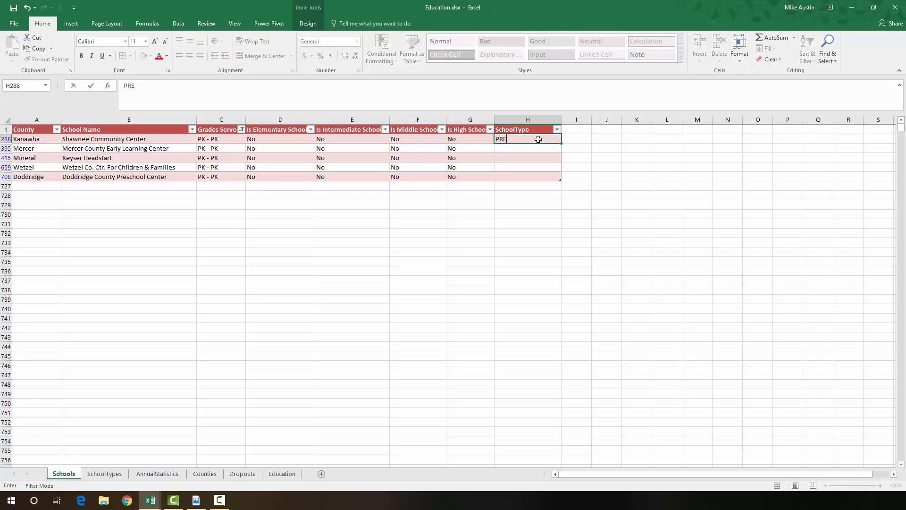
left_click(538, 148)
left_click(551, 140)
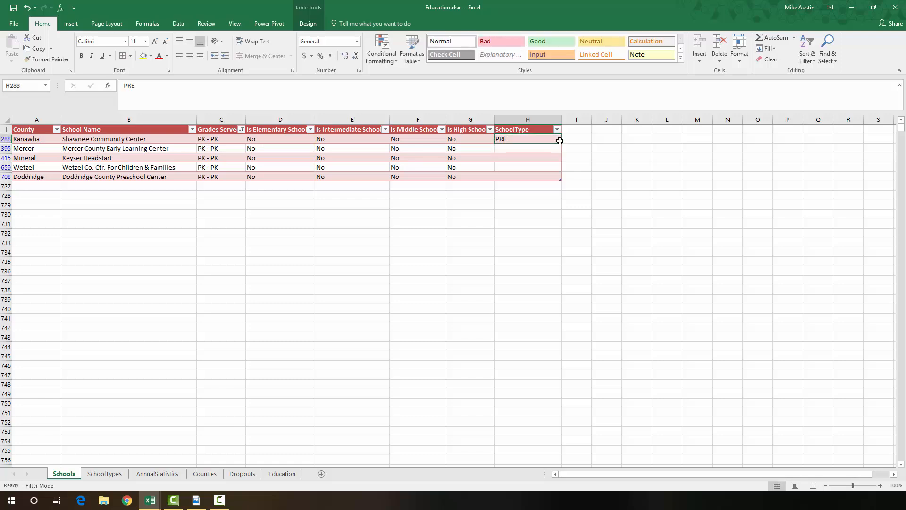
left_click_drag(562, 146, 562, 148)
left_click_drag(559, 177, 559, 177)
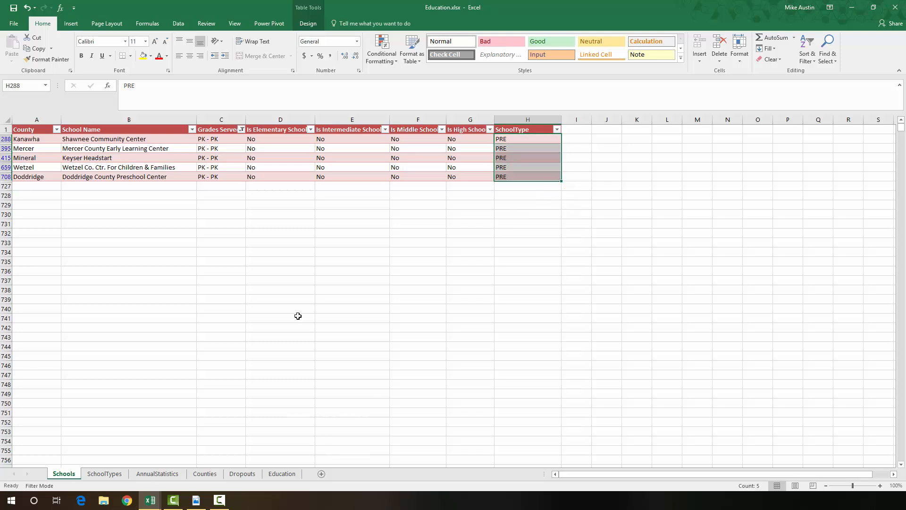
Remove the Grades Served filter and filter the SchoolType column to blanks only.
left_click(241, 129)
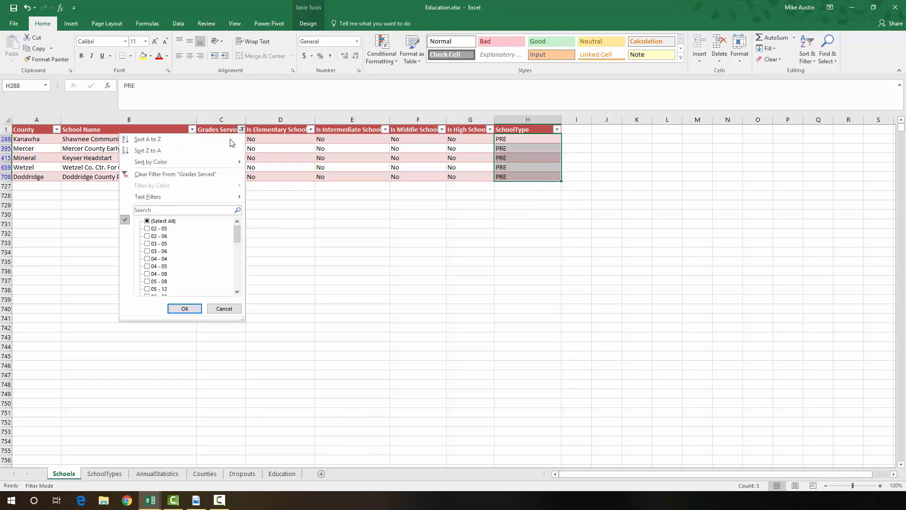
left_click(204, 177)
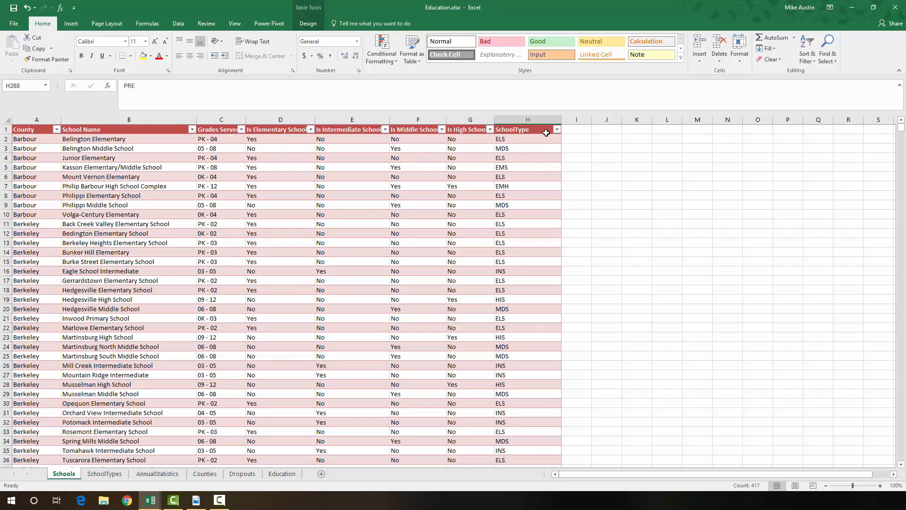
left_click(557, 129)
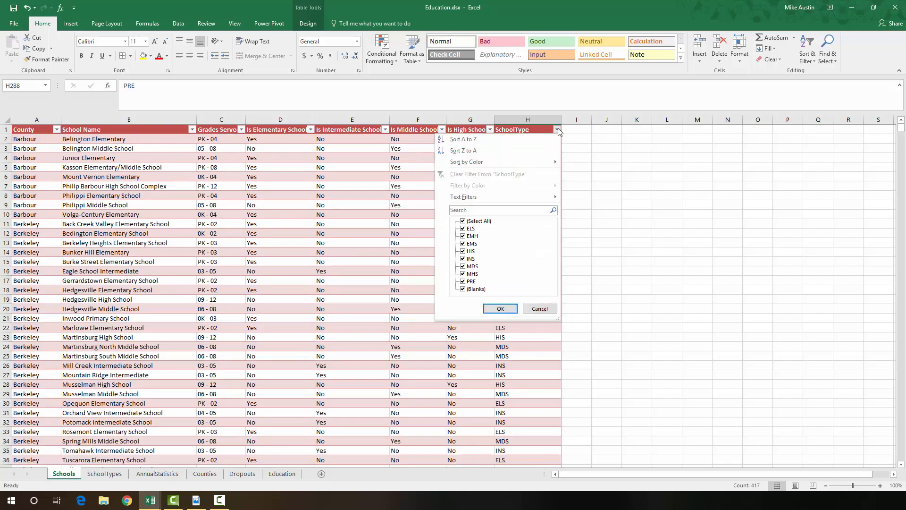
left_click(464, 221)
left_click(464, 289)
left_click(497, 307)
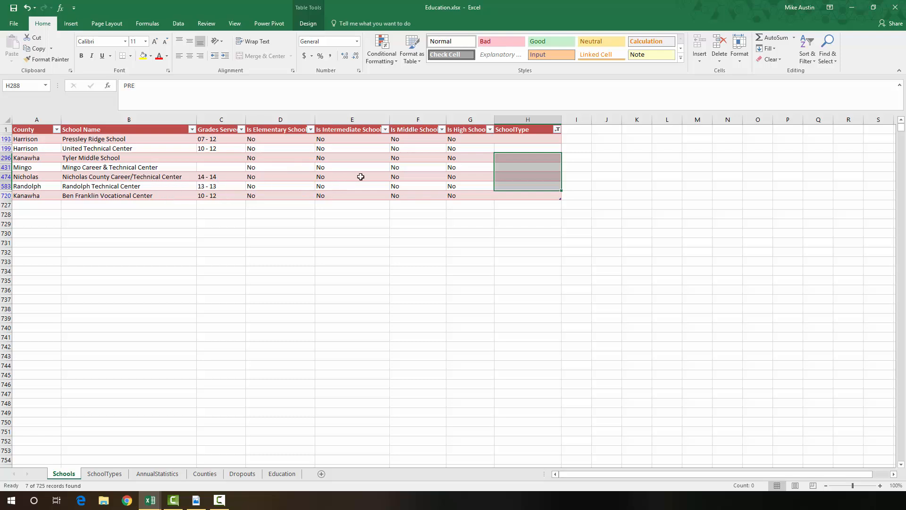
Enter TEC as SchoolType for the United, Mingo, Nicholas County and Randolph technical centers and the Ben Franklin Vocational Center.
left_click(499, 168)
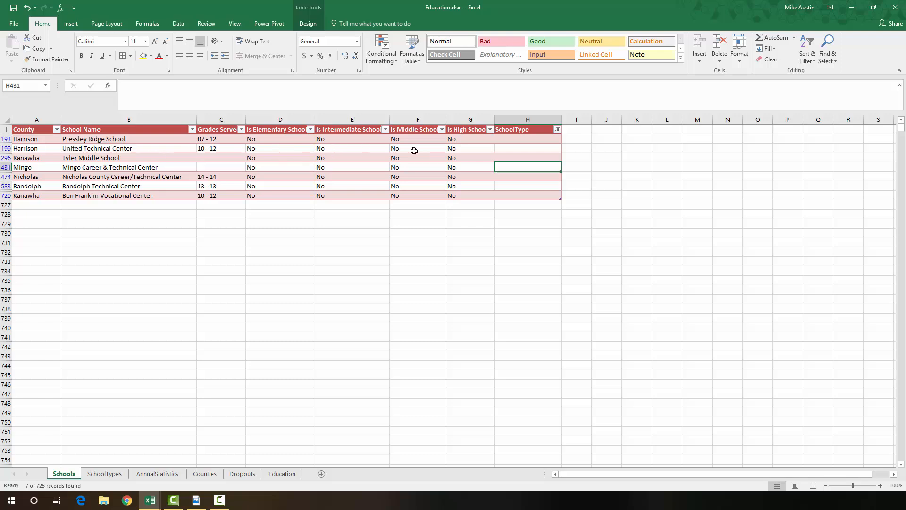
left_click(497, 146)
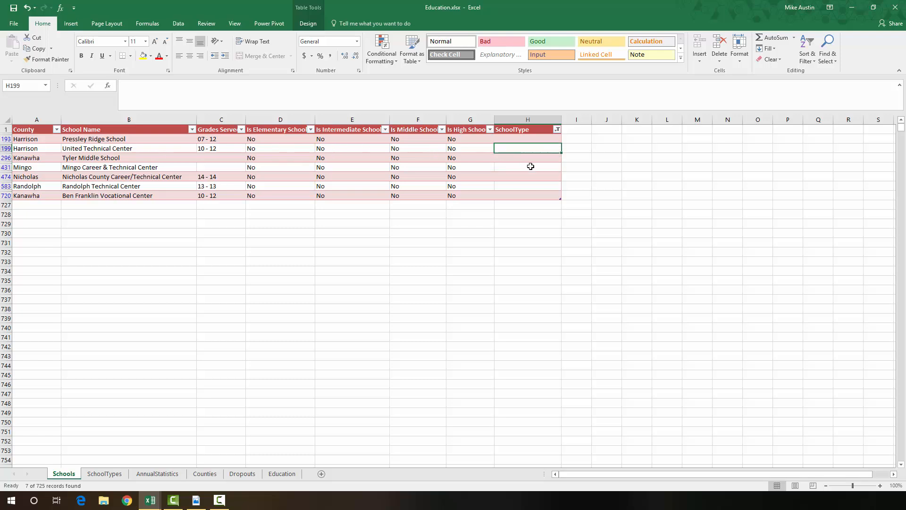
type("TEC")
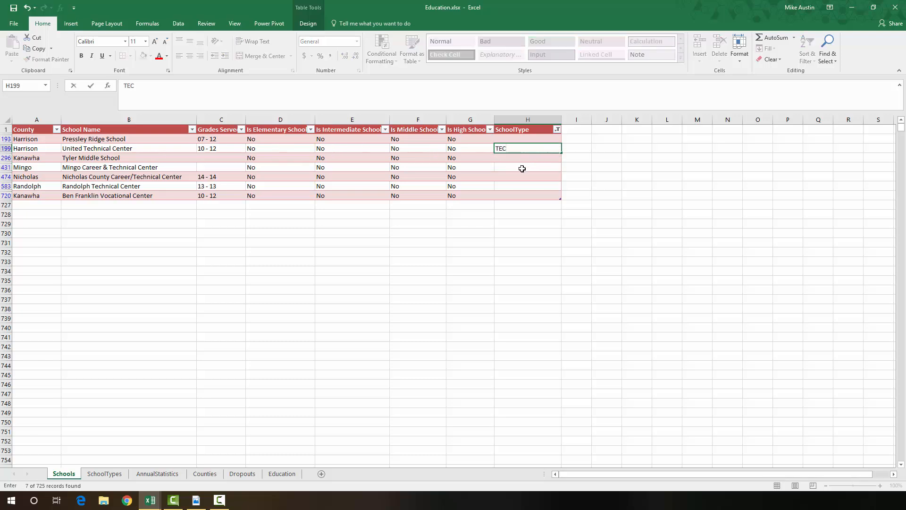
left_click(521, 168)
type("TEC")
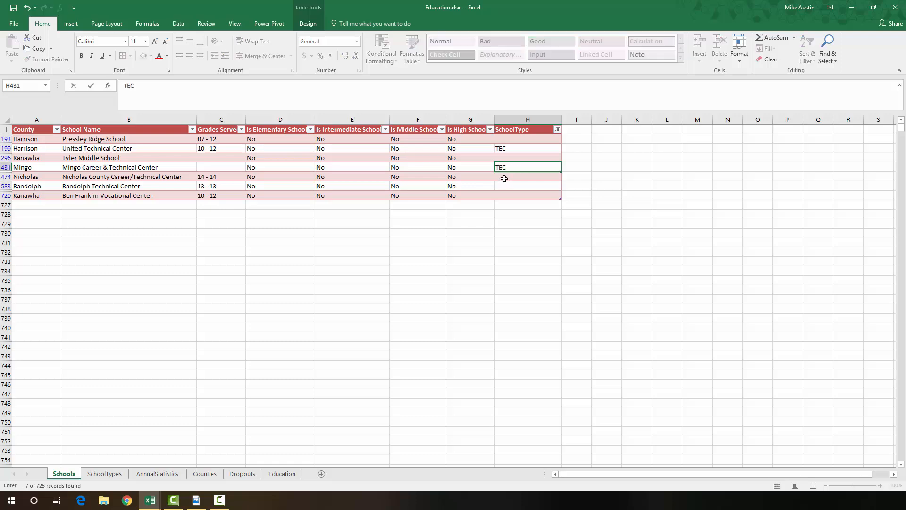
left_click(504, 178)
type("TEC")
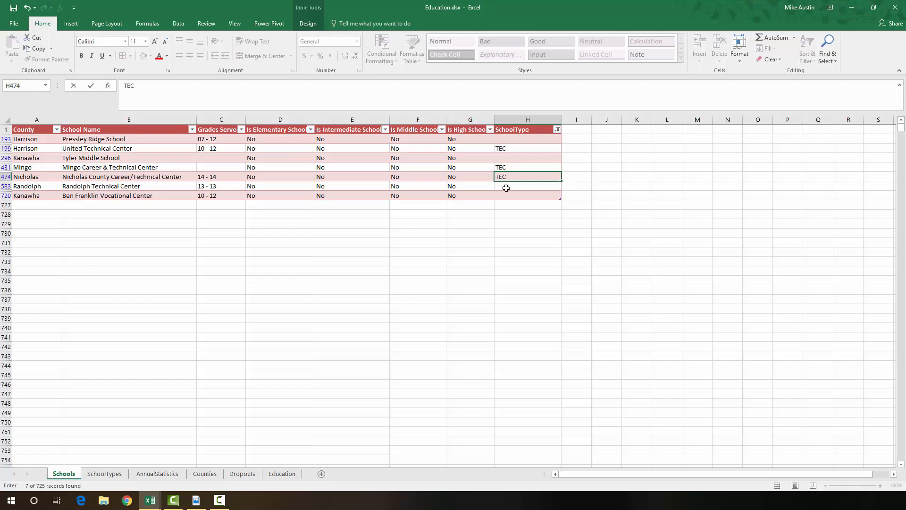
left_click(504, 187)
type("TEC")
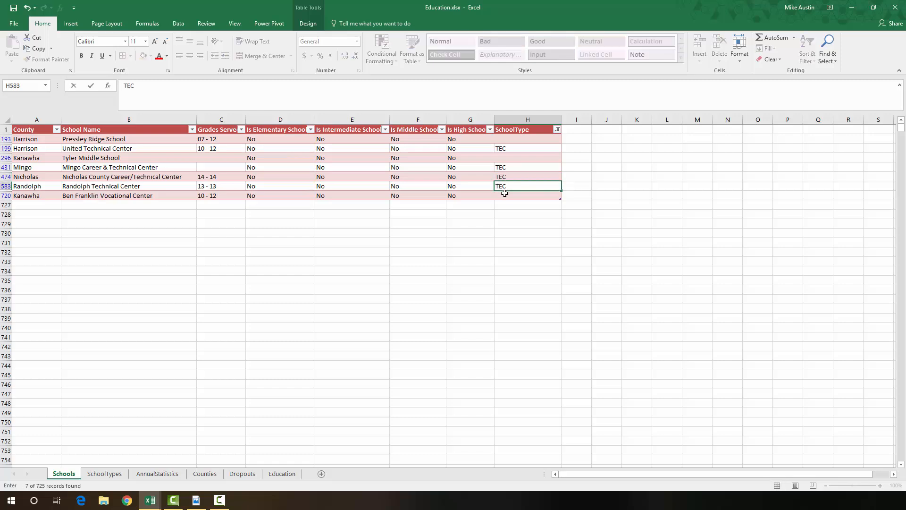
left_click(503, 195)
type("TEC")
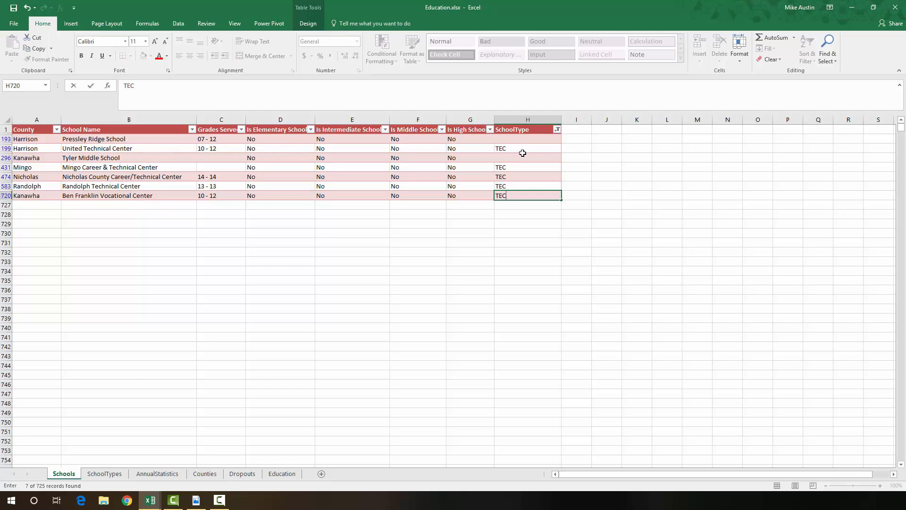
Check the codes on the SchoolTypes sheet and remove the SchoolType filter from the Schools table.
left_click(515, 156)
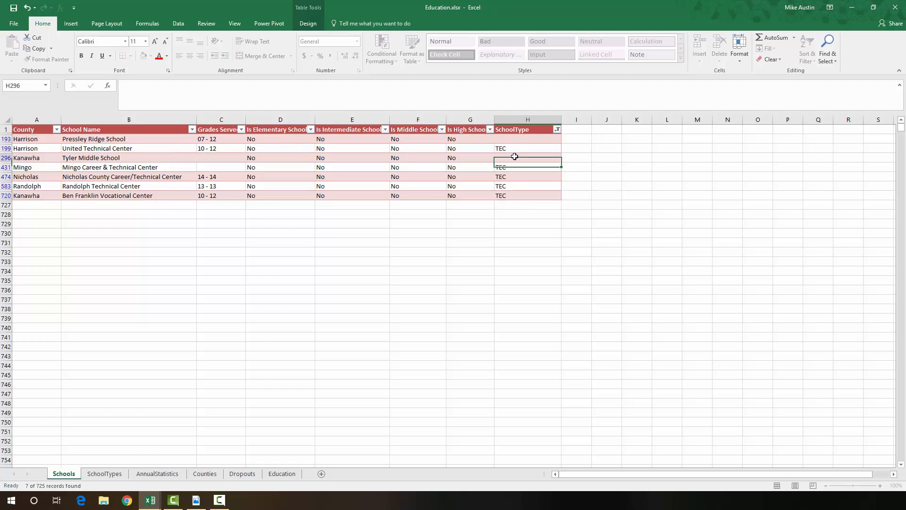
left_click(100, 474)
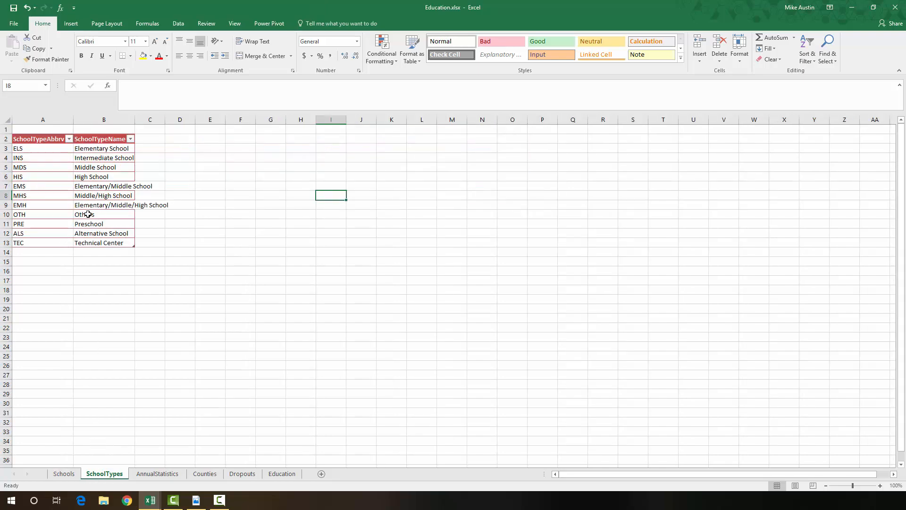
left_click(72, 476)
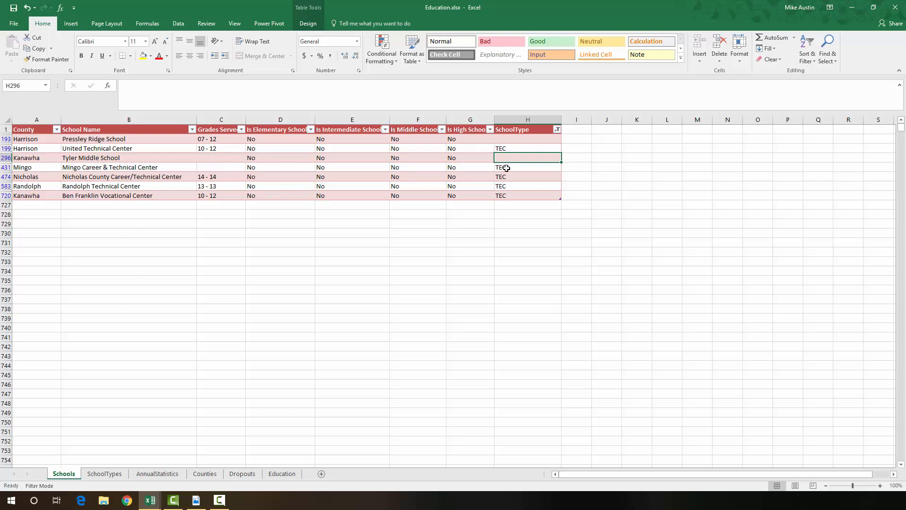
left_click(557, 130)
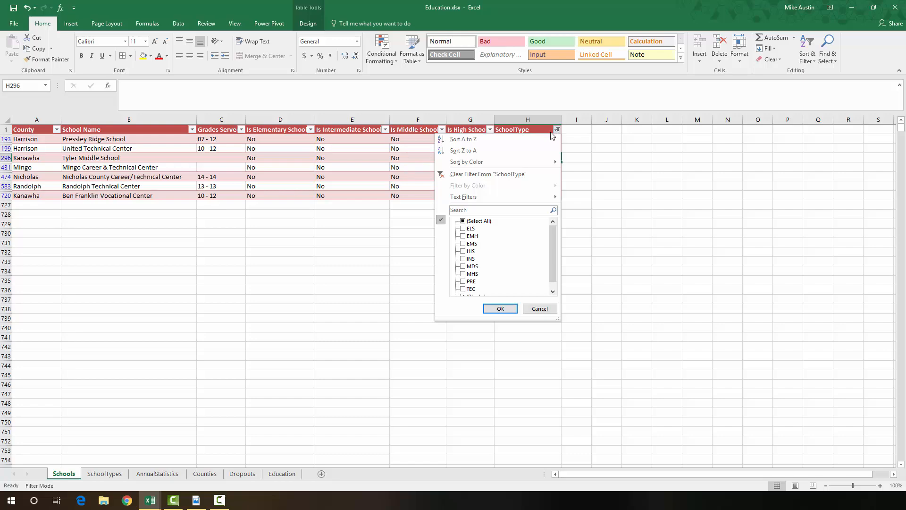
left_click(468, 175)
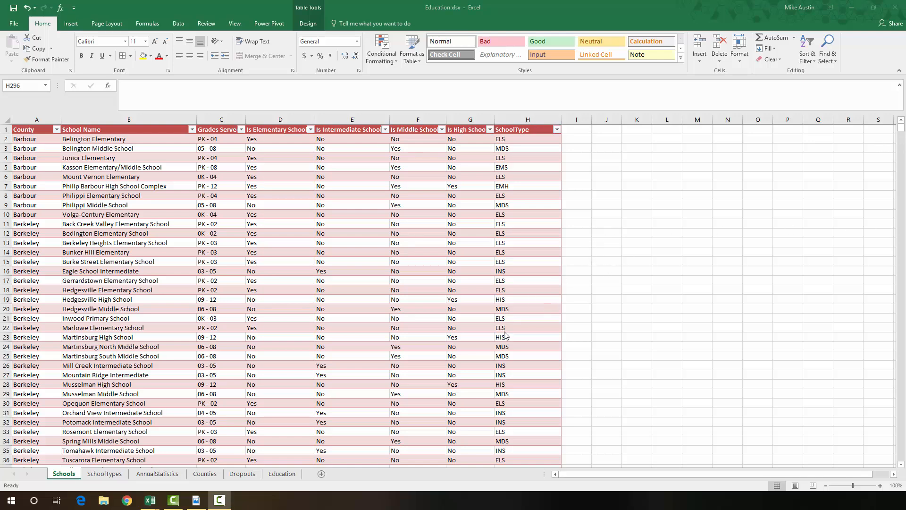
Delete the Is Elementary, Is Intermediate, Is Middle and Is High School columns from the Schools sheet.
left_click(410, 174)
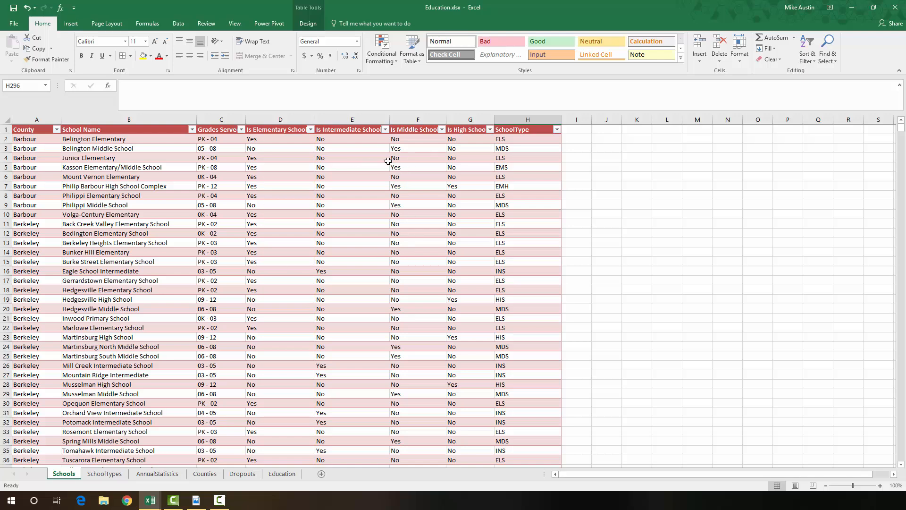
left_click(285, 118)
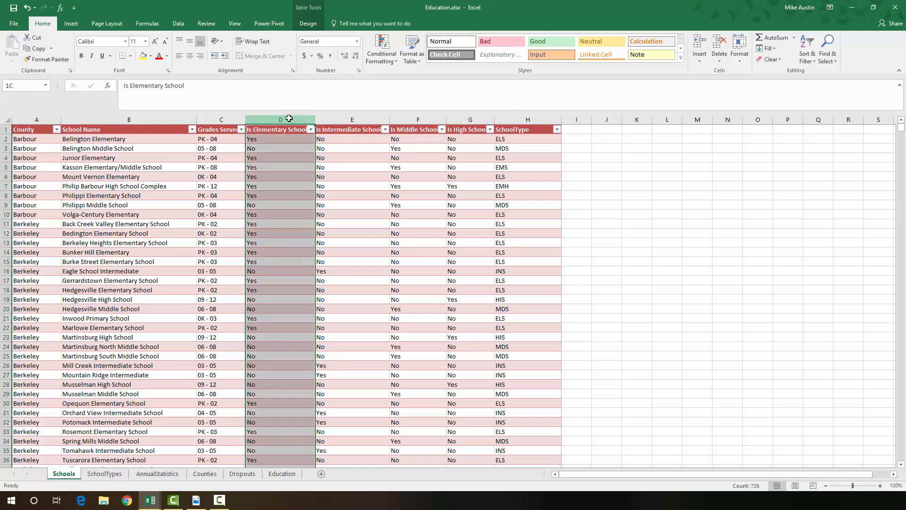
left_click_drag(289, 118, 452, 121)
right_click(456, 158)
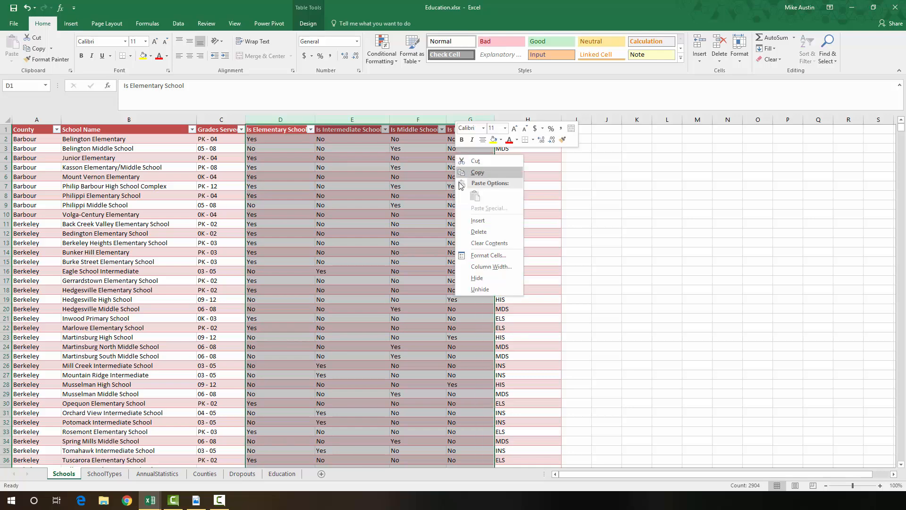
left_click(472, 232)
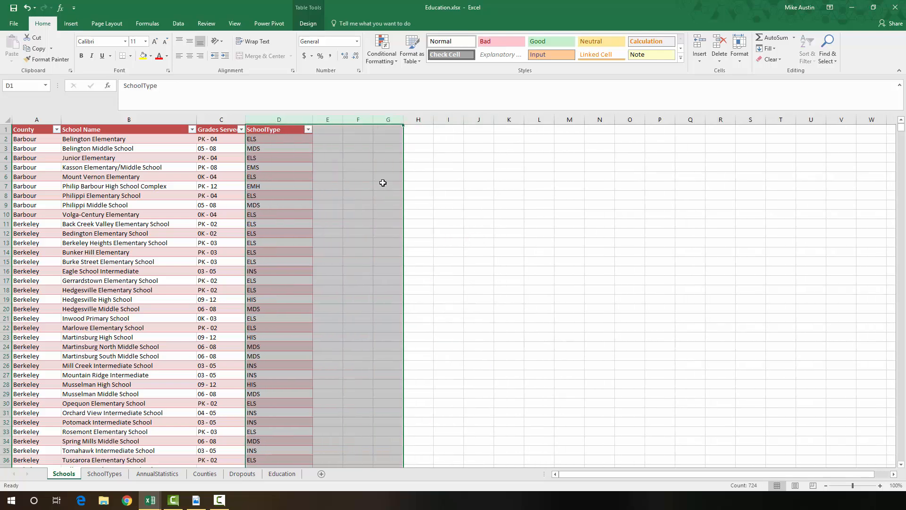
left_click(385, 195)
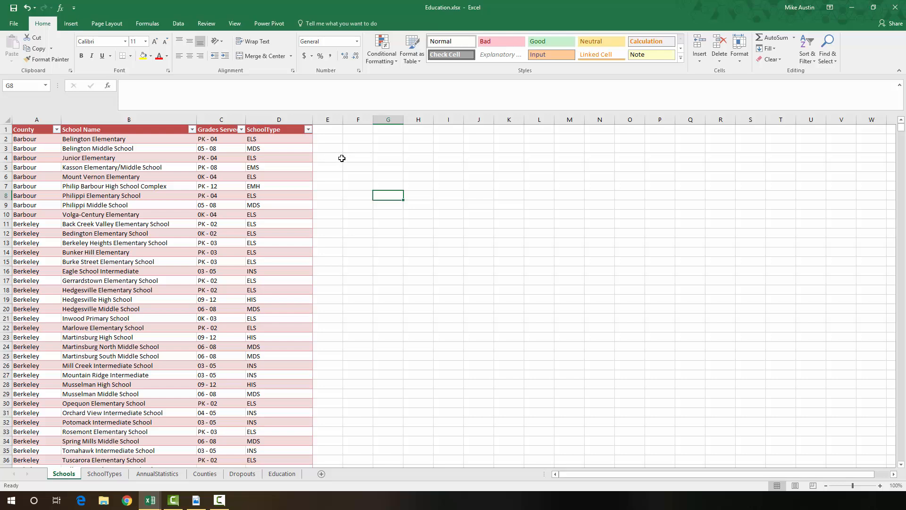
Rename the SchoolType column header on the Schools sheet to SchoolTypeAbbrv.
double_click(285, 129)
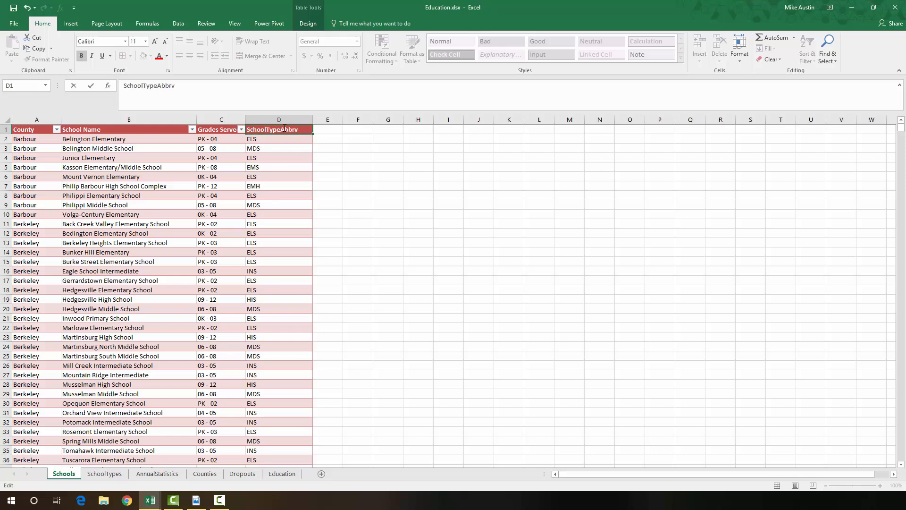
left_click(357, 160)
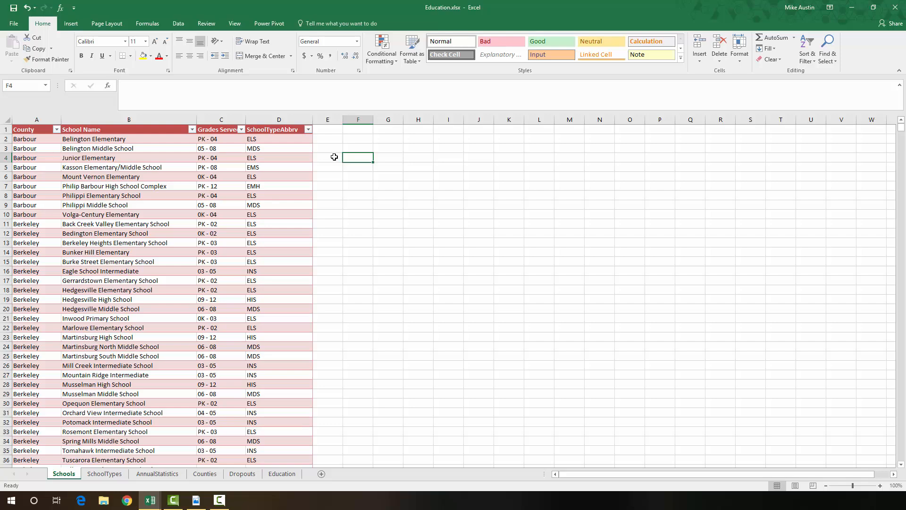
left_click(905, 250)
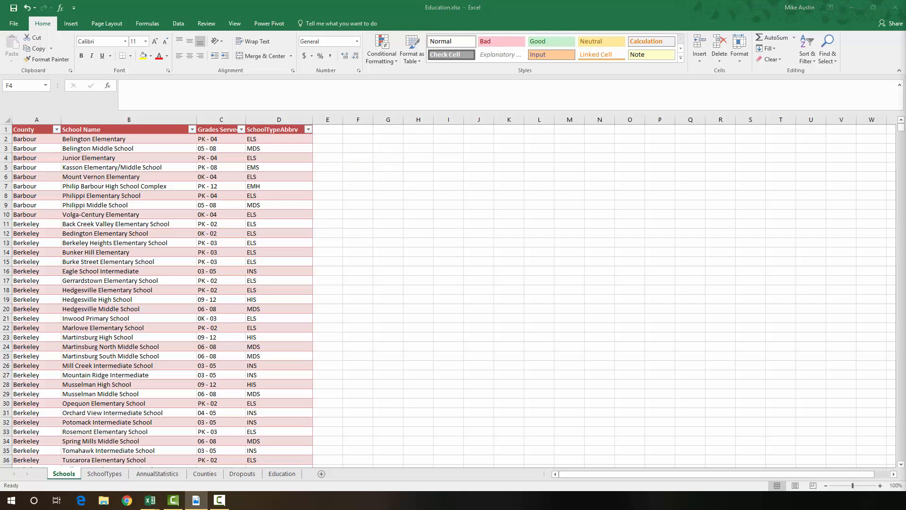
Remove rows duplicated across all columns from the table on the AnnualStatistics sheet.
left_click(105, 474)
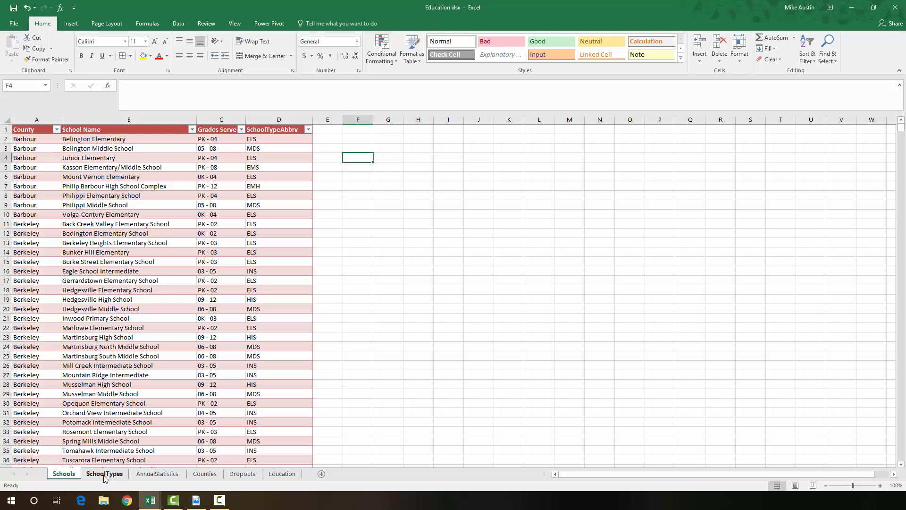
left_click(147, 475)
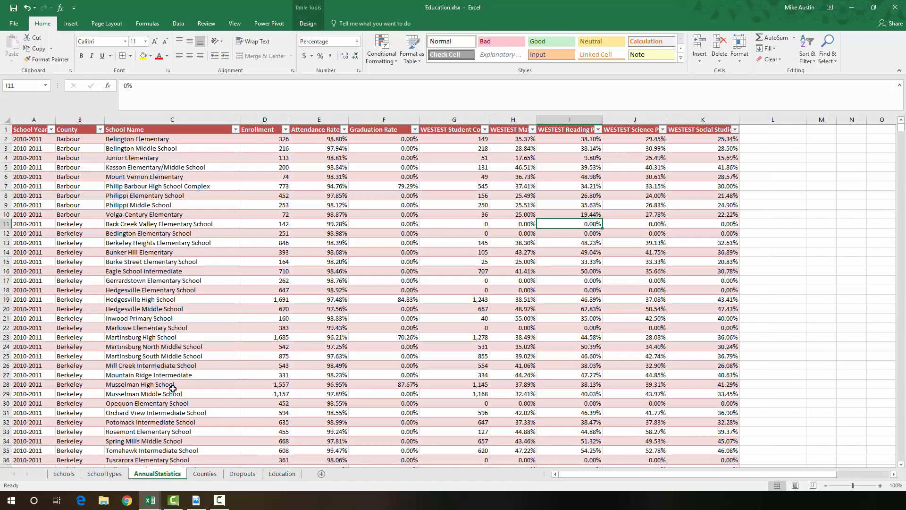
left_click(36, 131)
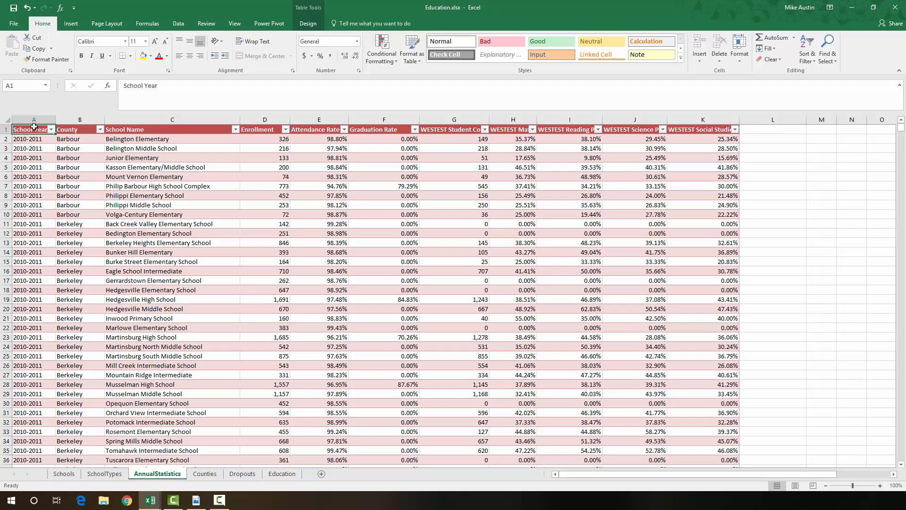
left_click(34, 126)
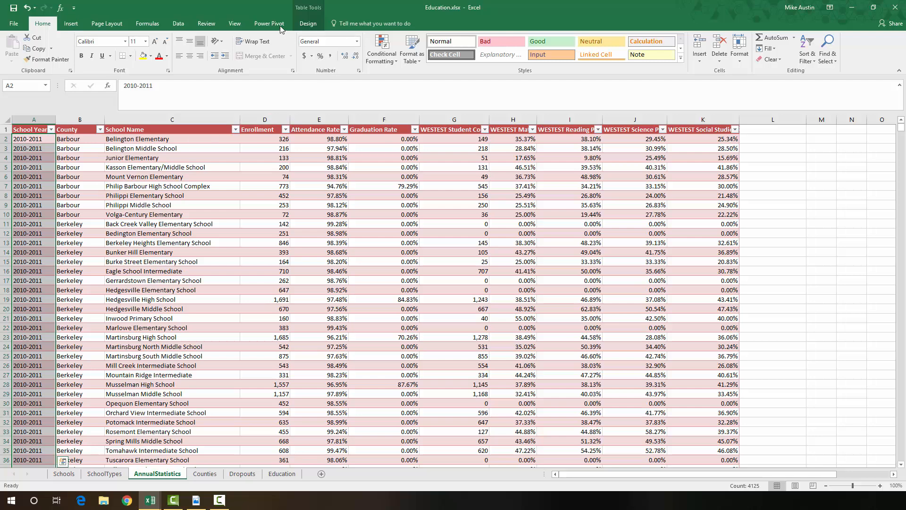
left_click(308, 24)
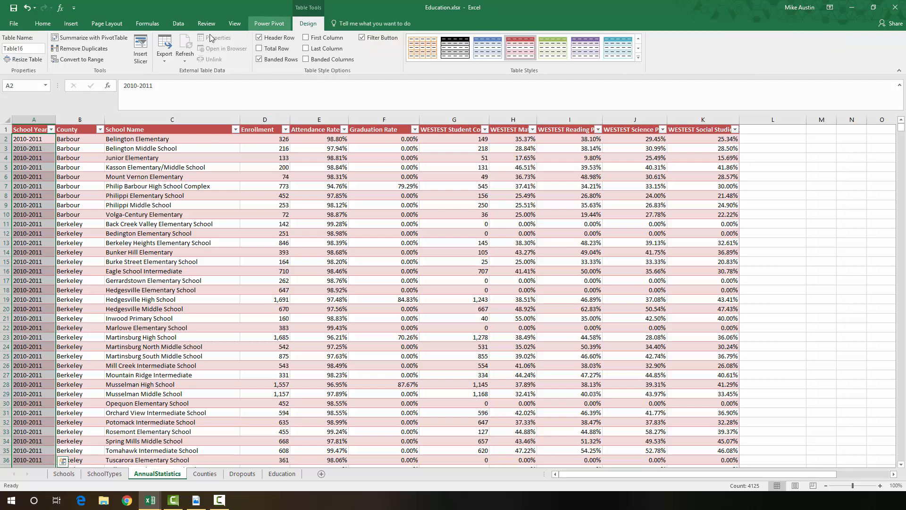
left_click(92, 49)
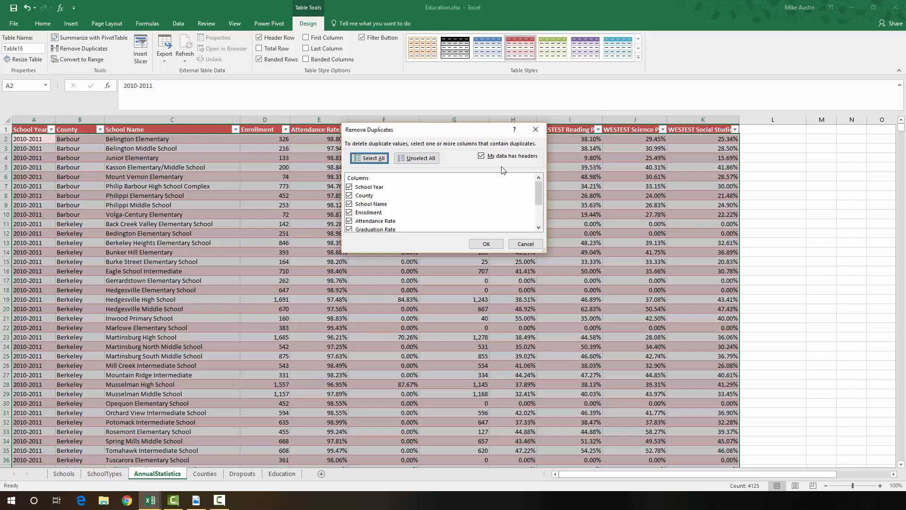
left_click(491, 248)
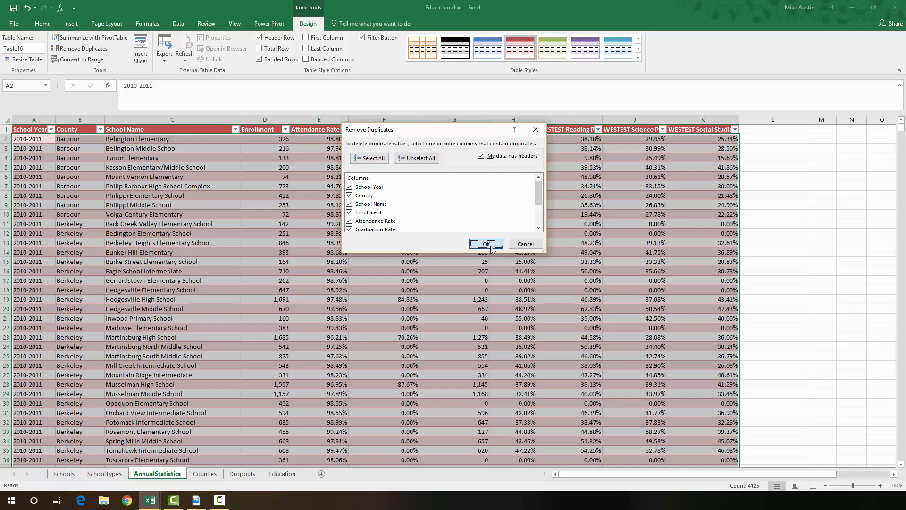
left_click(457, 277)
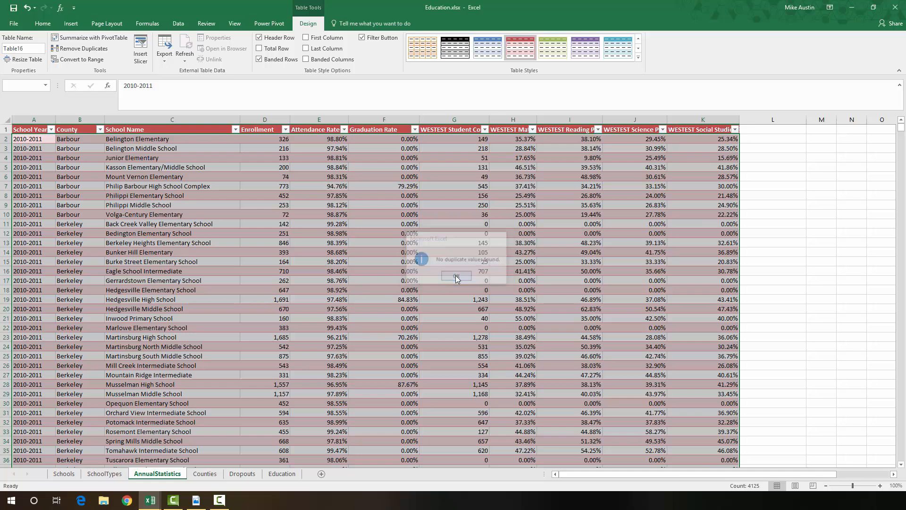
Remove duplicate rows from the Counties table based on County, Region and Population, and look over the remaining counties.
left_click(203, 478)
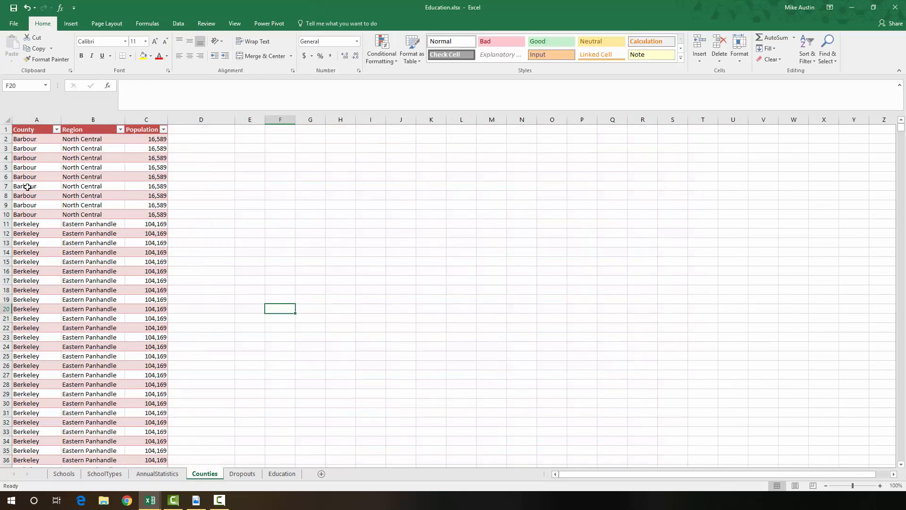
left_click(40, 124)
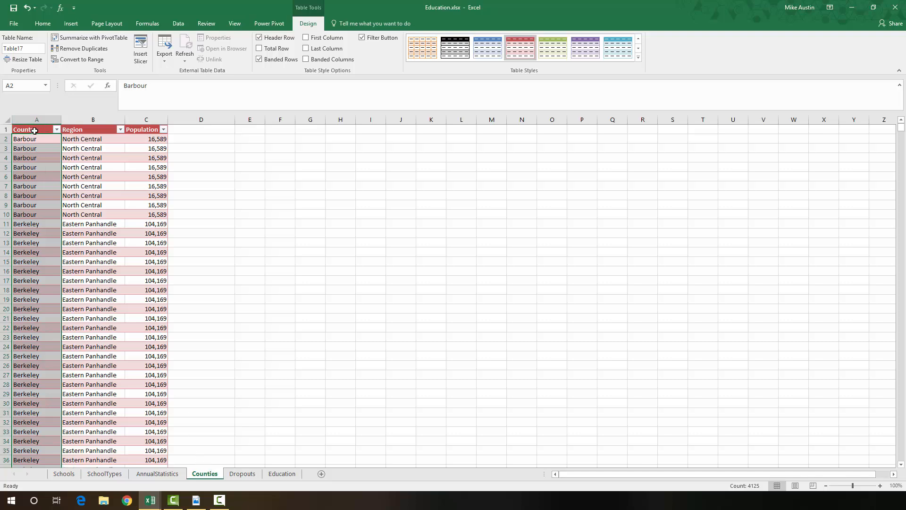
left_click(77, 50)
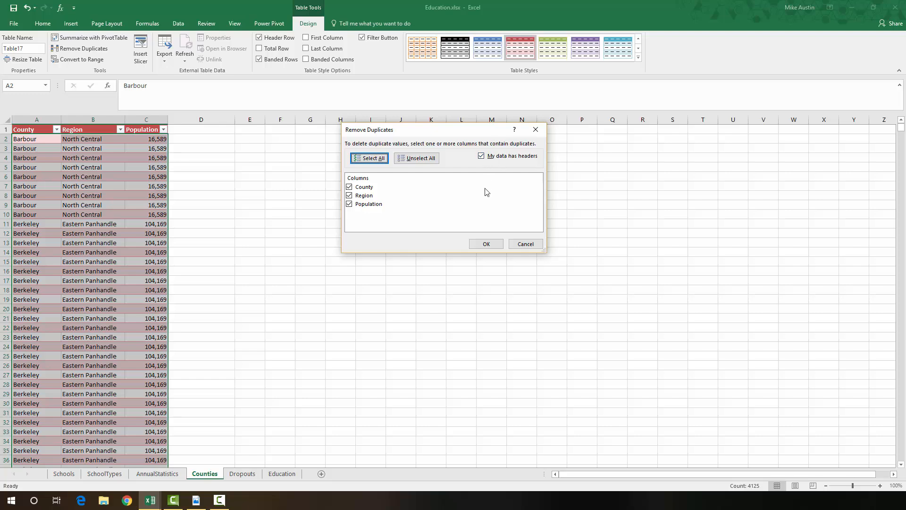
left_click(487, 245)
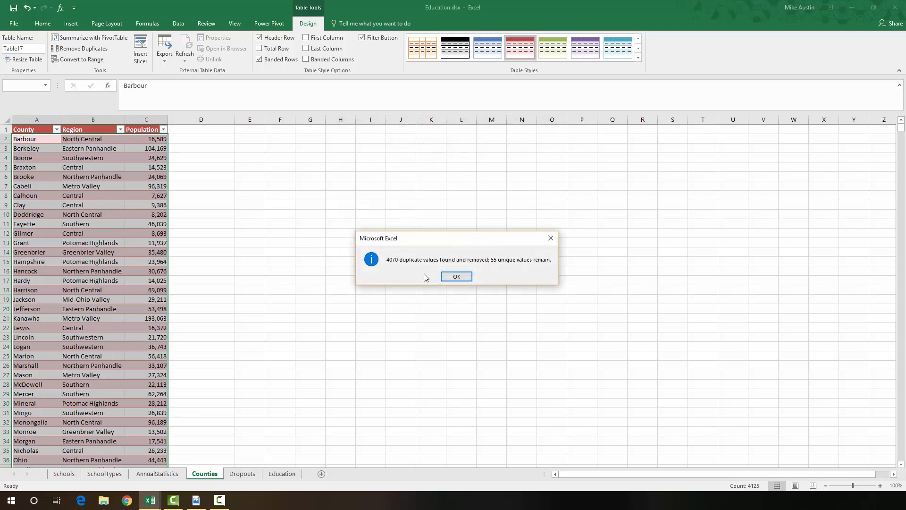
left_click(457, 276)
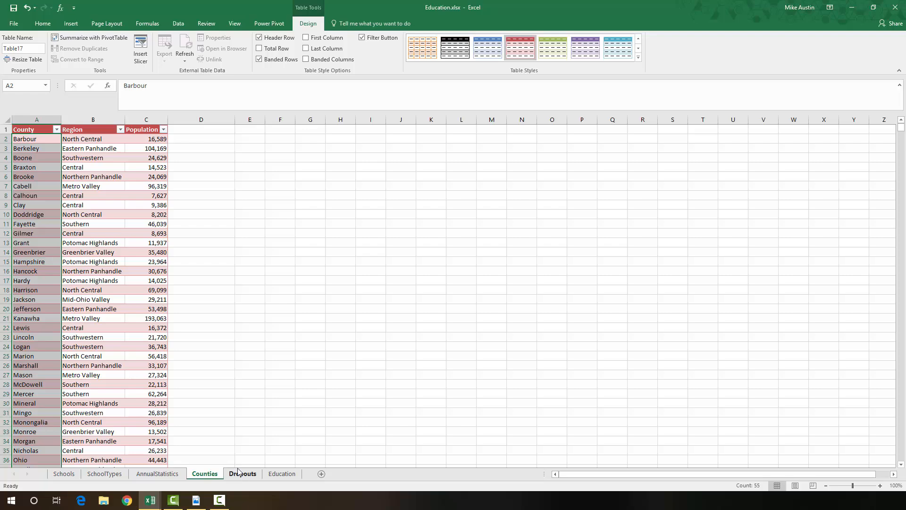
scroll(198, 401, "down", 8)
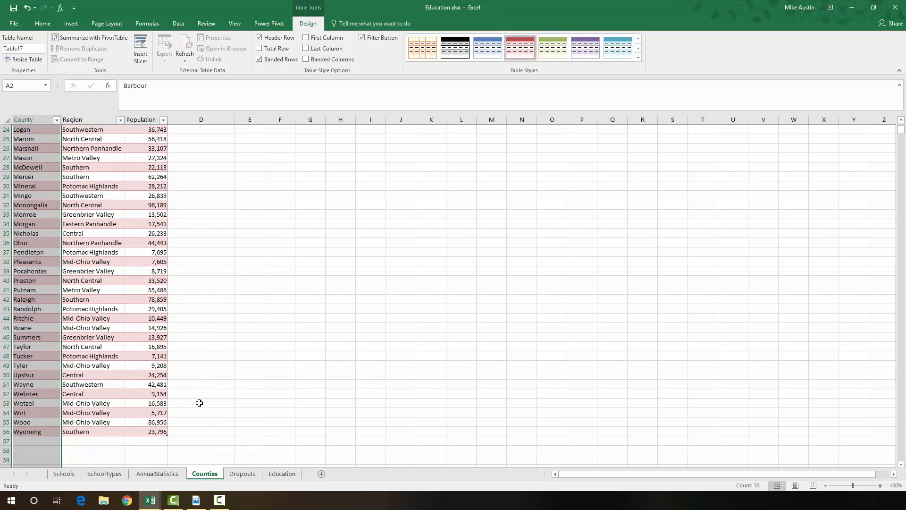
scroll(200, 402, "up", 2)
scroll(216, 444, "up", 6)
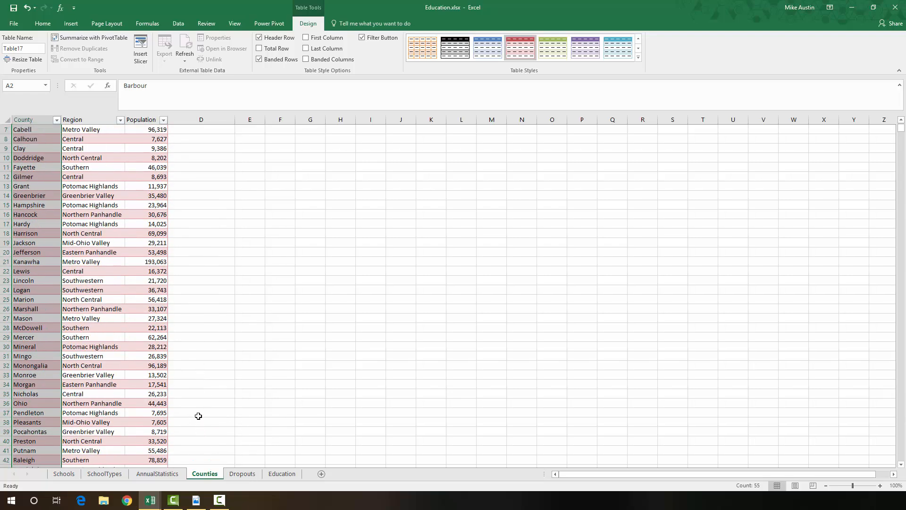
Remove duplicate rows from the Dropouts table based on School Year, County and Dropout Rate, and look over the remaining rows.
left_click(243, 474)
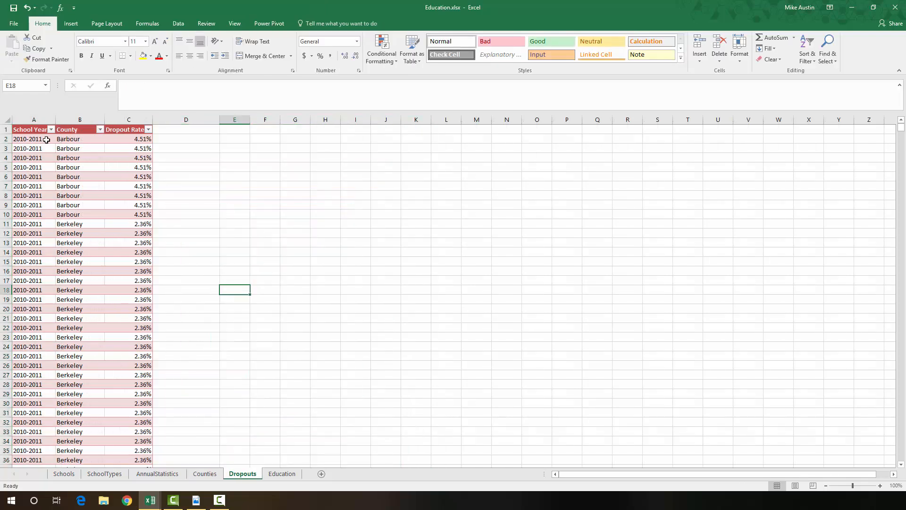
left_click(36, 123)
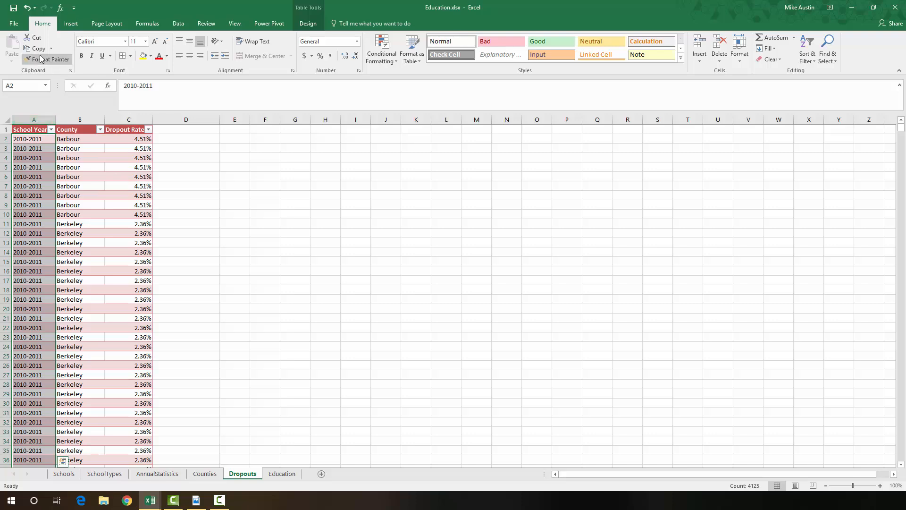
left_click(311, 27)
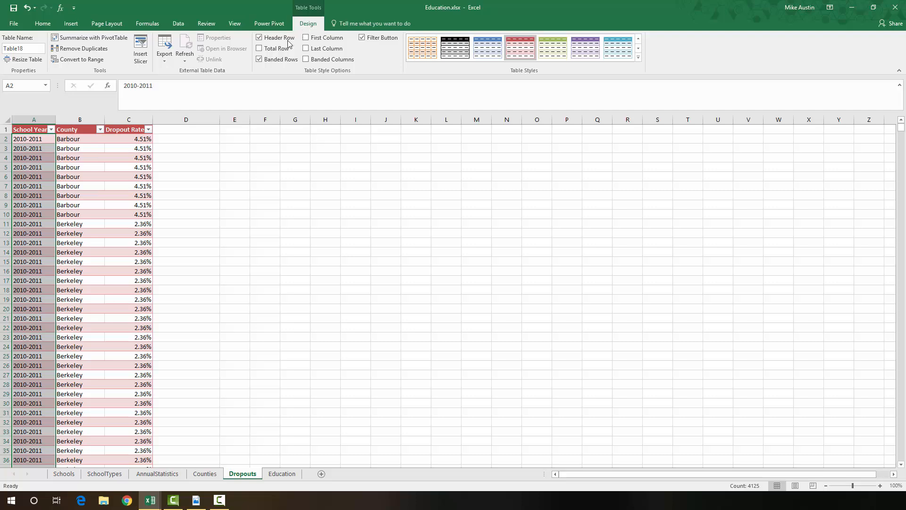
left_click(83, 49)
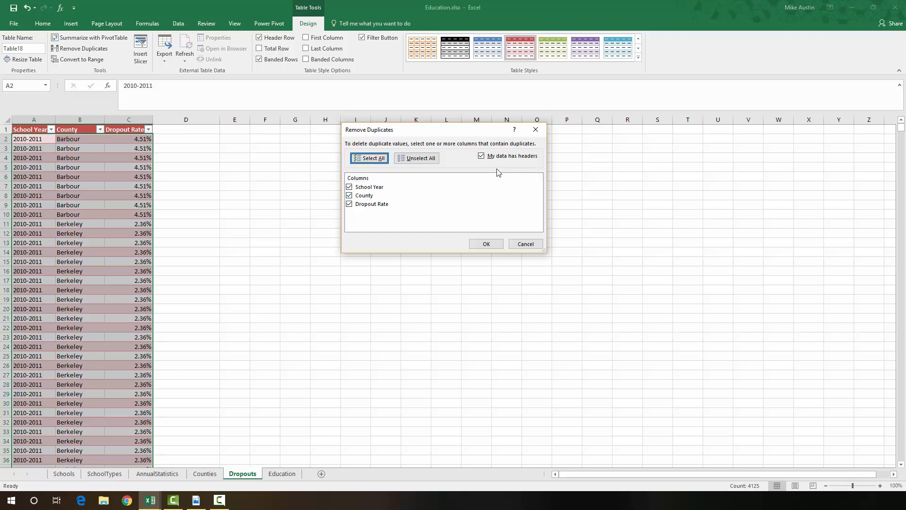
left_click(482, 244)
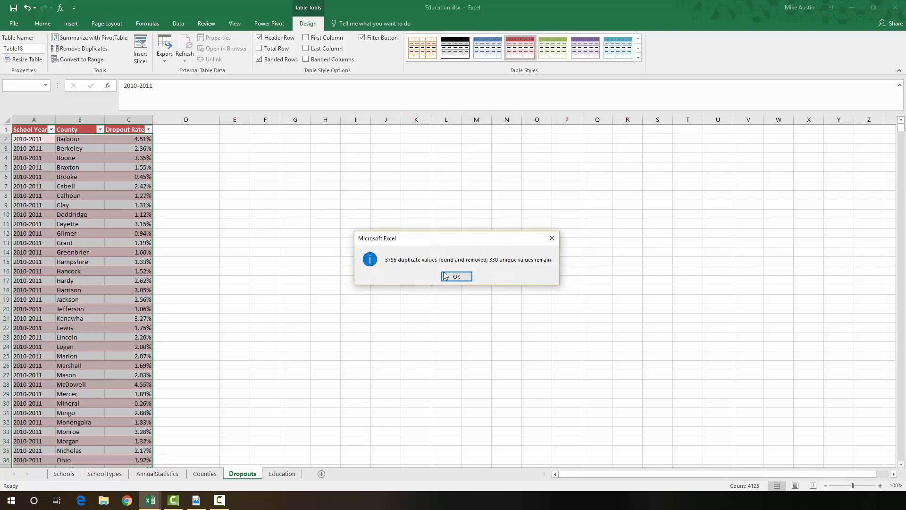
left_click(457, 276)
left_click(263, 279)
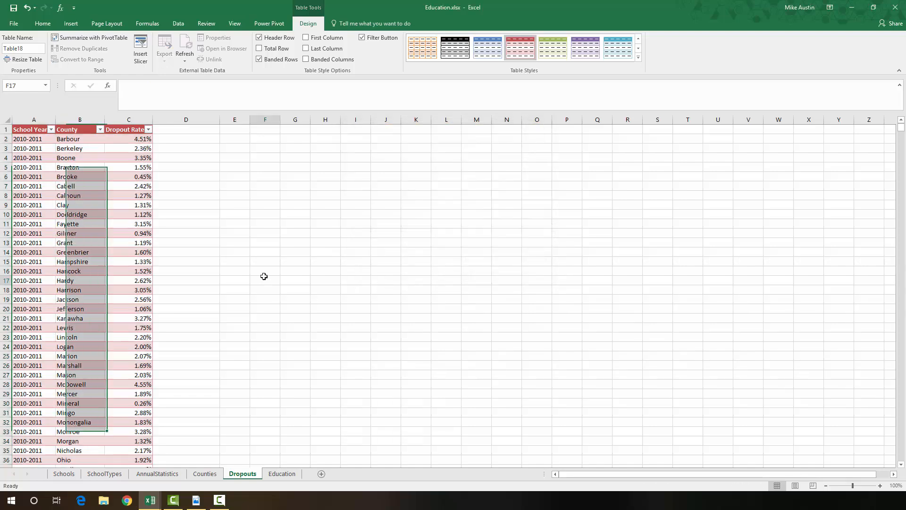
scroll(134, 347, "up", 1)
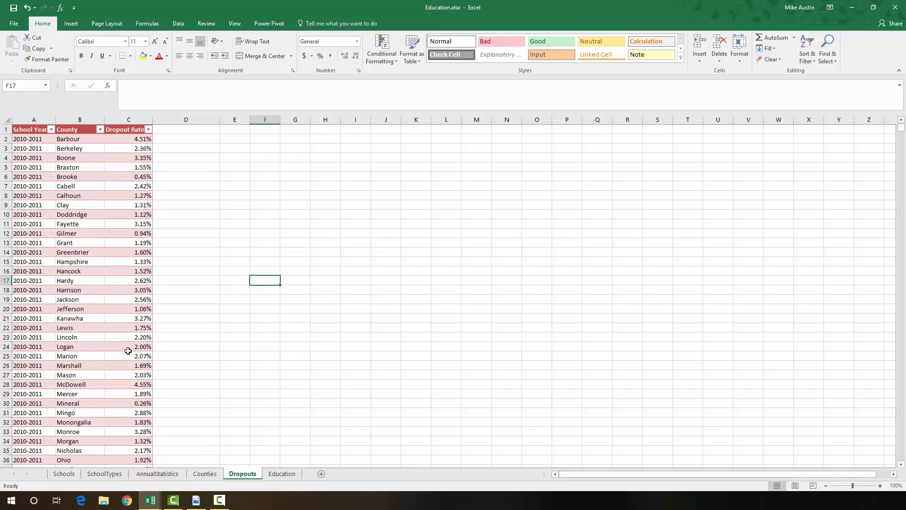
scroll(128, 349, "down", 6)
scroll(107, 361, "up", 2)
scroll(106, 362, "up", 4)
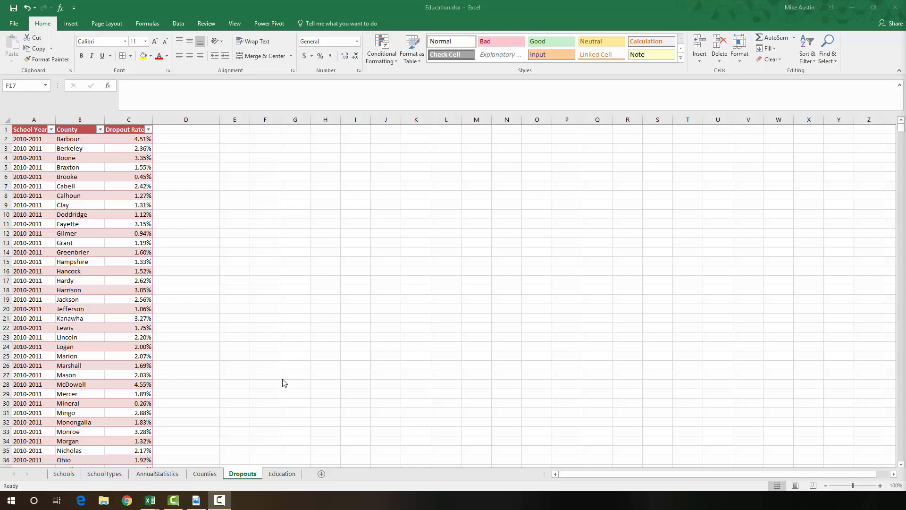
Filter the Schools table to show only schools in Barbour county.
left_click(70, 473)
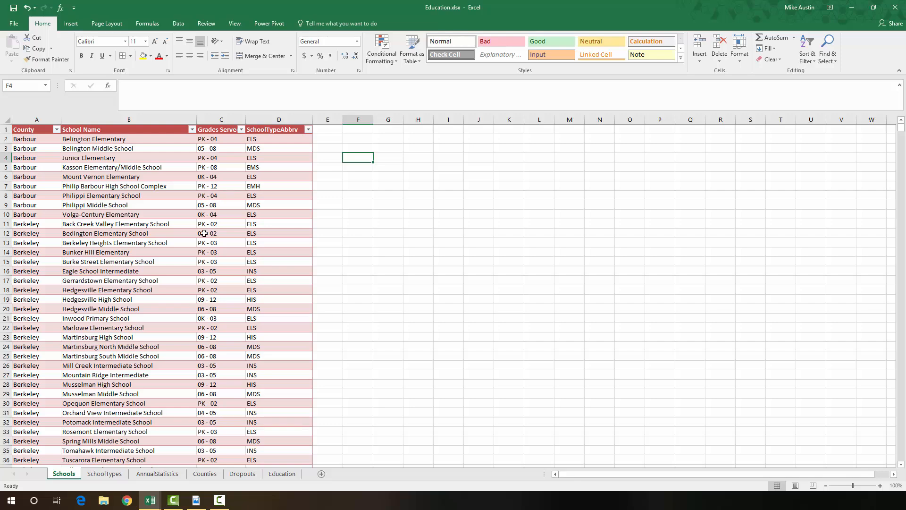
scroll(117, 292, "down", 1)
scroll(116, 292, "up", 1)
left_click(56, 130)
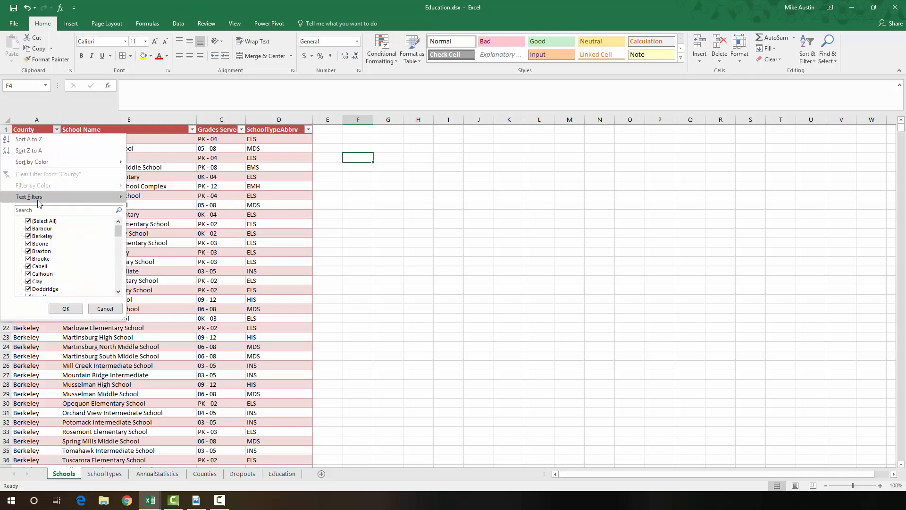
left_click(28, 222)
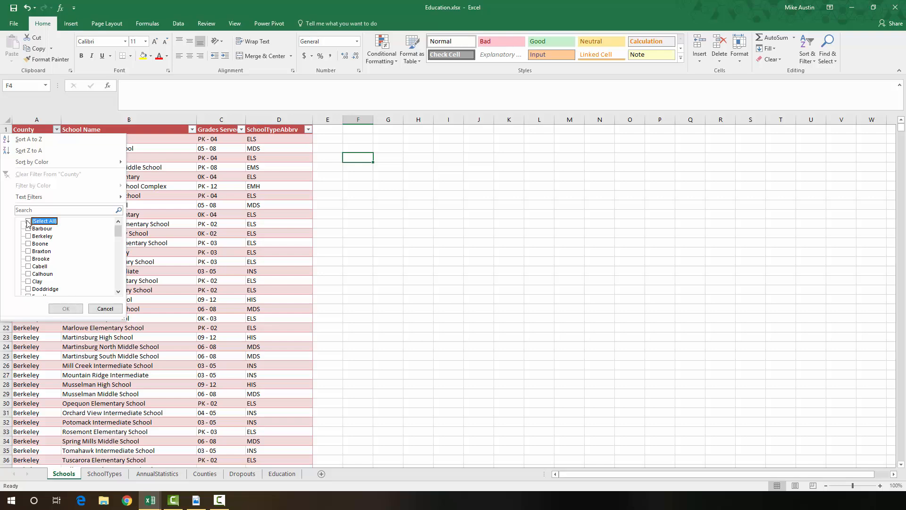
left_click(29, 229)
left_click(75, 308)
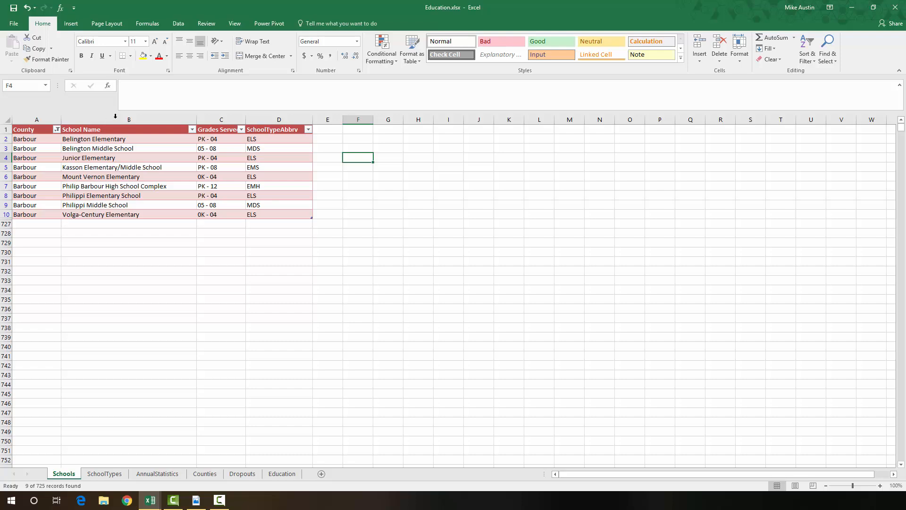
Filter the School Name column of the Schools table to Belington Elementary only.
left_click(191, 130)
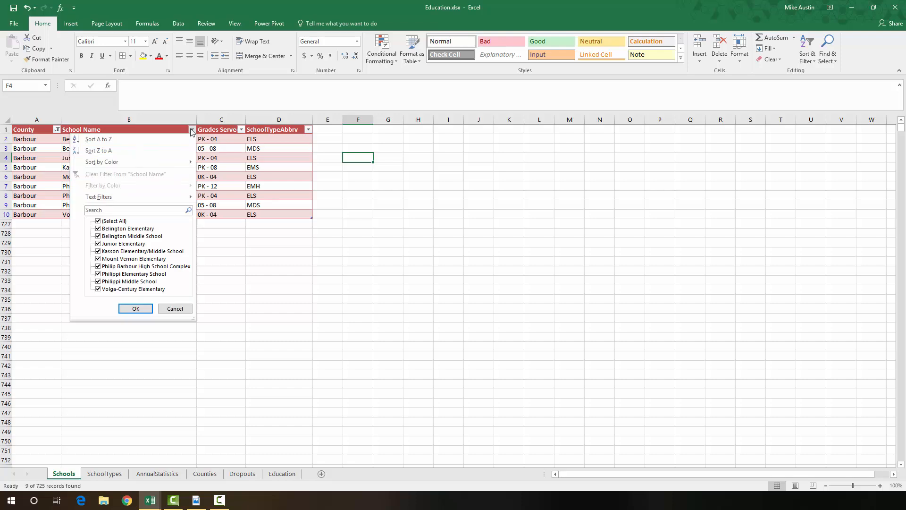
left_click(99, 221)
left_click(98, 229)
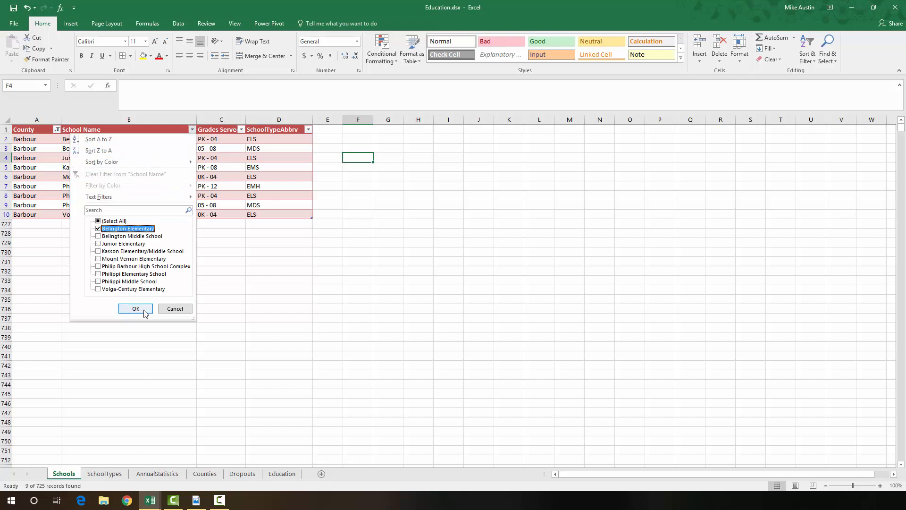
left_click(136, 309)
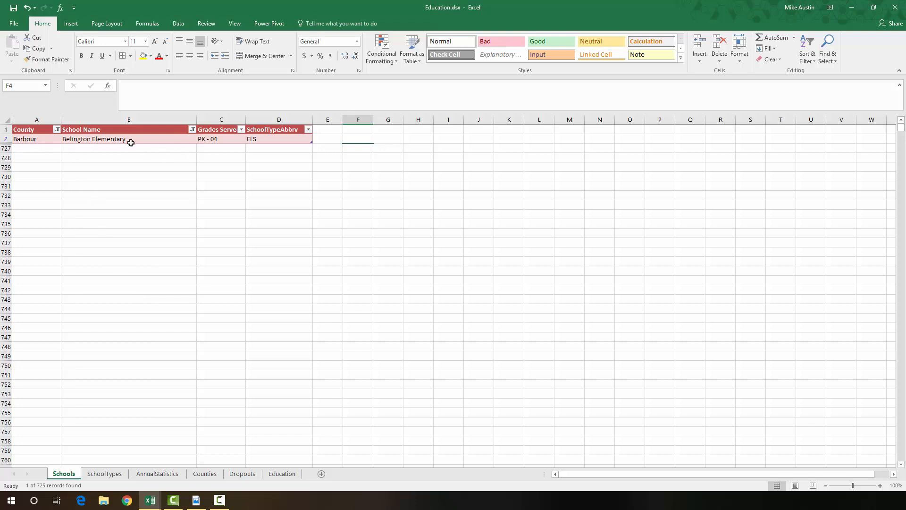
key("alt+Tab")
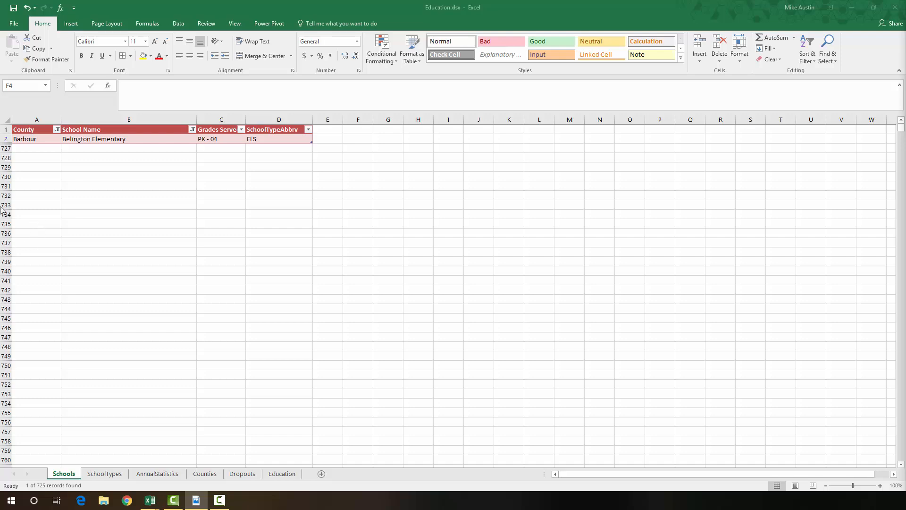
Clear the County filter from the Schools table.
left_click(56, 130)
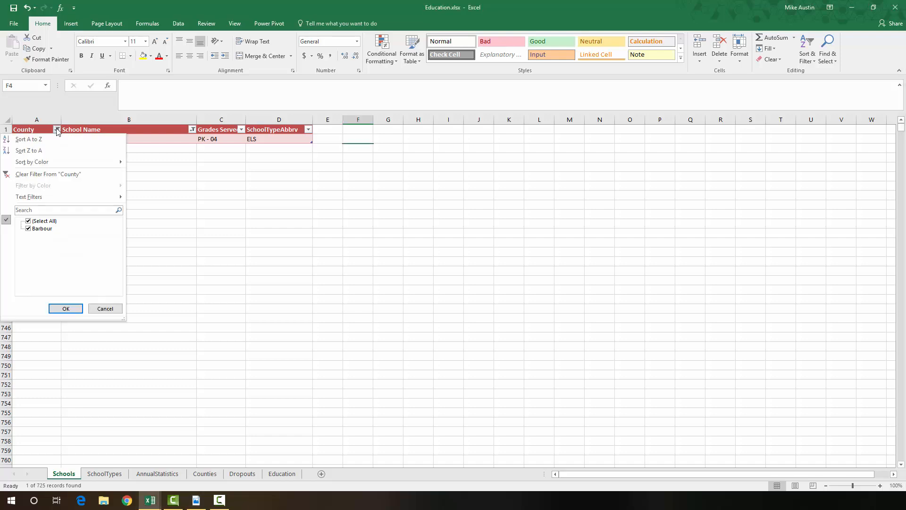
left_click(28, 221)
left_click(27, 174)
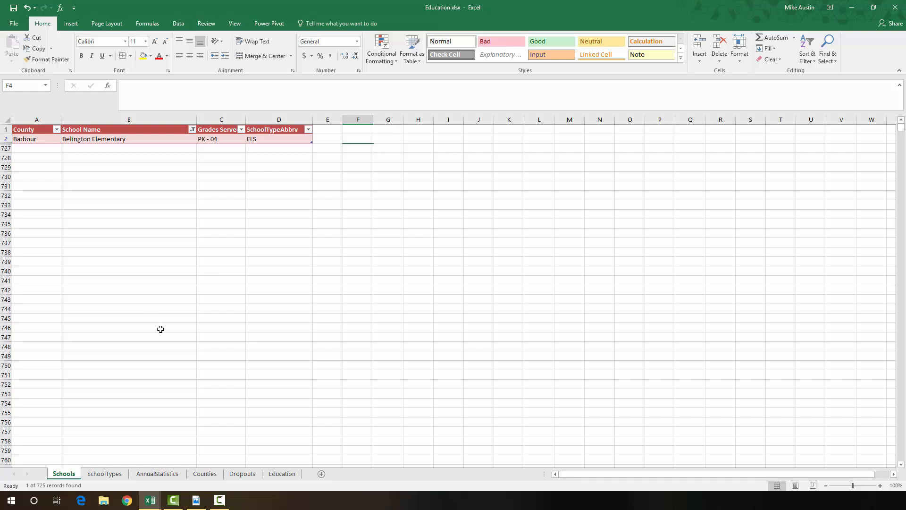
Review the deduplicated tables on the Counties and Dropouts sheets.
left_click(207, 474)
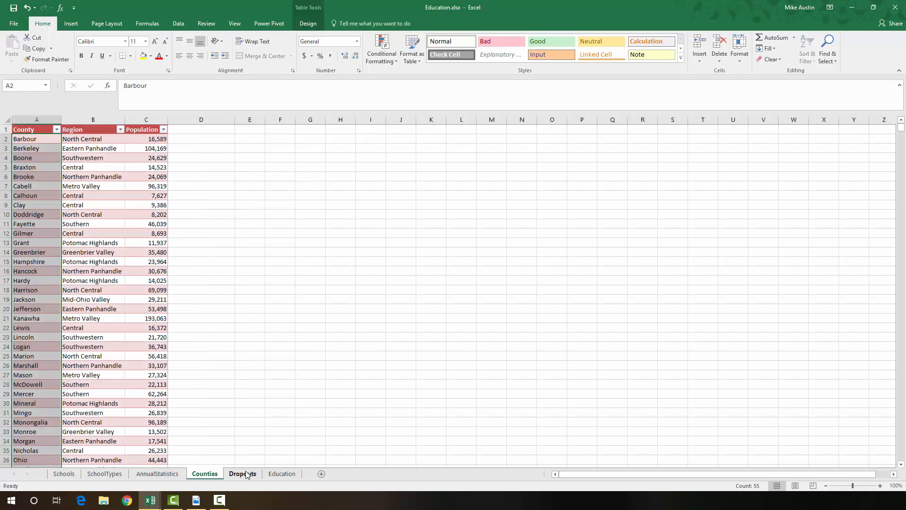
left_click(244, 474)
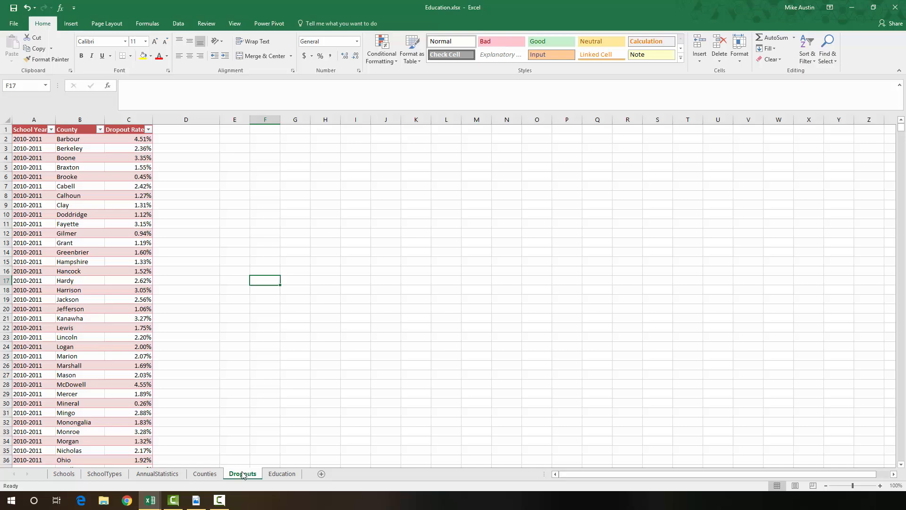
Check the AnnualStatistics, Counties and SchoolTypes tables, and clear the School Name filter from the Schools table.
left_click(163, 475)
left_click(204, 475)
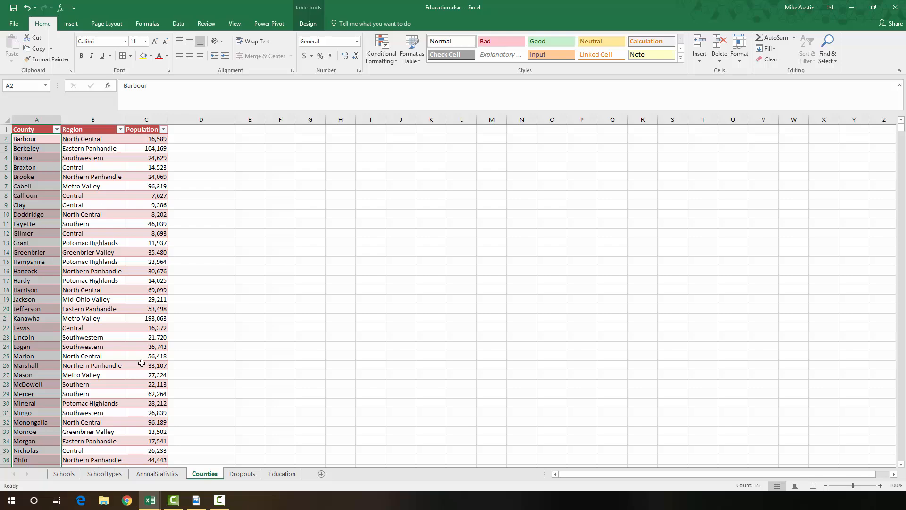
left_click(178, 475)
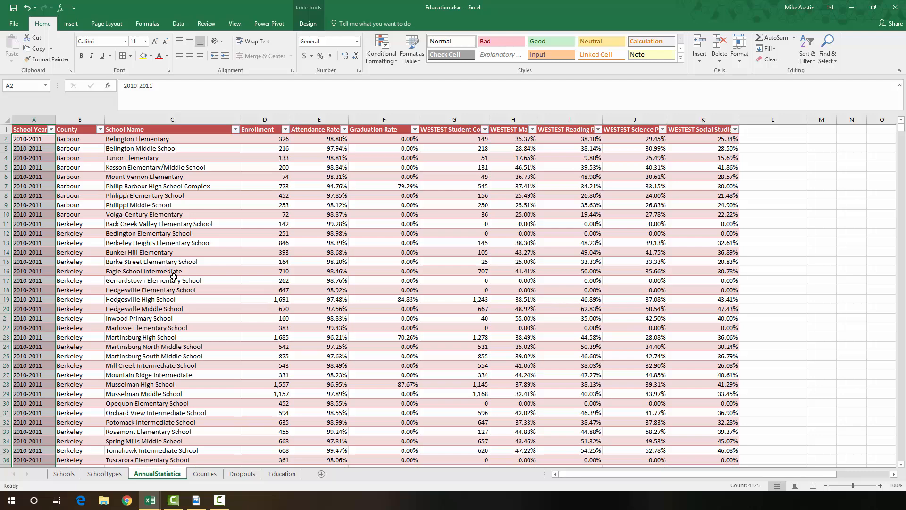
left_click(100, 473)
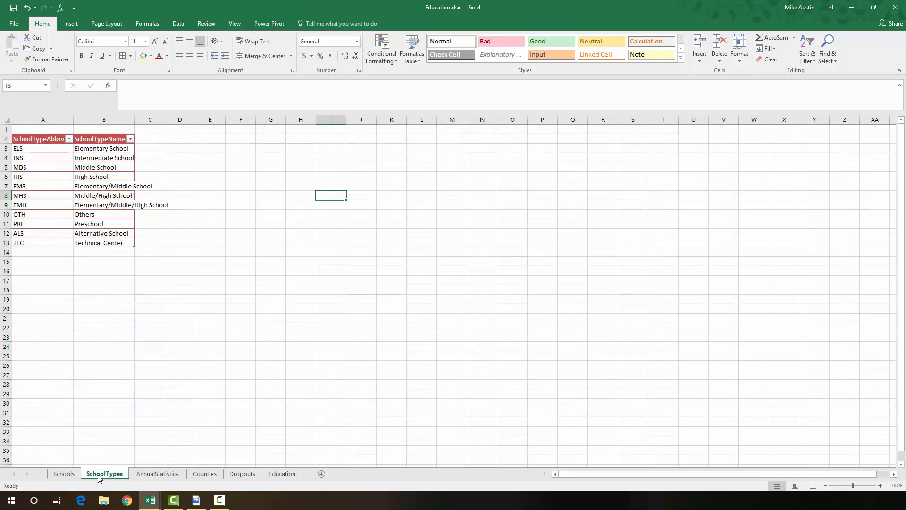
left_click(64, 474)
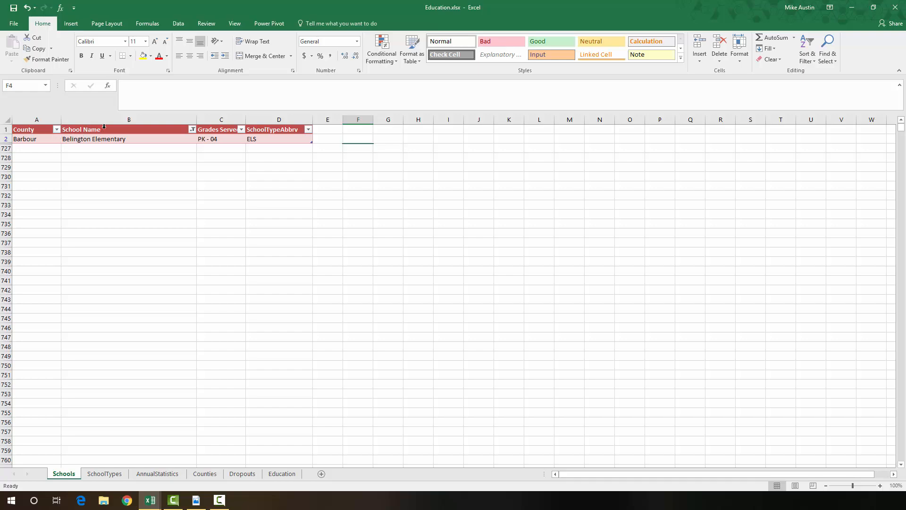
left_click(192, 129)
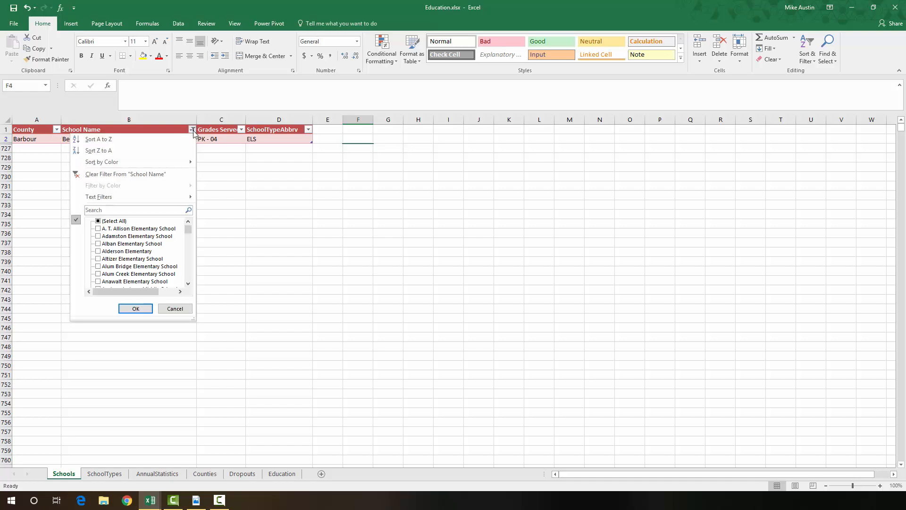
left_click(165, 174)
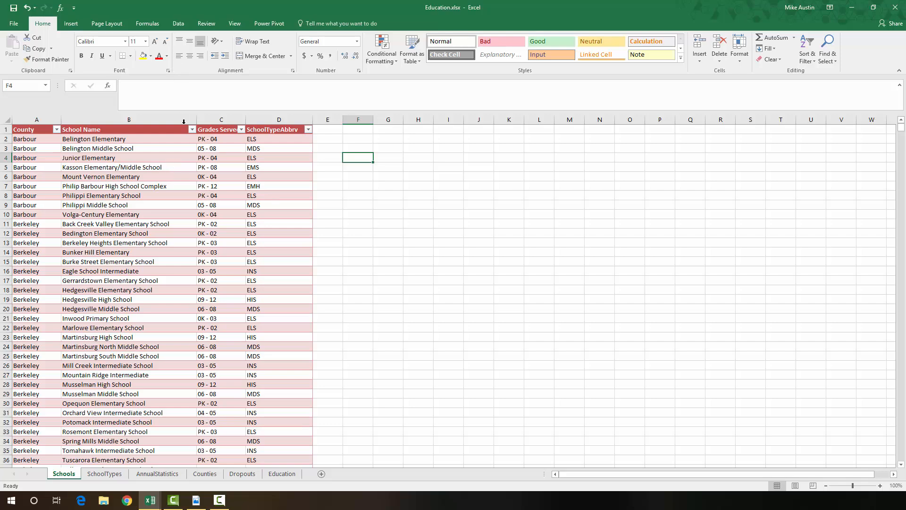
scroll(323, 317, "down", 1)
scroll(265, 302, "up", 1)
Check the AnnualStatistics and Dropouts tables, and delete the original Education sheet from the workbook.
key("alt+Tab")
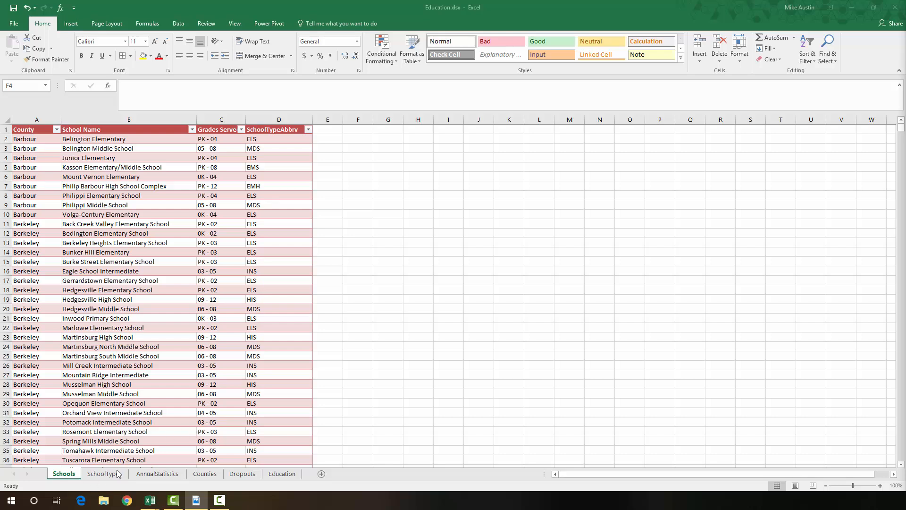
key("alt+Tab")
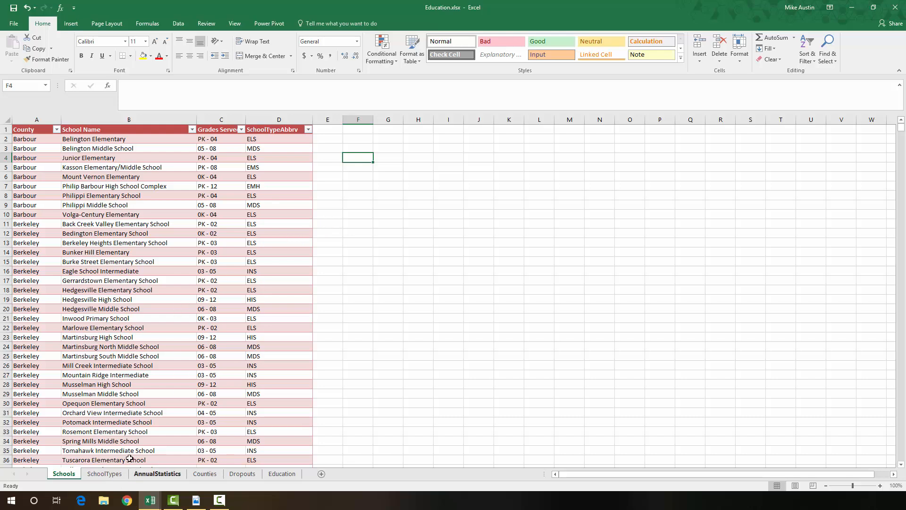
left_click(158, 474)
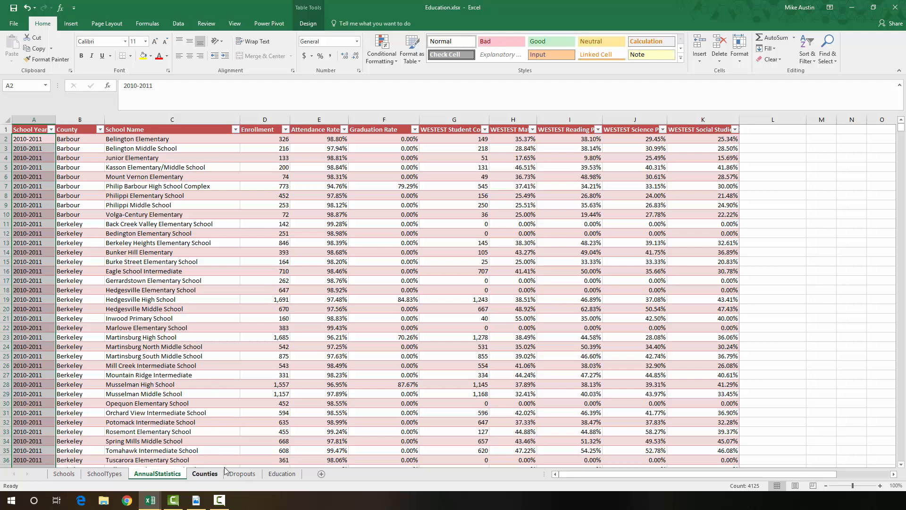
left_click(242, 474)
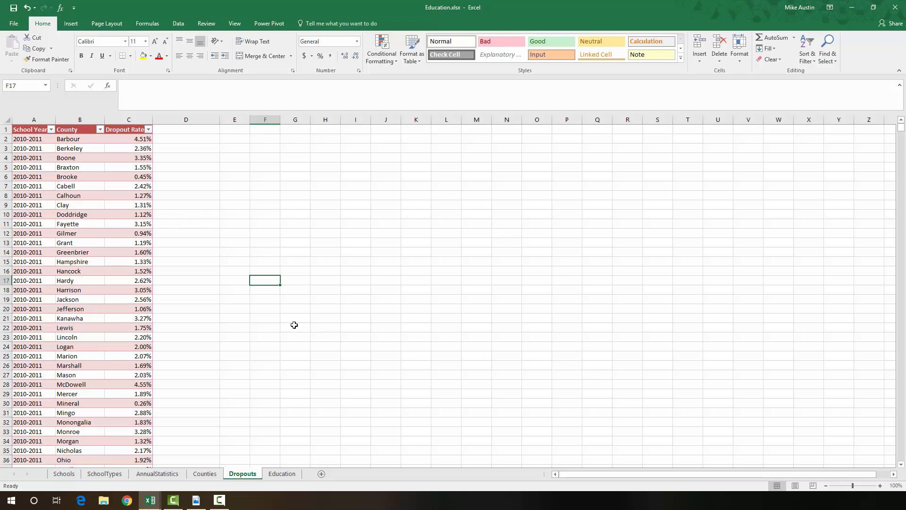
left_click(285, 474)
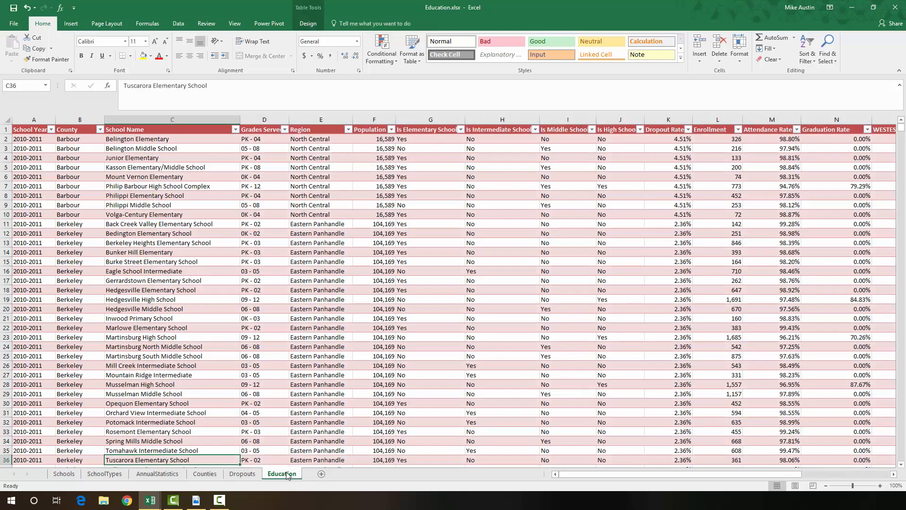
right_click(287, 476)
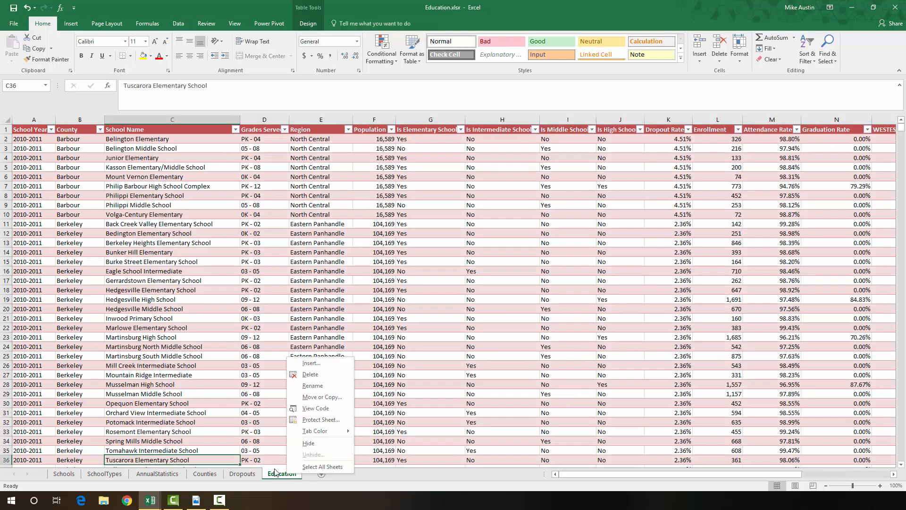
left_click(311, 374)
left_click(439, 276)
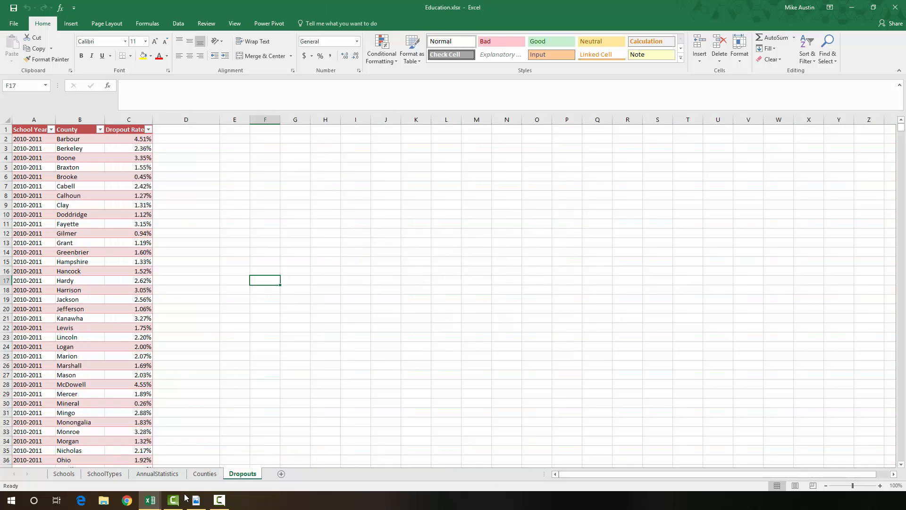
Review the remaining SchoolTypes and AnnualStatistics sheets and examine the rows of the Schools table.
left_click(64, 473)
left_click(105, 473)
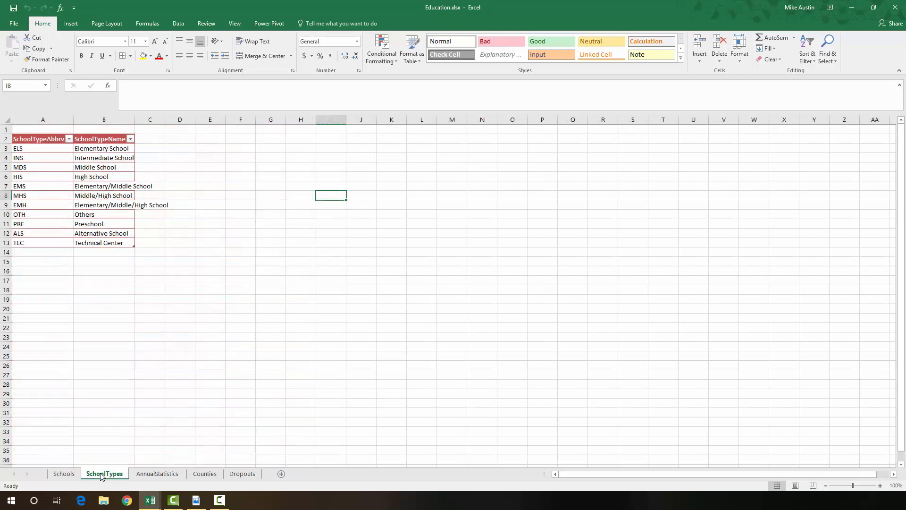
left_click(148, 474)
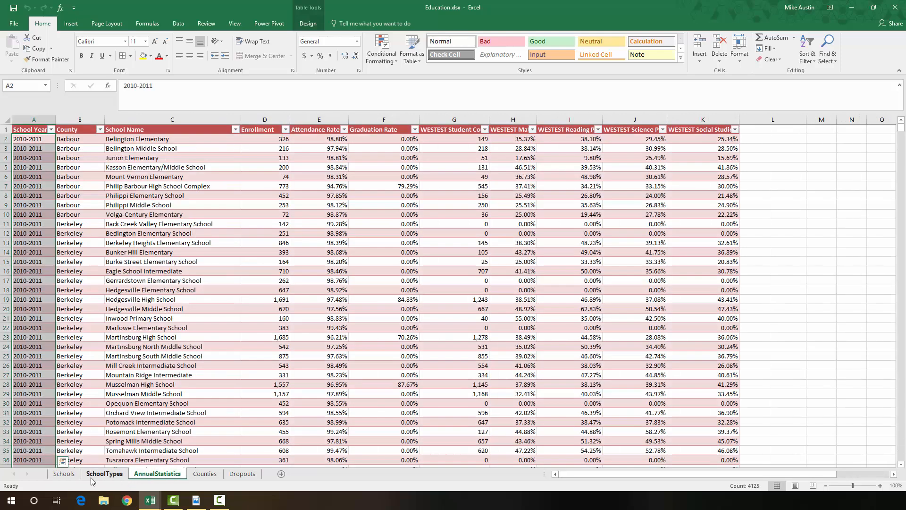
left_click(63, 474)
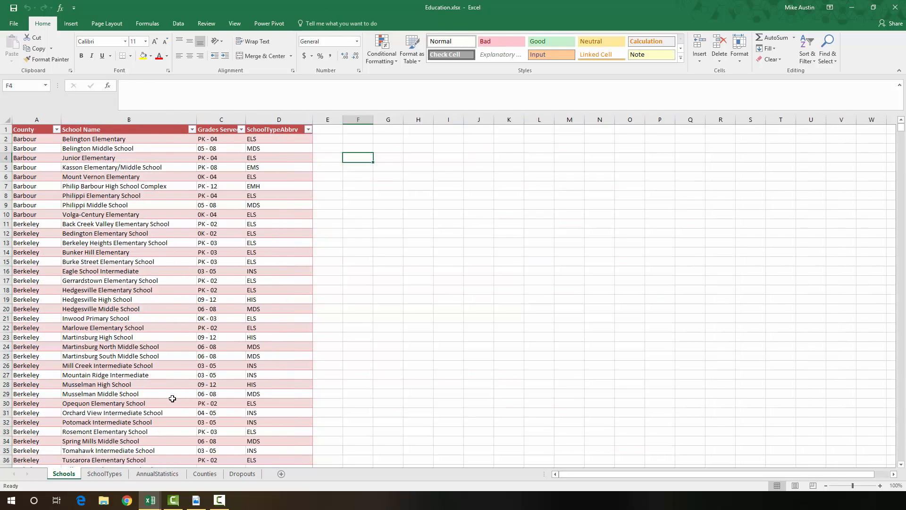
scroll(172, 396, "down", 2)
scroll(173, 395, "up", 2)
scroll(173, 395, "down", 14)
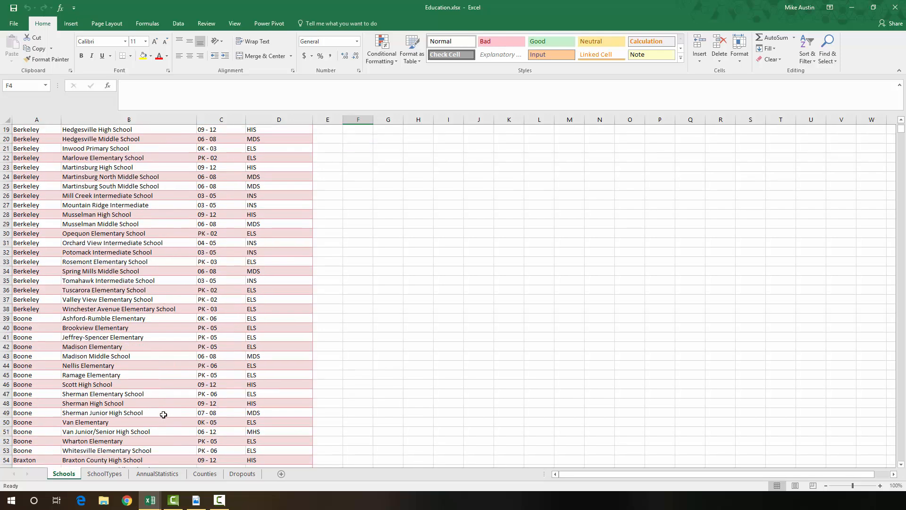
scroll(164, 412, "down", 13)
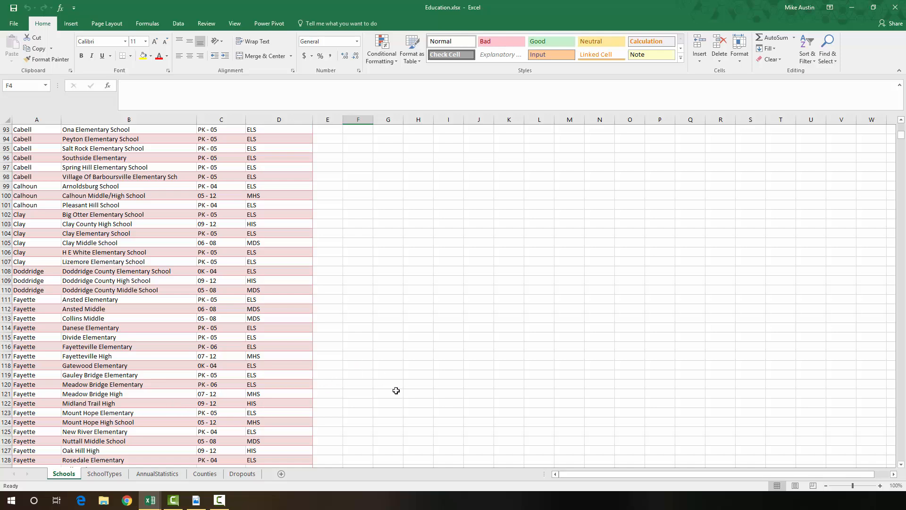
scroll(388, 267, "up", 9)
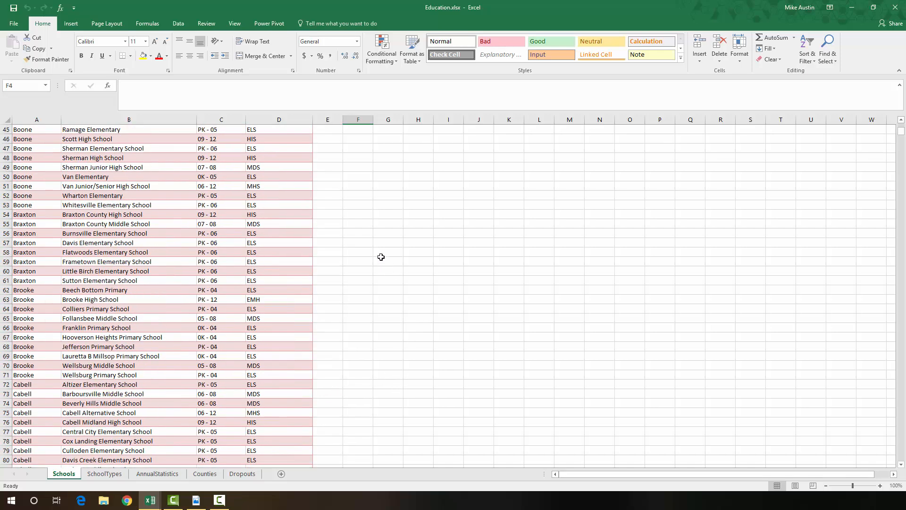
scroll(381, 256, "up", 8)
scroll(379, 253, "up", 3)
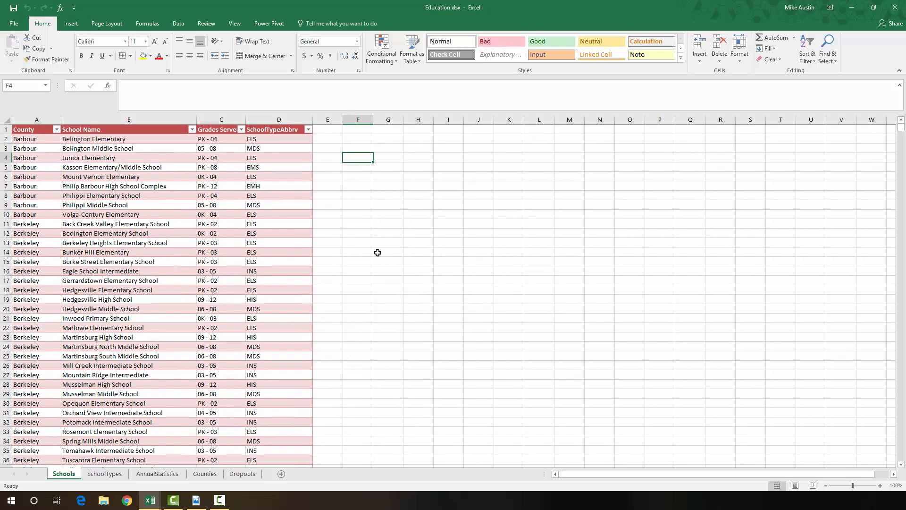